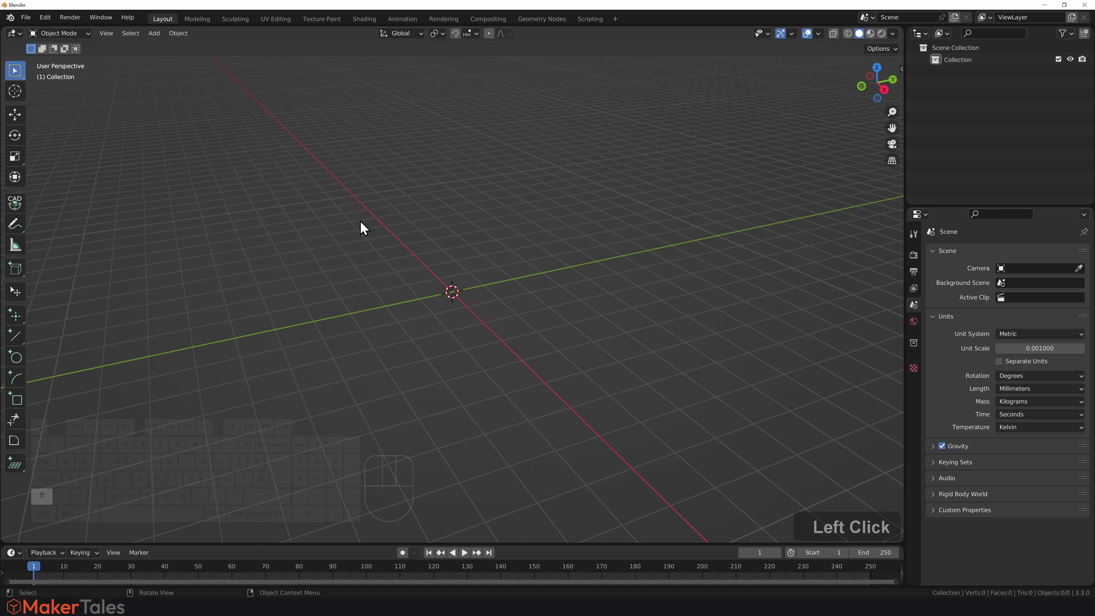
Add a Bolt mesh from the Fasteners category to the empty scene
key("shift+a")
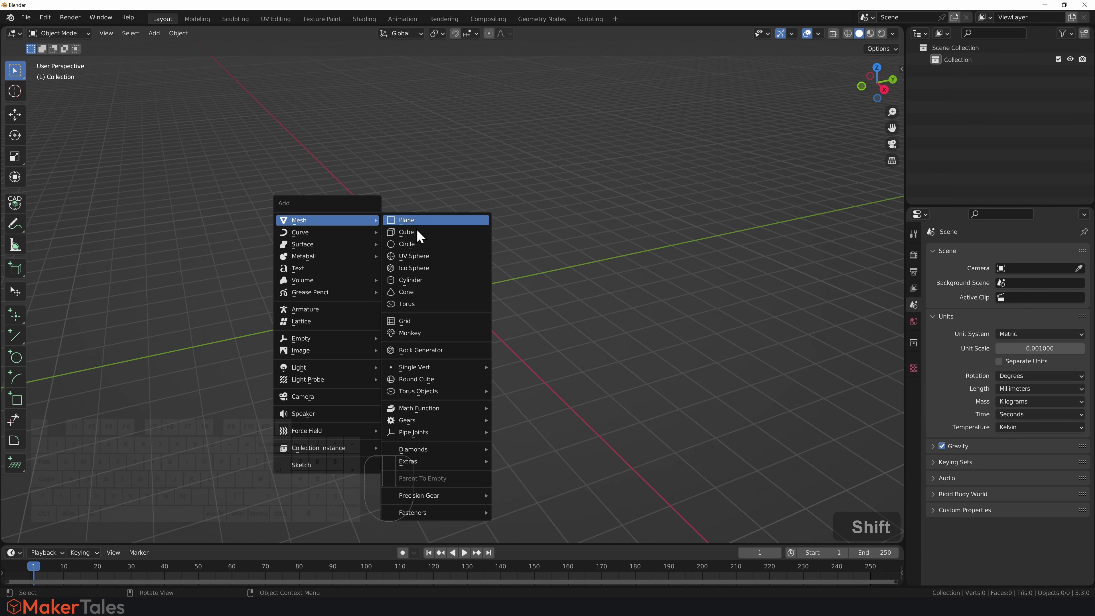
mouse_move(469, 513)
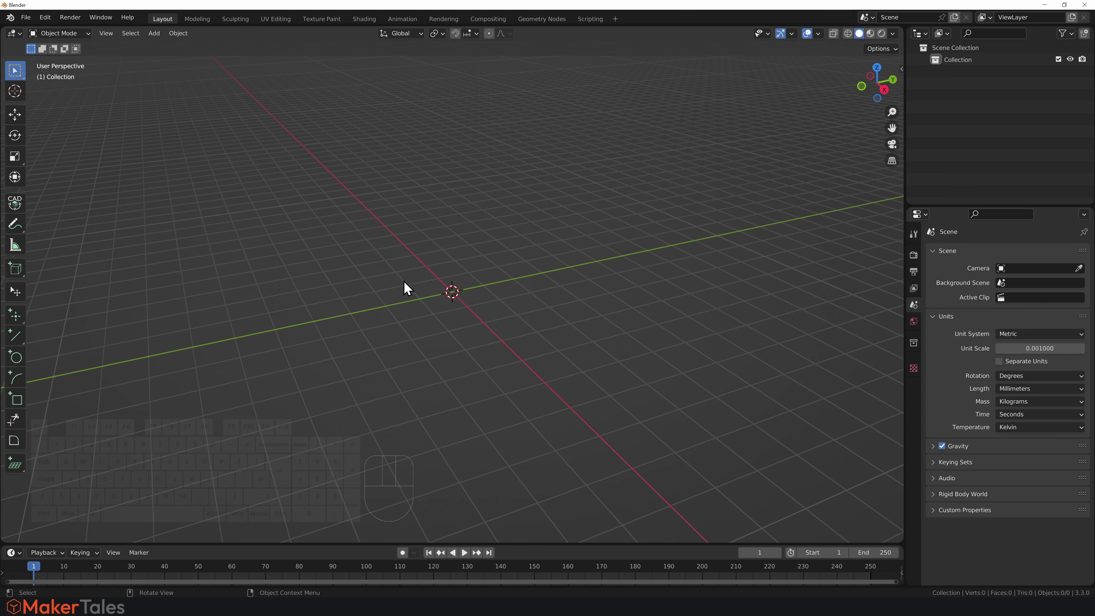
key("shift+a")
mouse_move(350, 234)
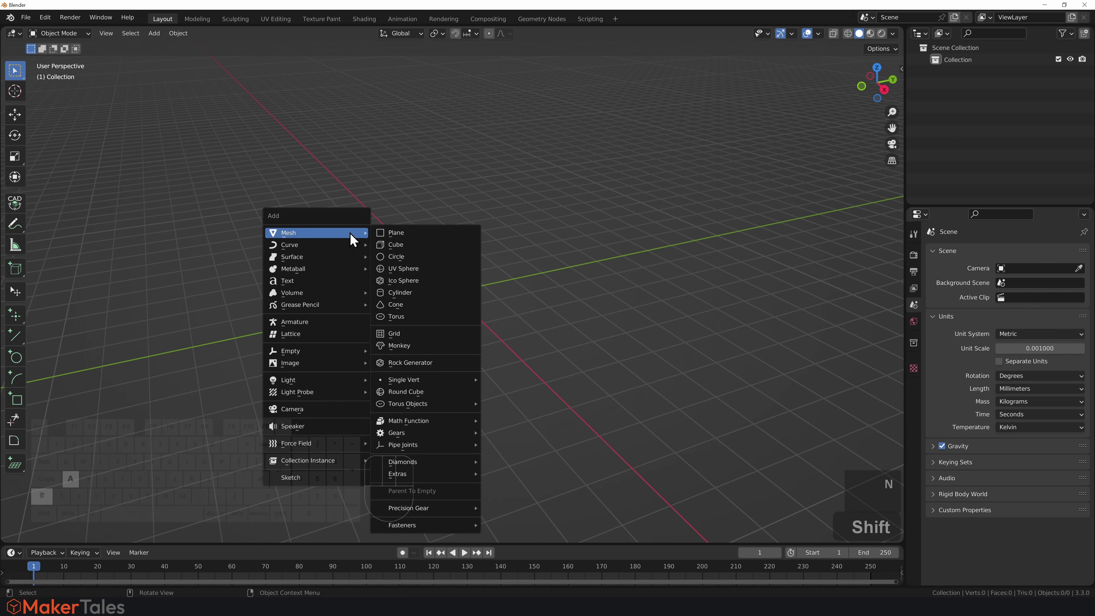
mouse_move(427, 525)
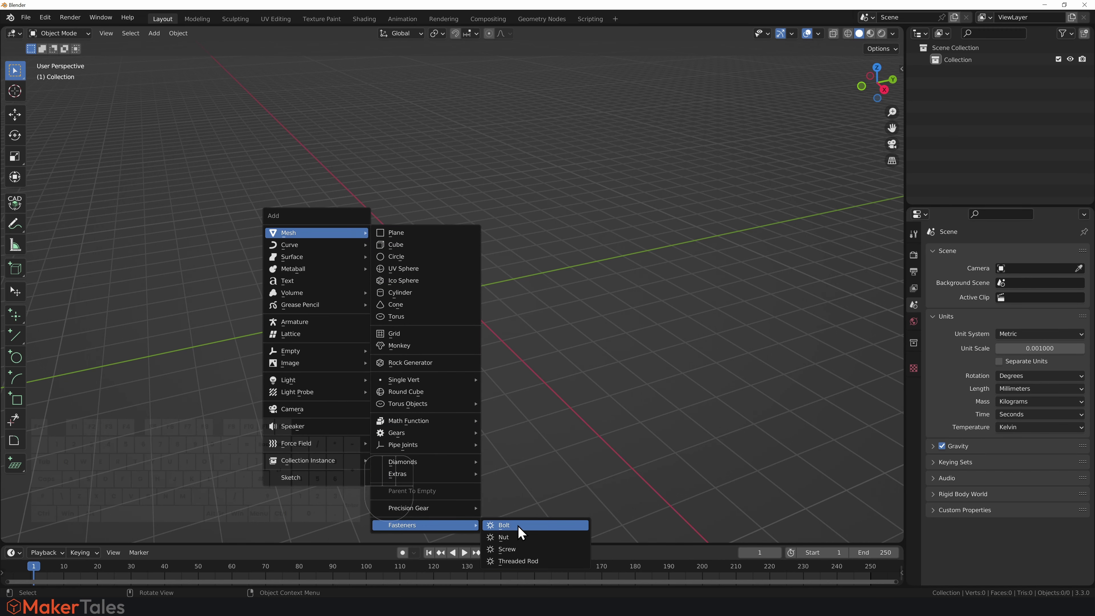
left_click(517, 526)
scroll(542, 285, "down", 5)
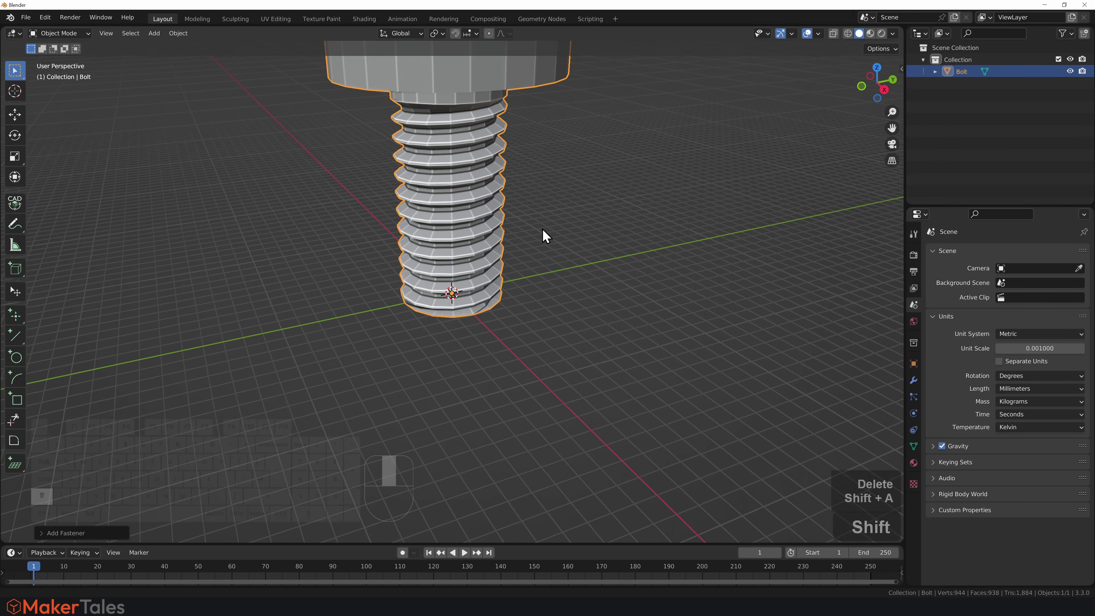
Examine the bolt's slotted head, thread and flat end from several sides
middle_click_drag(542, 226, 541, 343, "shift")
middle_click_drag(539, 390, 545, 201)
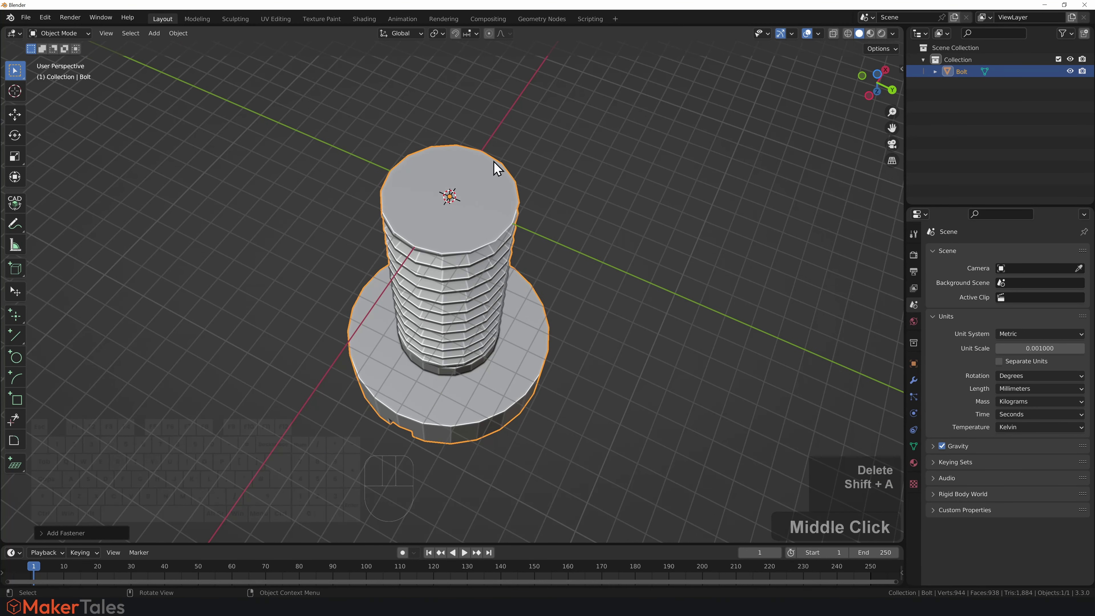
middle_click_drag(500, 149, 489, 296)
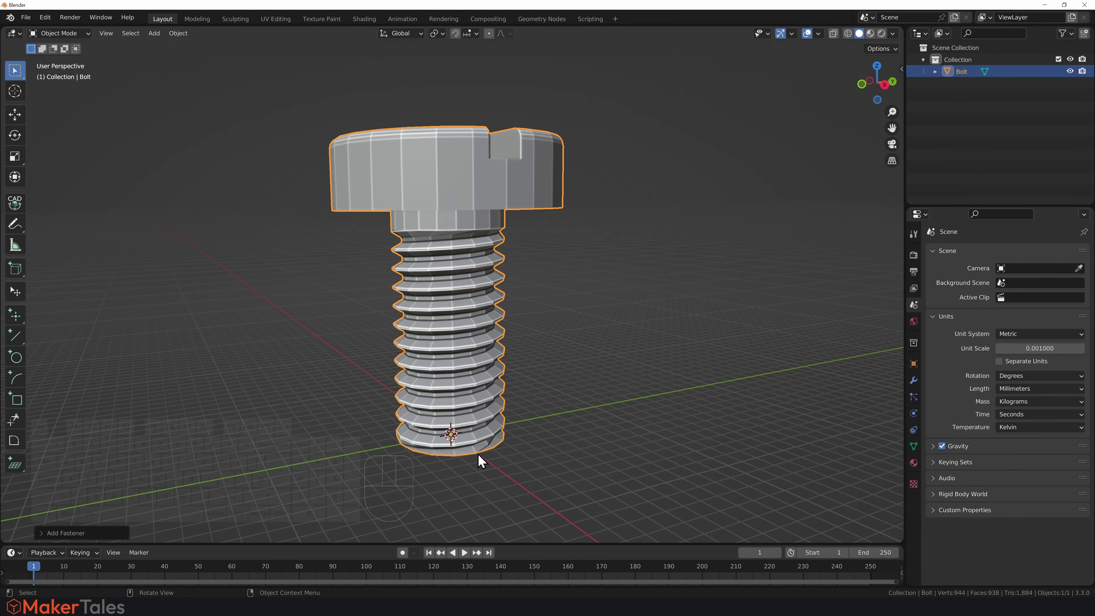
mouse_move(480, 406)
middle_mouse_down()
mouse_move(481, 433)
mouse_move(496, 389)
mouse_move(476, 390)
mouse_move(473, 425)
middle_mouse_up()
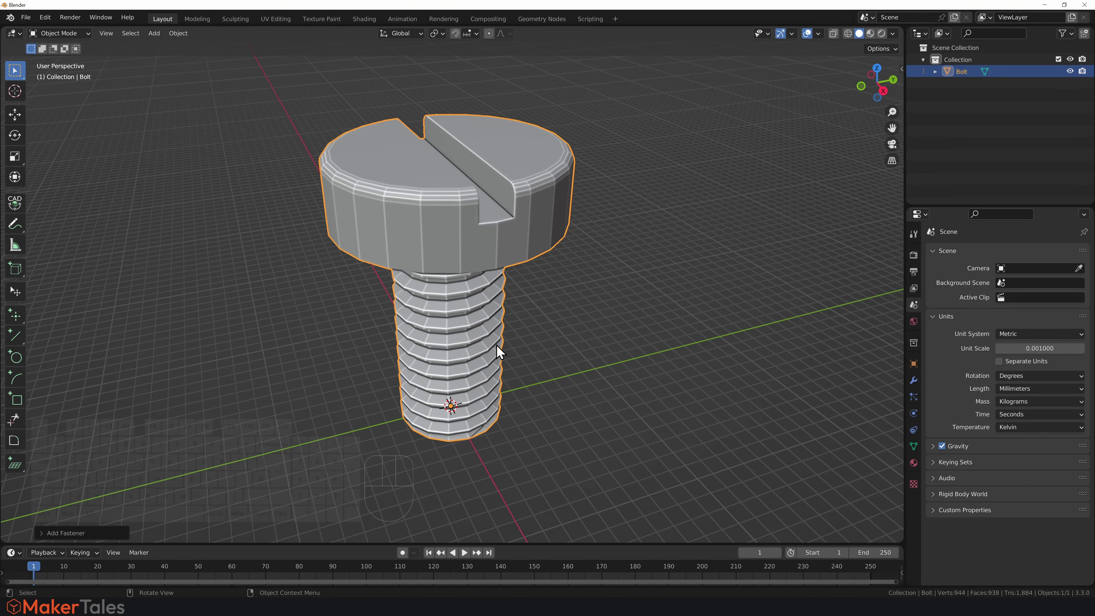
scroll(496, 345, "up", 1)
scroll(496, 345, "down", 3)
mouse_move(496, 345)
middle_mouse_down()
mouse_move(500, 289)
mouse_move(492, 358)
middle_mouse_up()
scroll(486, 354, "up", 1)
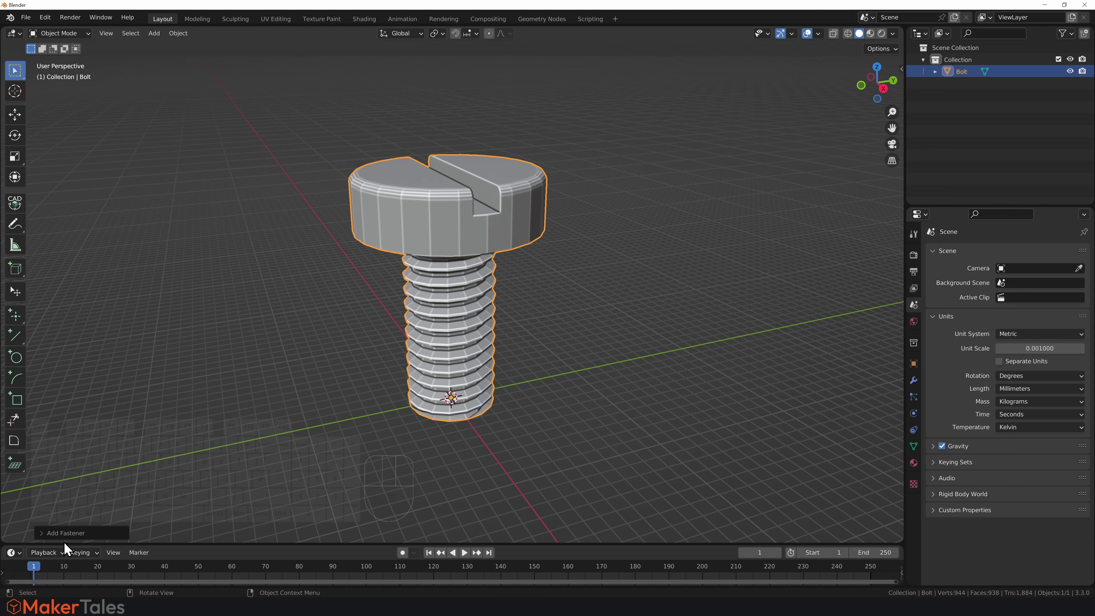
Open the bolt's fastener settings in its object properties and review the thread, head, driver and general parameters
left_click(61, 533)
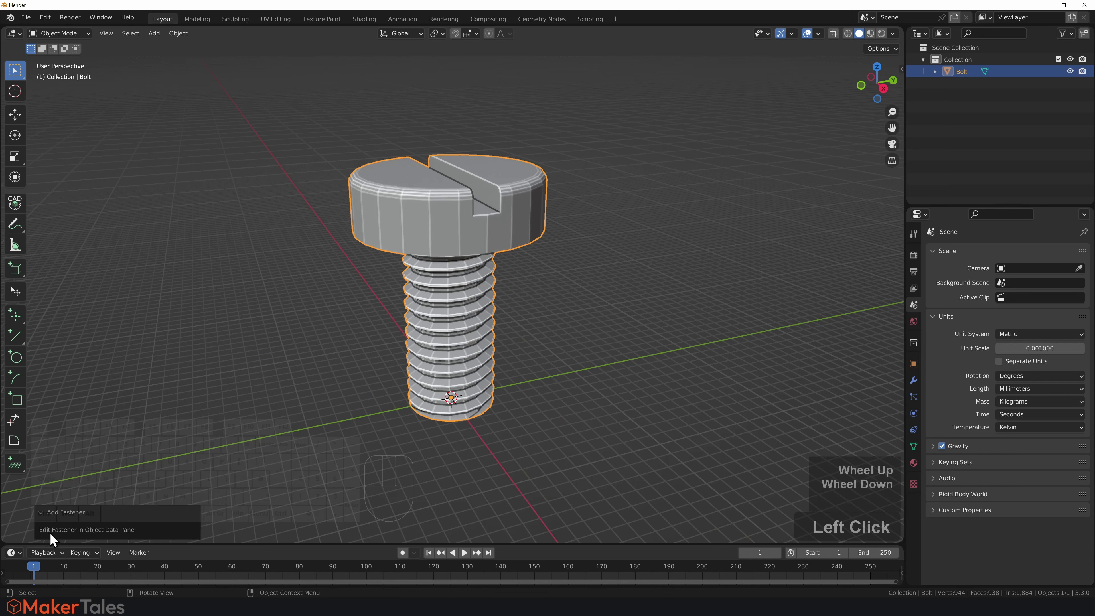
left_click(72, 510)
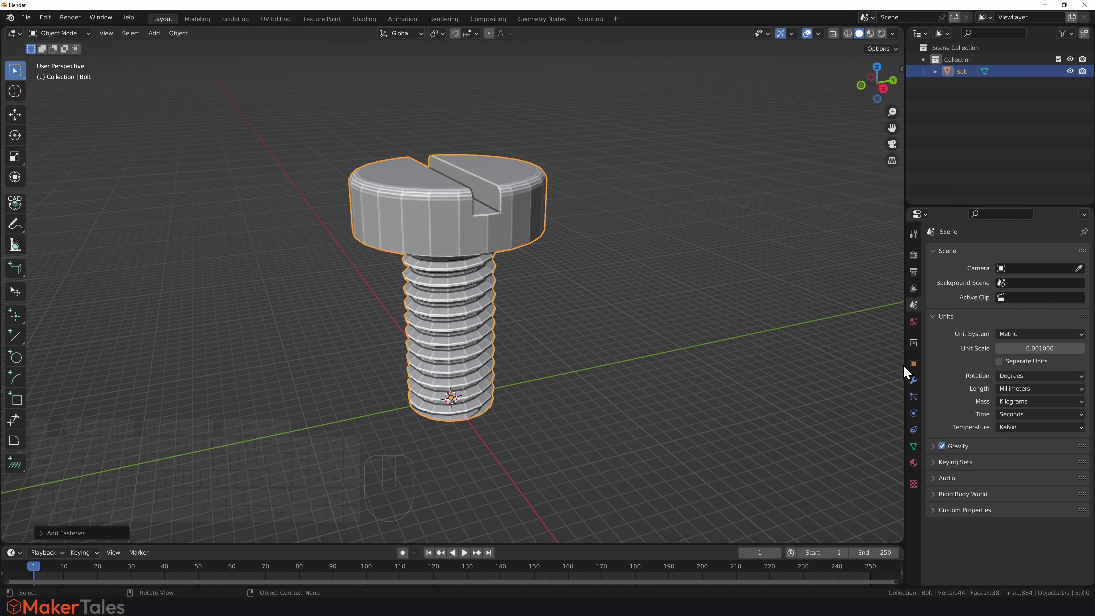
left_click(912, 365)
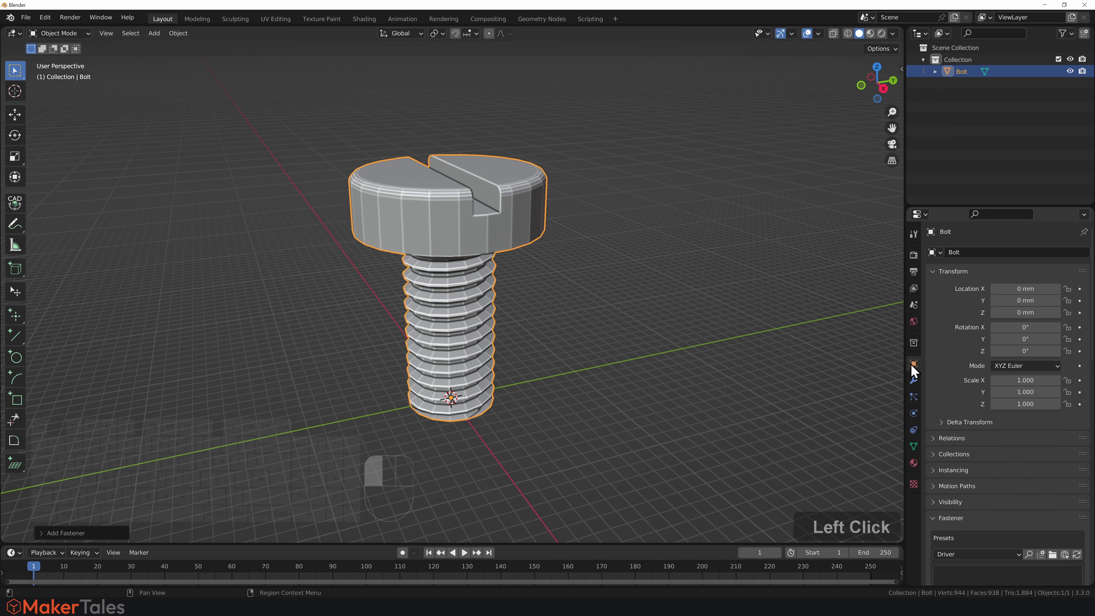
scroll(970, 401, "down", 10)
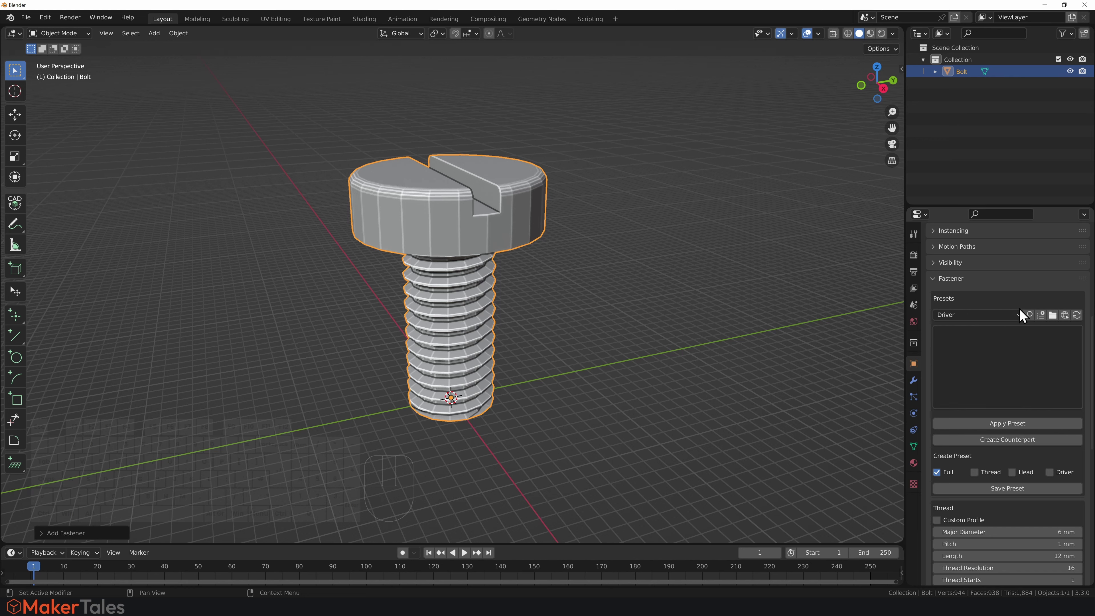
scroll(1034, 422, "down", 10)
scroll(1006, 367, "down", 8)
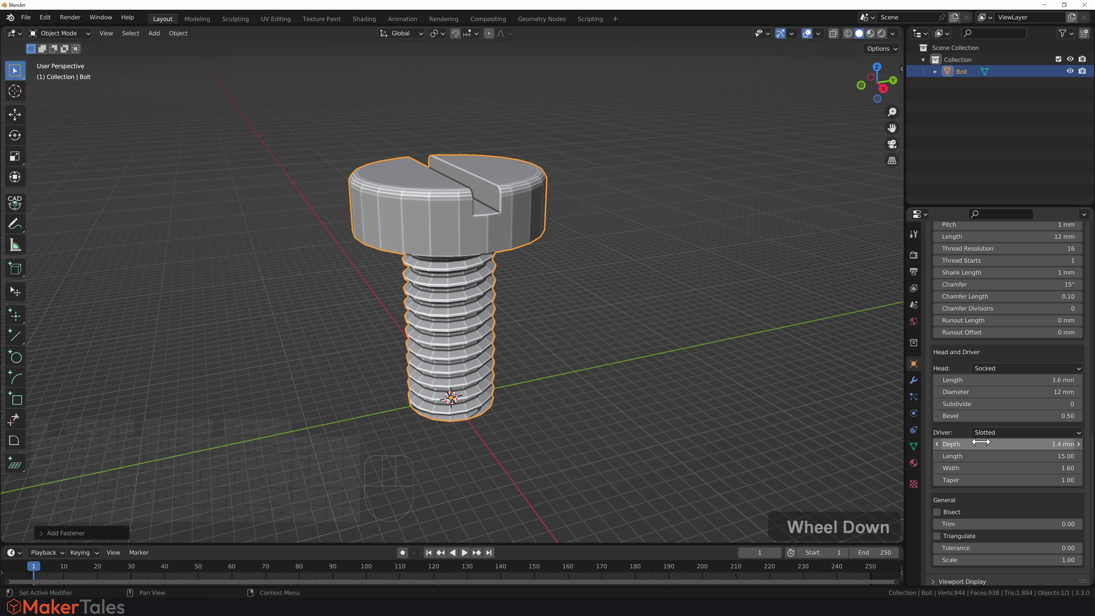
scroll(973, 461, "down", 2)
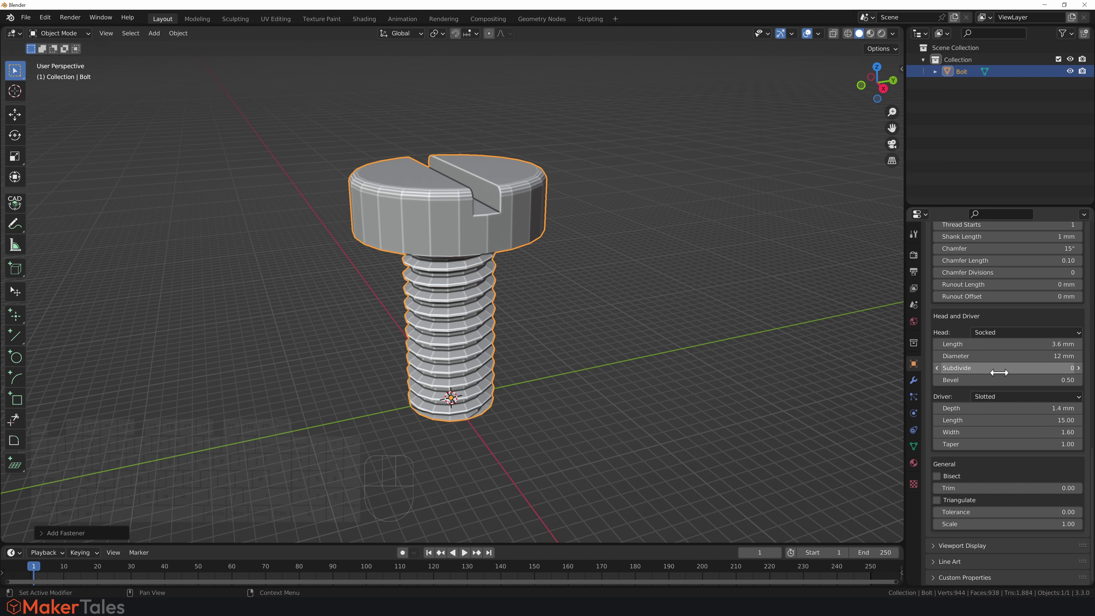
scroll(1004, 367, "up", 10)
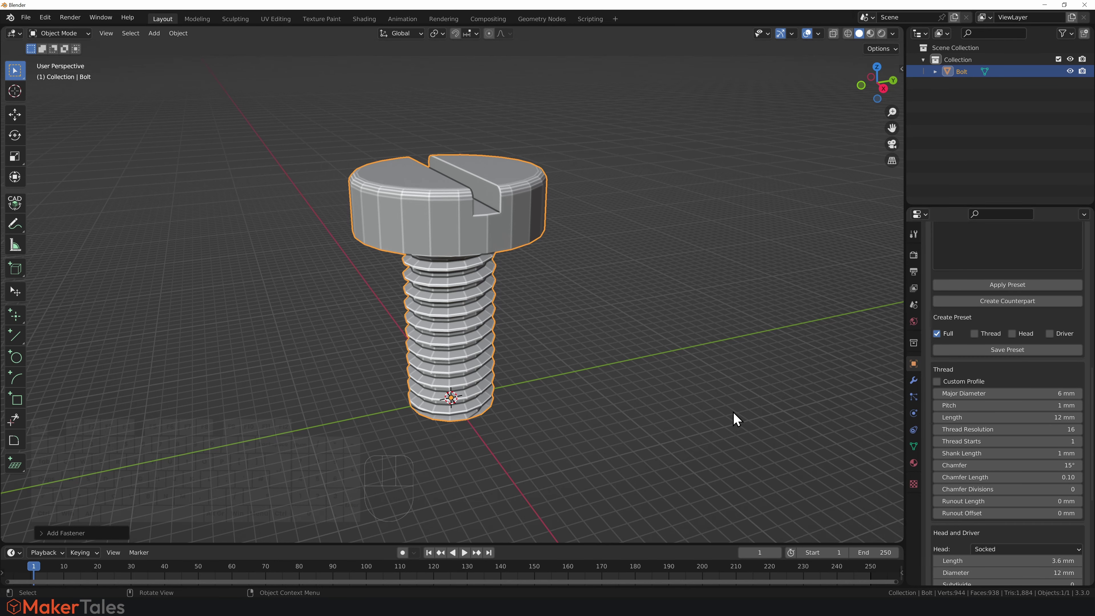
Rotate the bolt 180° about the X axis so its threaded end points upward
mouse_move(547, 391)
middle_mouse_down()
mouse_move(554, 280)
mouse_move(541, 370)
middle_mouse_up()
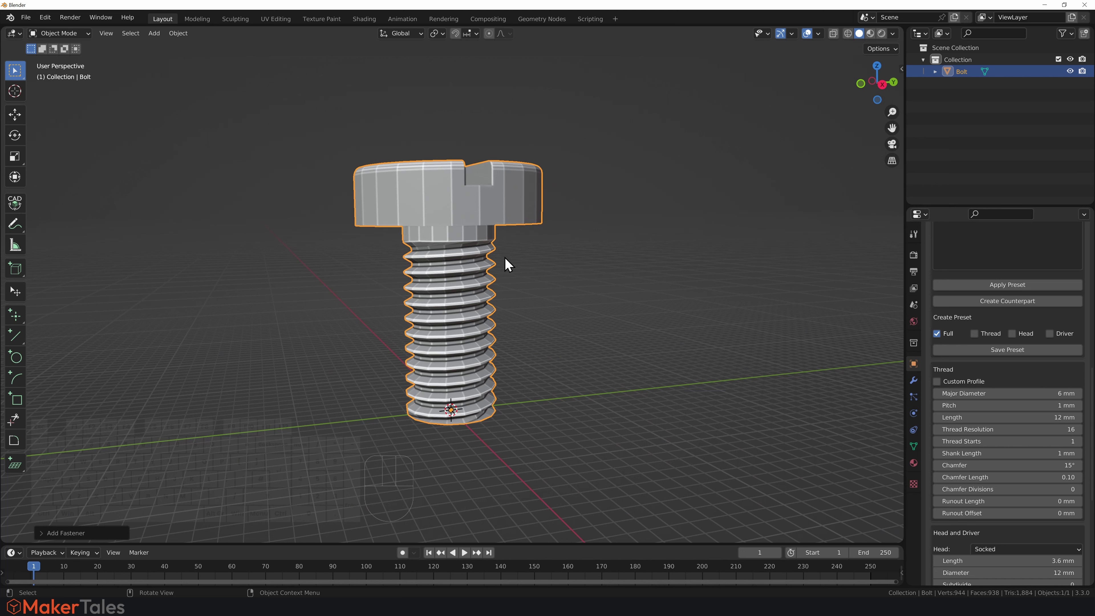
left_click(618, 255)
left_click(469, 276)
key("r")
scroll(469, 275, "up", 1)
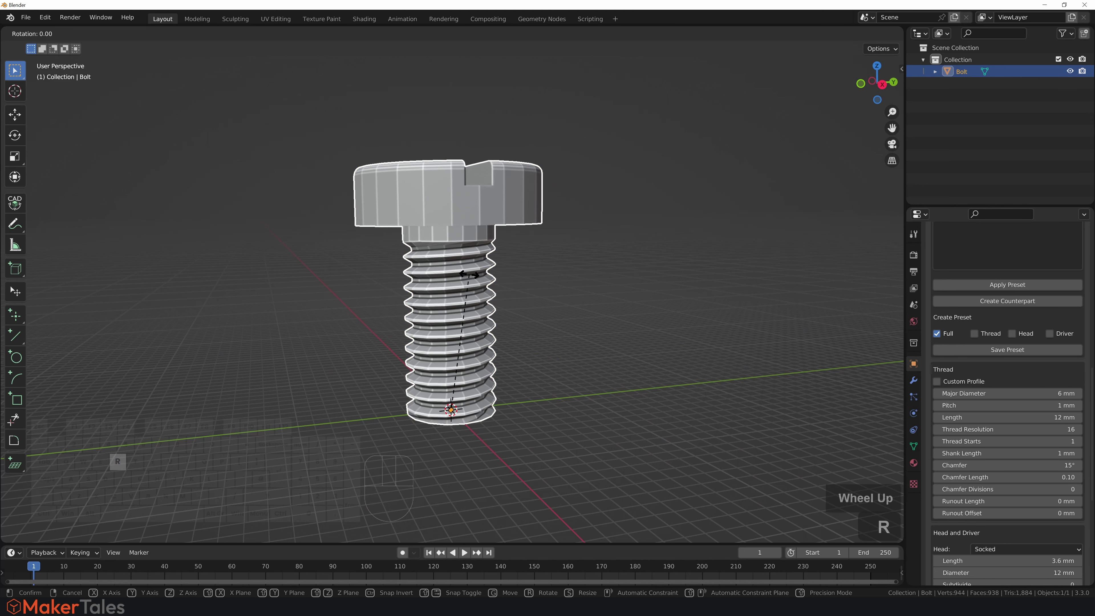
type("x")
type("180")
key("Return")
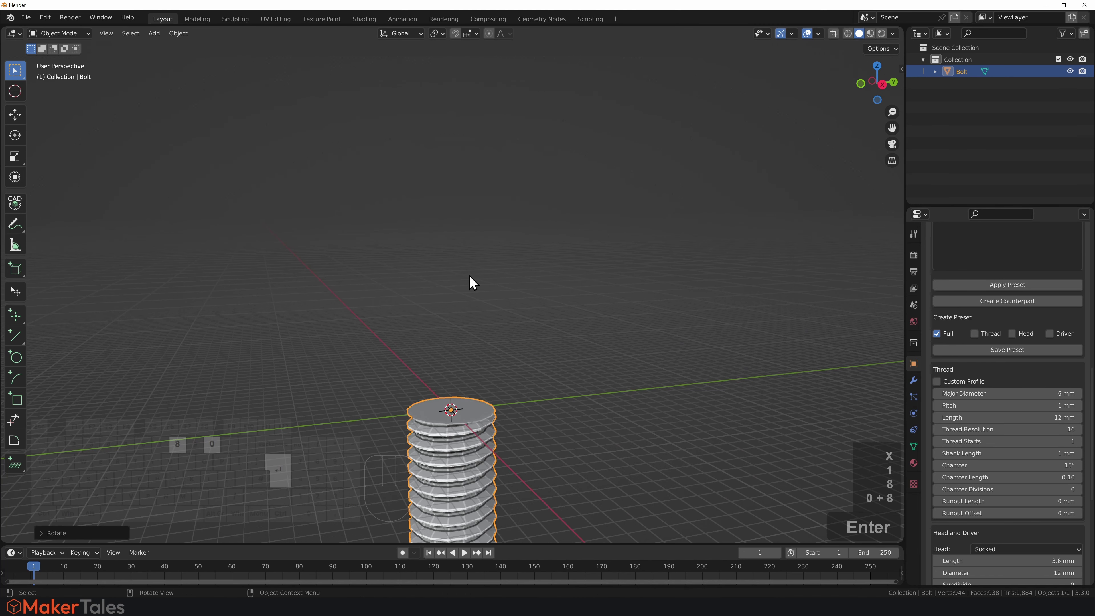
Raise the flipped bolt along the Z axis until its head sits around the grid origin
key("g")
key("z")
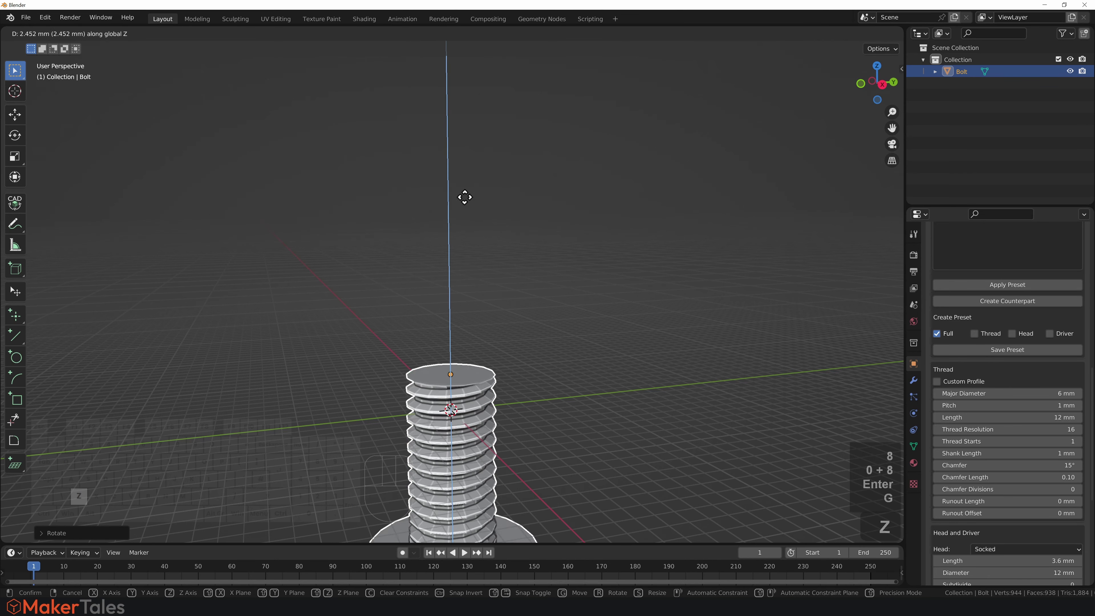
left_click(474, 73)
middle_click_drag(493, 209, 491, 240)
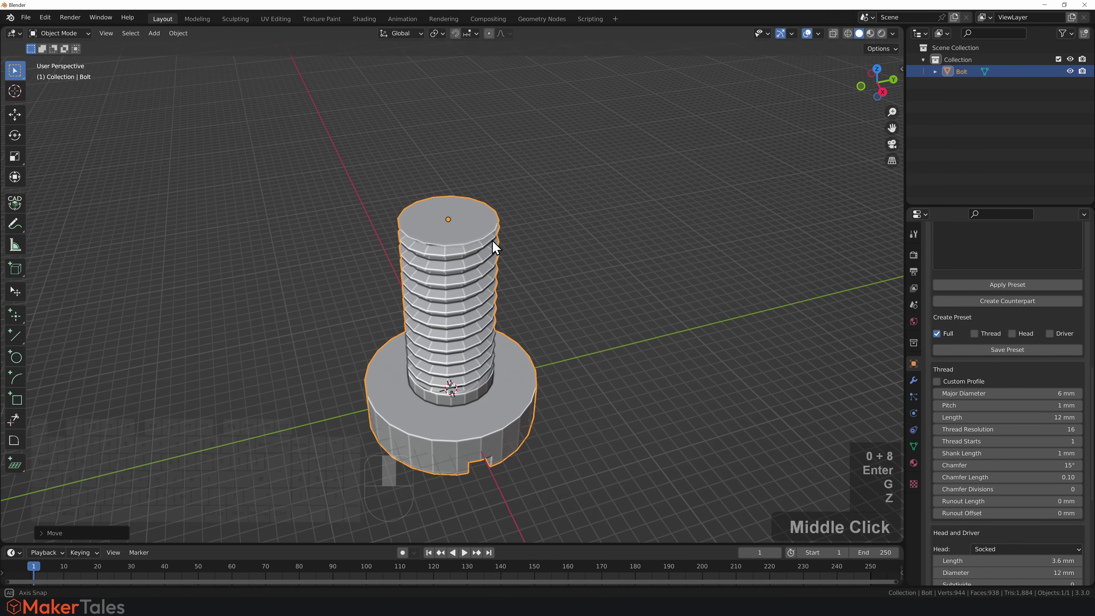
Try a chamfer length of 2.68 on the bolt's thread end, and reduce it to 0.01
scroll(457, 228, "up", 4)
middle_click_drag(460, 206, 463, 249, "shift")
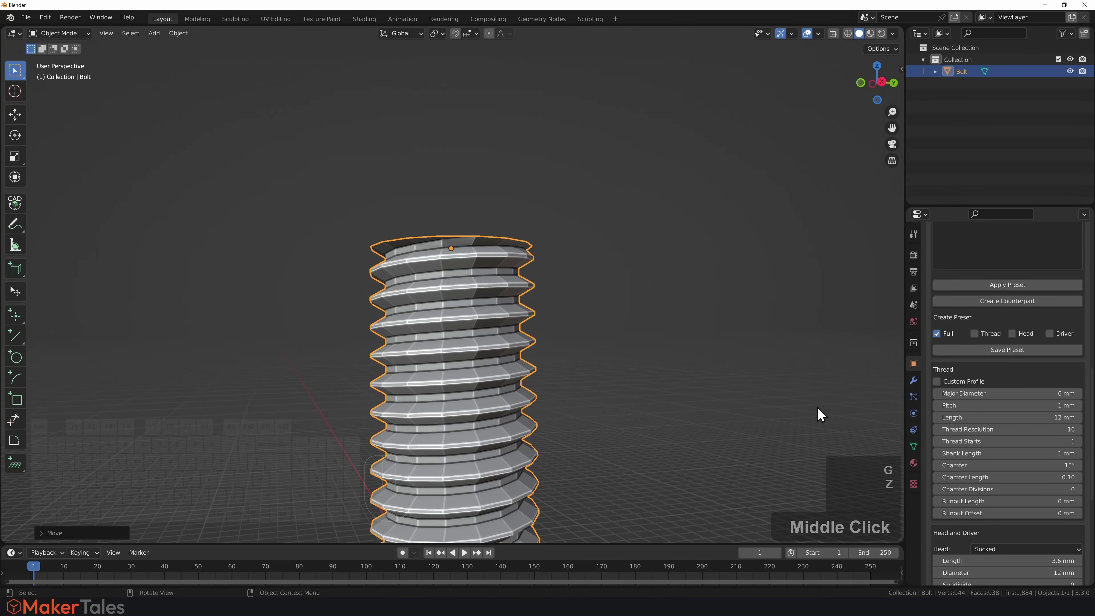
scroll(975, 392, "down", 6)
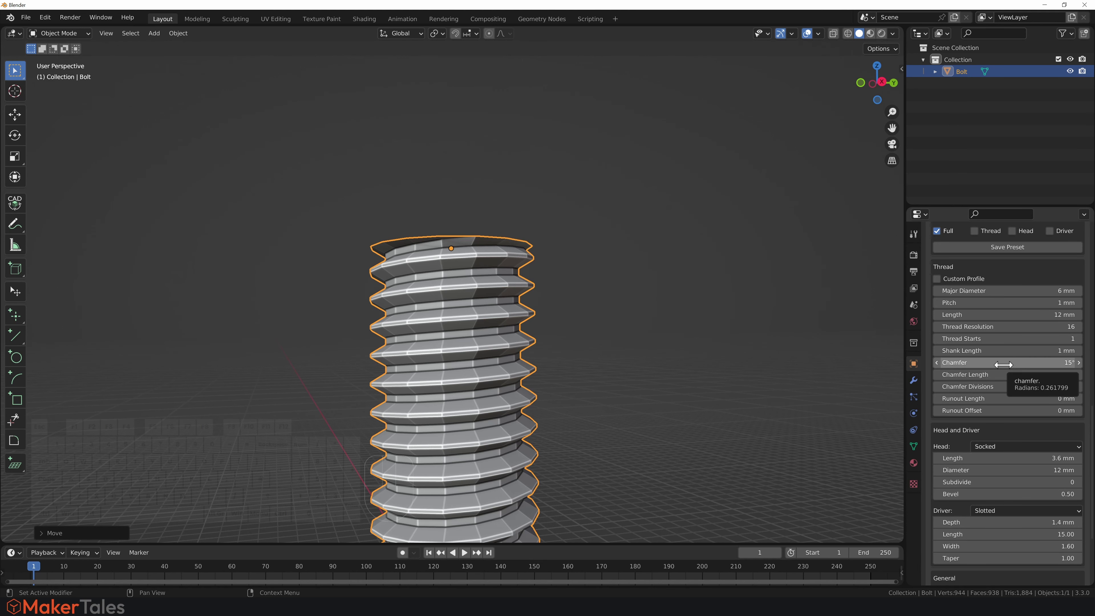
scroll(416, 220, "up", 5)
scroll(420, 215, "down", 1)
middle_click_drag(421, 216, 452, 147)
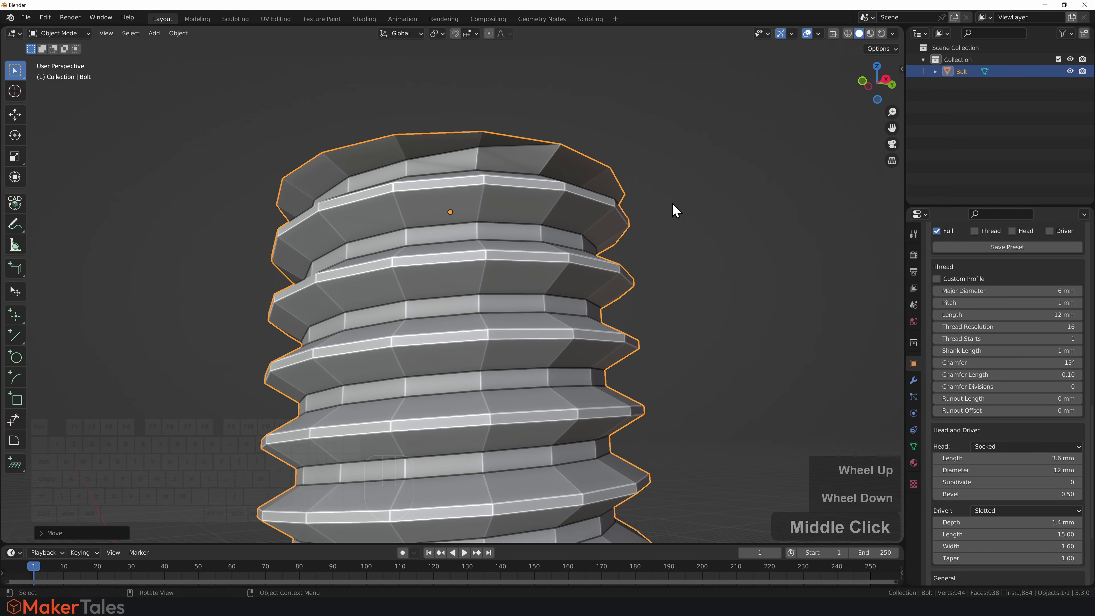
left_click_drag(980, 375, 1056, 375)
middle_click_drag(661, 300, 585, 264)
scroll(588, 310, "down", 5)
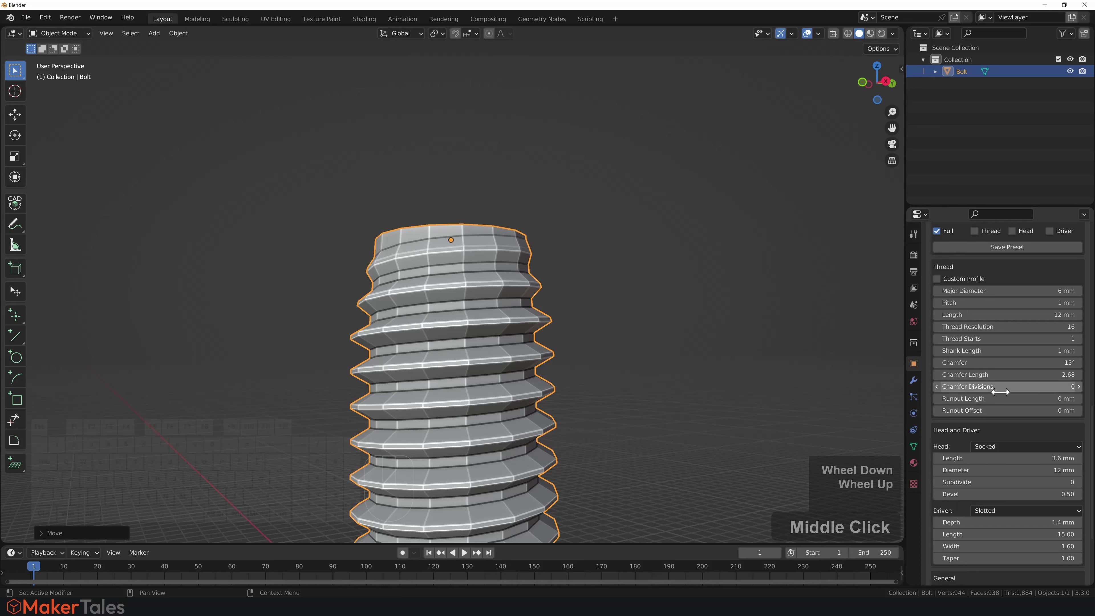
left_click_drag(1024, 374, 940, 374)
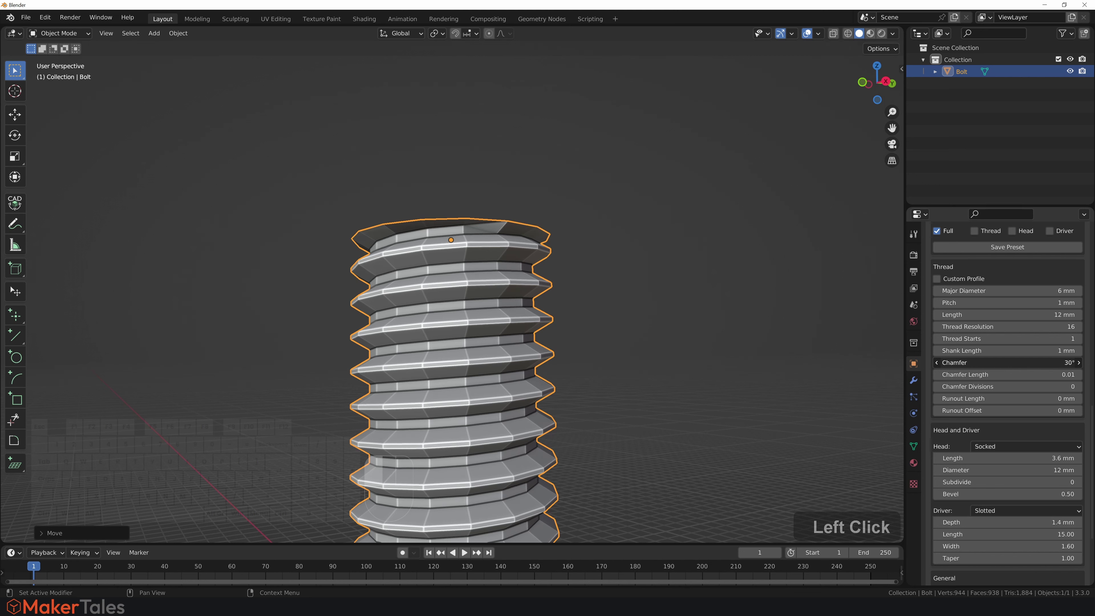
Set the bolt thread's chamfer angle to 45° and its chamfer length to 0.64
left_click(1019, 362)
type("45")
key("Return")
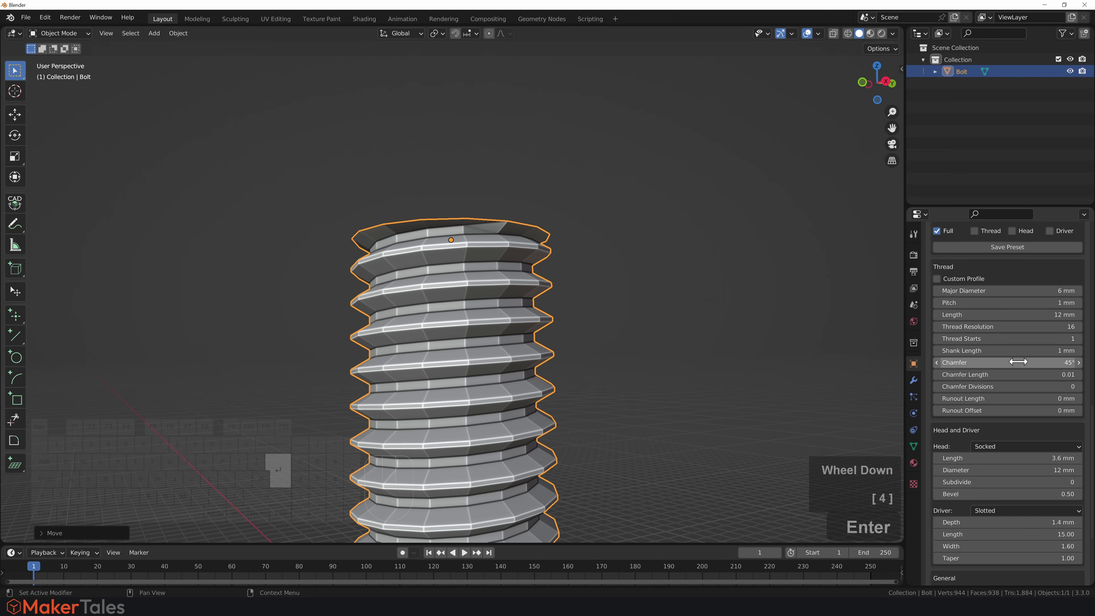
left_click_drag(1005, 374, 1027, 374)
middle_click_drag(552, 283, 530, 308)
scroll(542, 335, "down", 2)
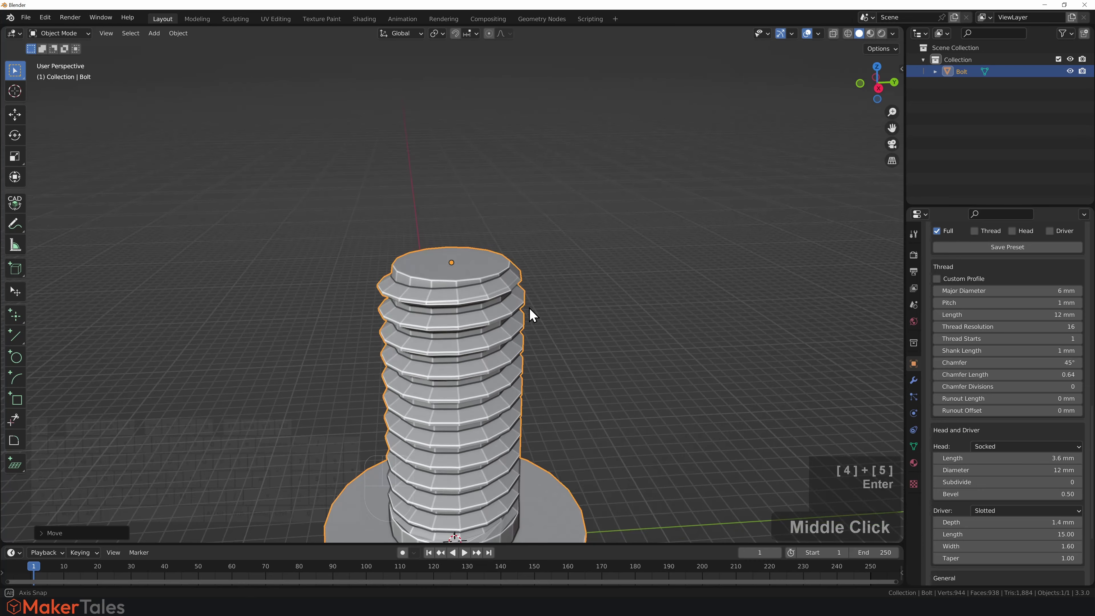
Create the bolt's matching nut with the fastener Create Counterpart function
scroll(529, 309, "down", 1)
scroll(533, 315, "down", 2)
middle_click_drag(516, 345, 494, 326)
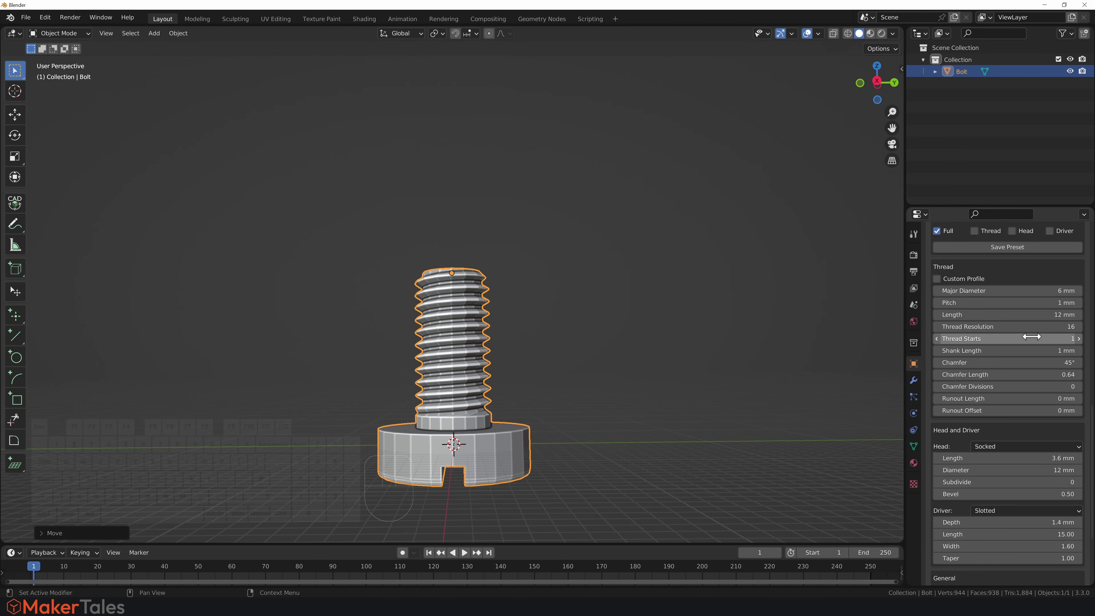
scroll(1026, 339, "up", 6)
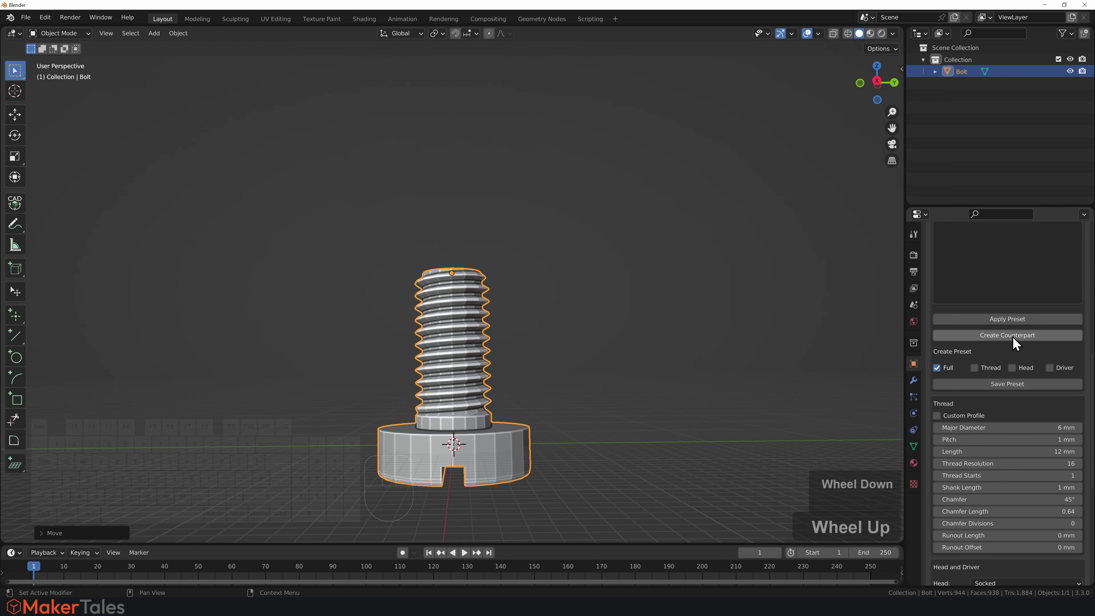
left_click(1009, 335)
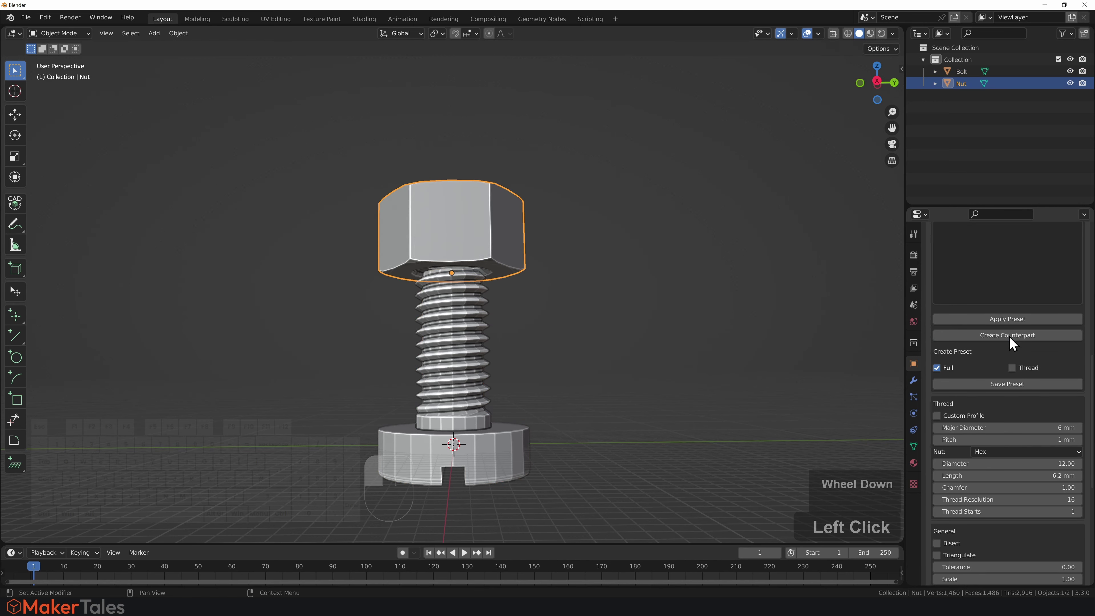
middle_click_drag(470, 273, 514, 293)
Select the hex nut and set its thread's major diameter to 6.5 mm
left_click(568, 250)
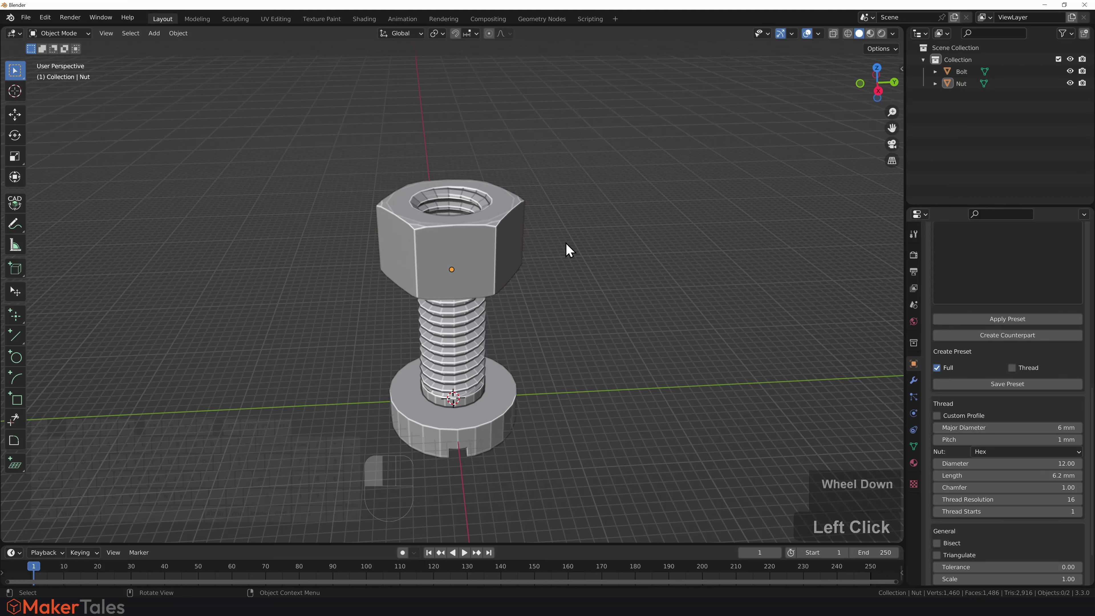
left_click(497, 236)
scroll(962, 432, "down", 2)
scroll(962, 435, "up", 5)
scroll(965, 435, "down", 7)
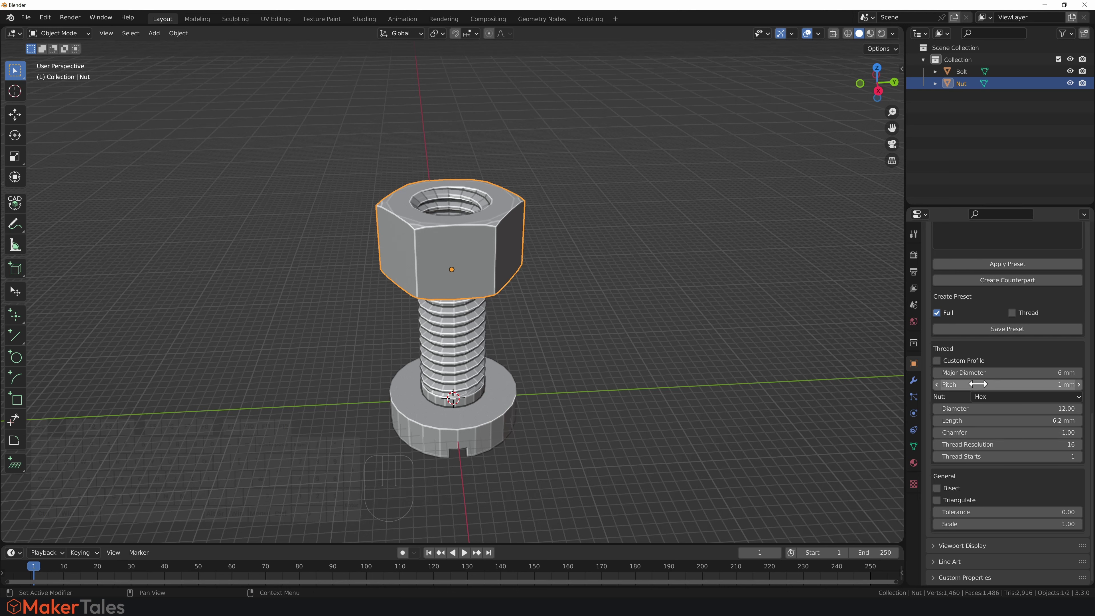
left_click(981, 373)
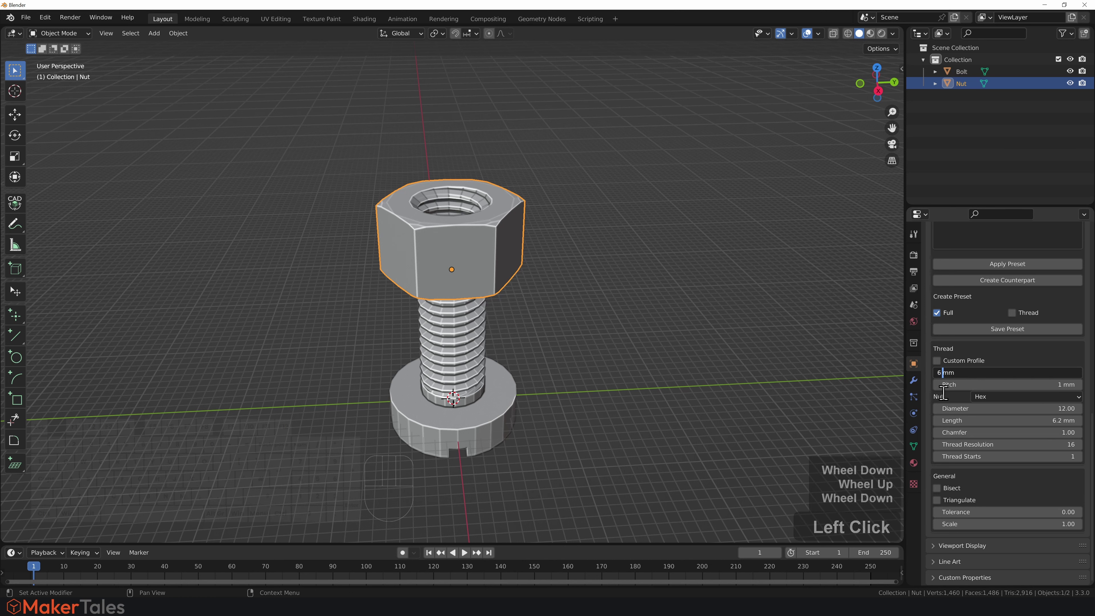
key("Left")
type(".5")
key("Return")
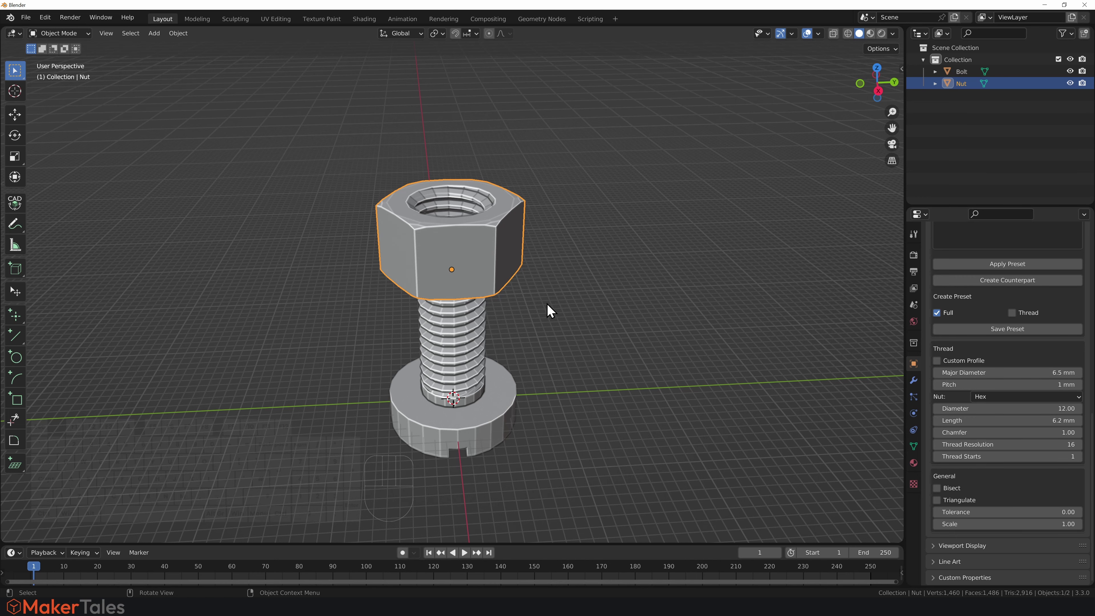
Delete the hex nut sitting above the bolt
middle_click_drag(516, 314, 522, 284)
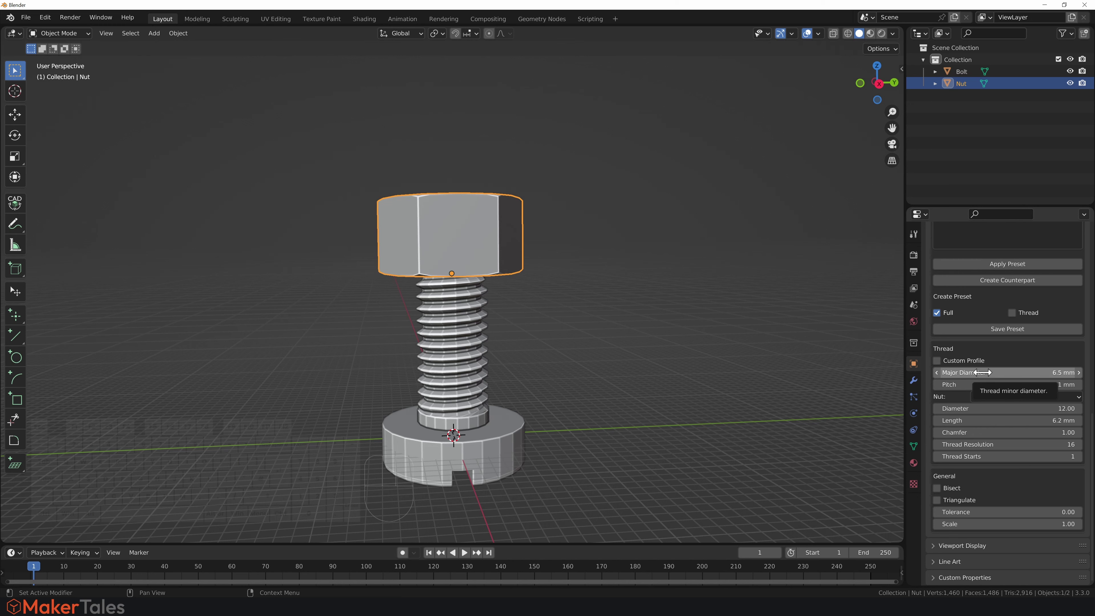
left_click(580, 298)
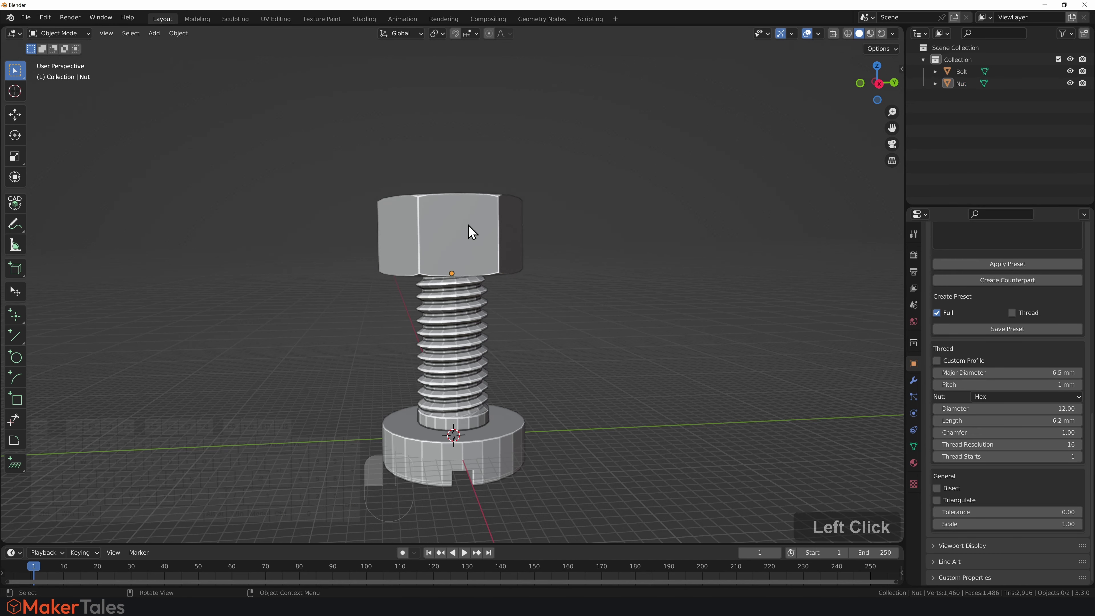
left_click(467, 225)
key("Delete")
scroll(462, 308, "up", 3)
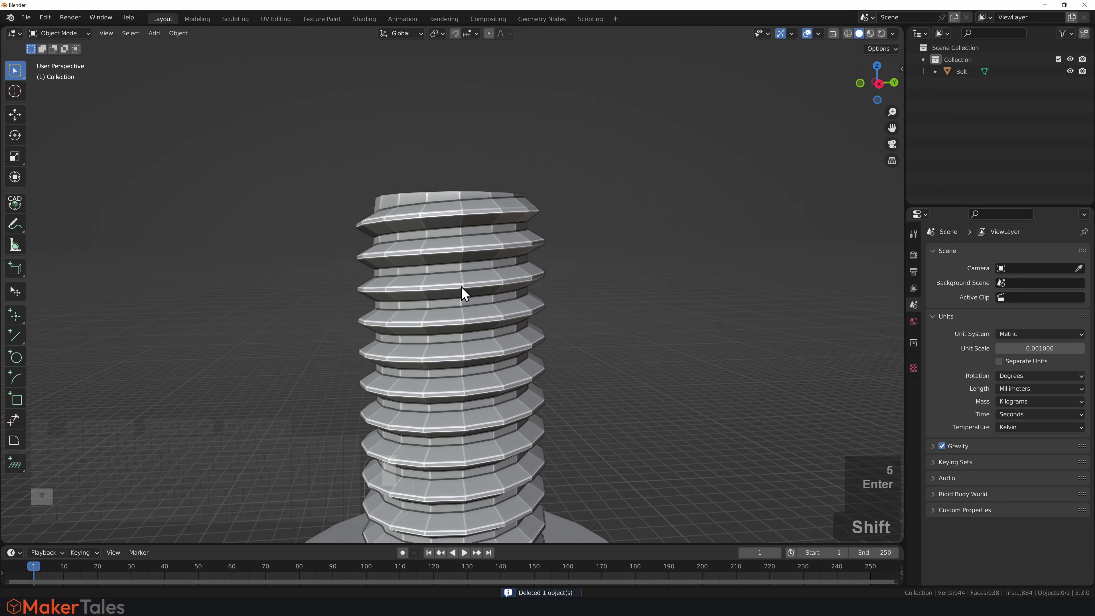
Select the bolt, set its fastener preset category to Standard Thread, and refresh the preset thumbnails
middle_click_drag(462, 286, 460, 231, "shift")
left_click(459, 323)
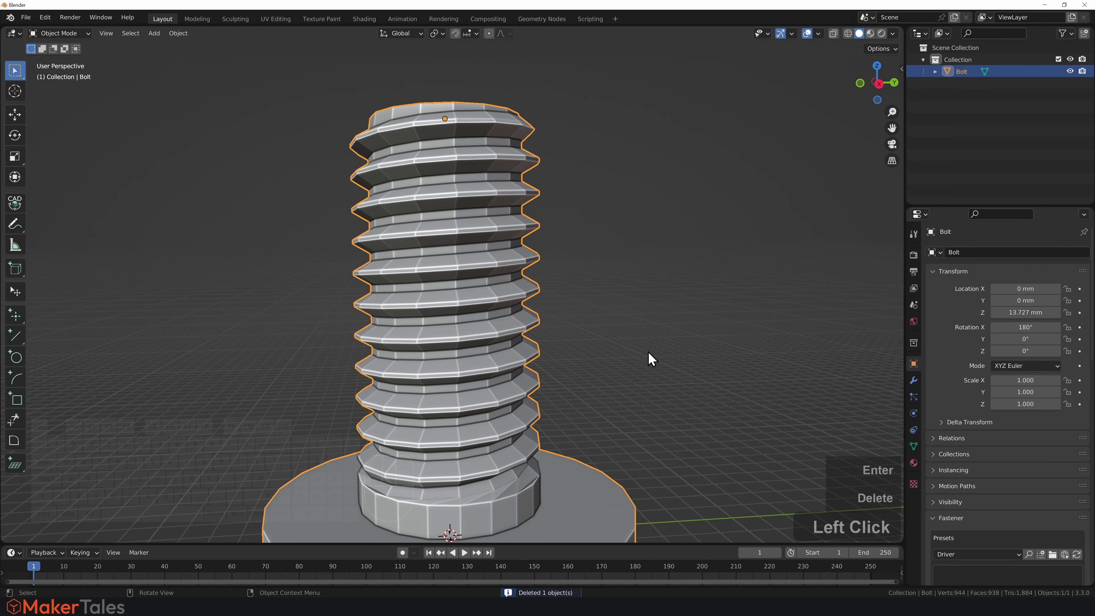
scroll(987, 461, "down", 10)
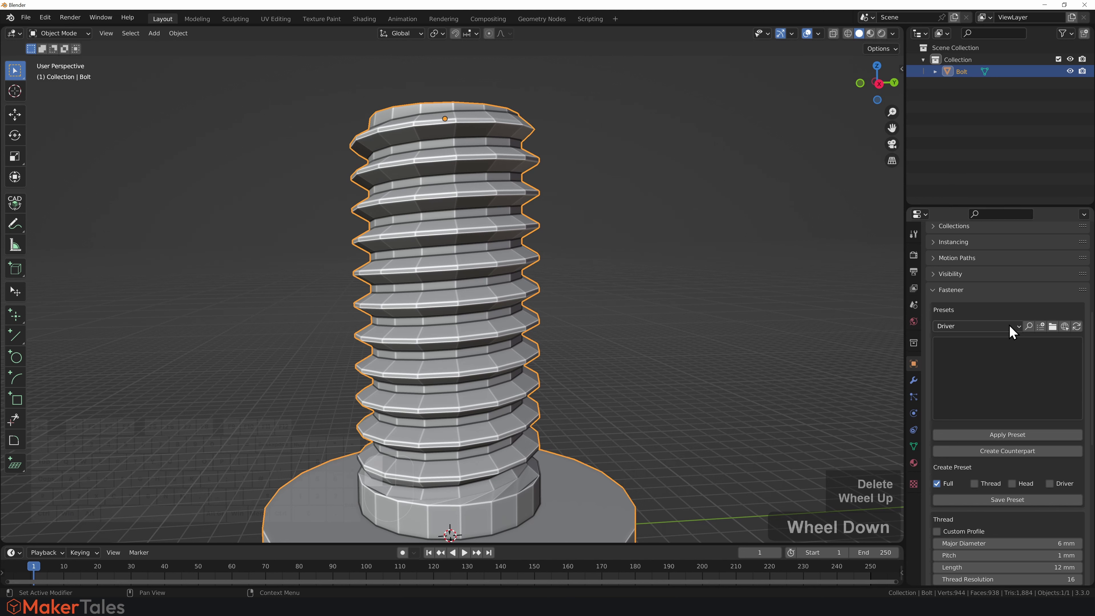
left_click(1009, 325)
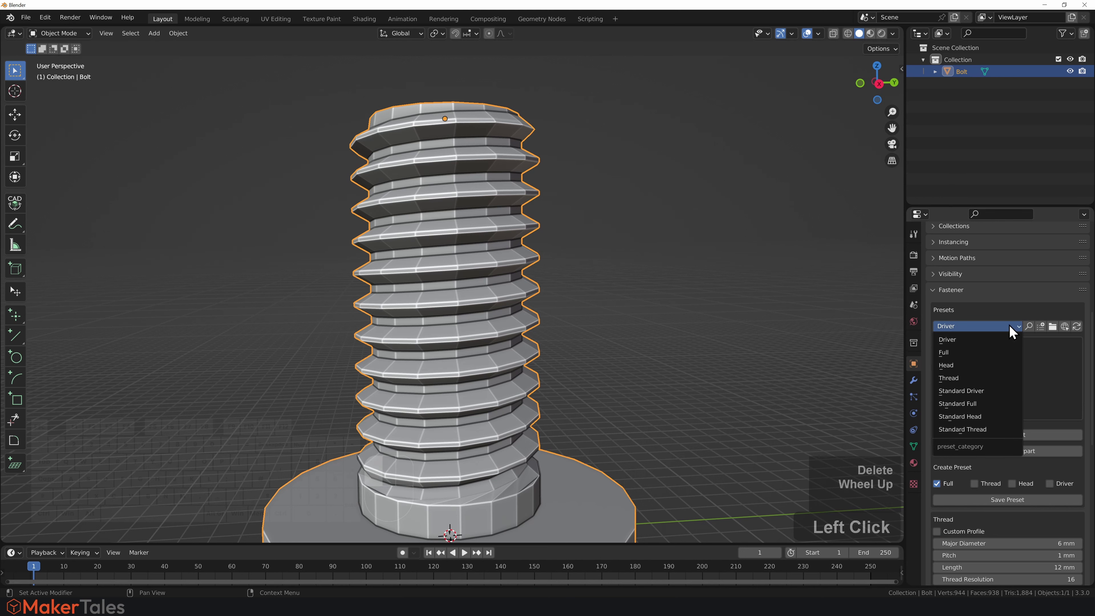
left_click(986, 430)
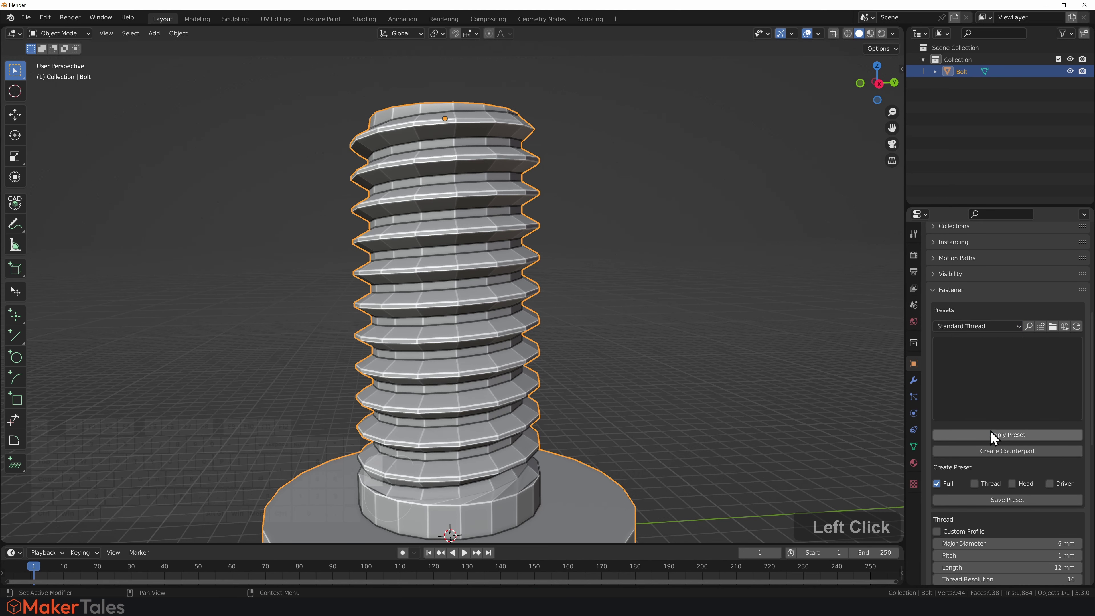
left_click(1002, 371)
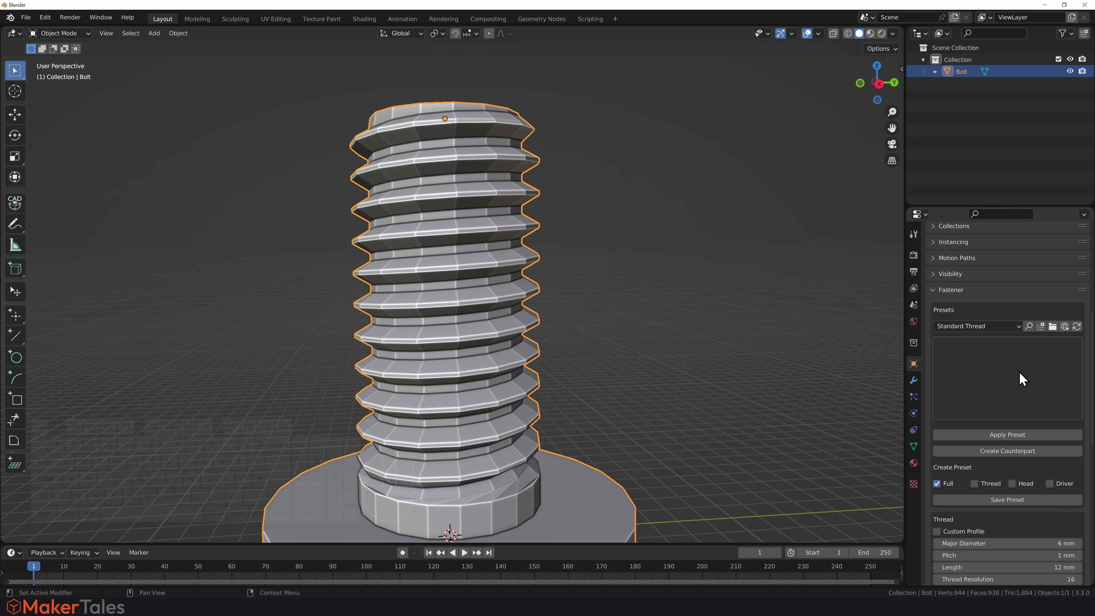
left_click(1077, 326)
left_click(1076, 328)
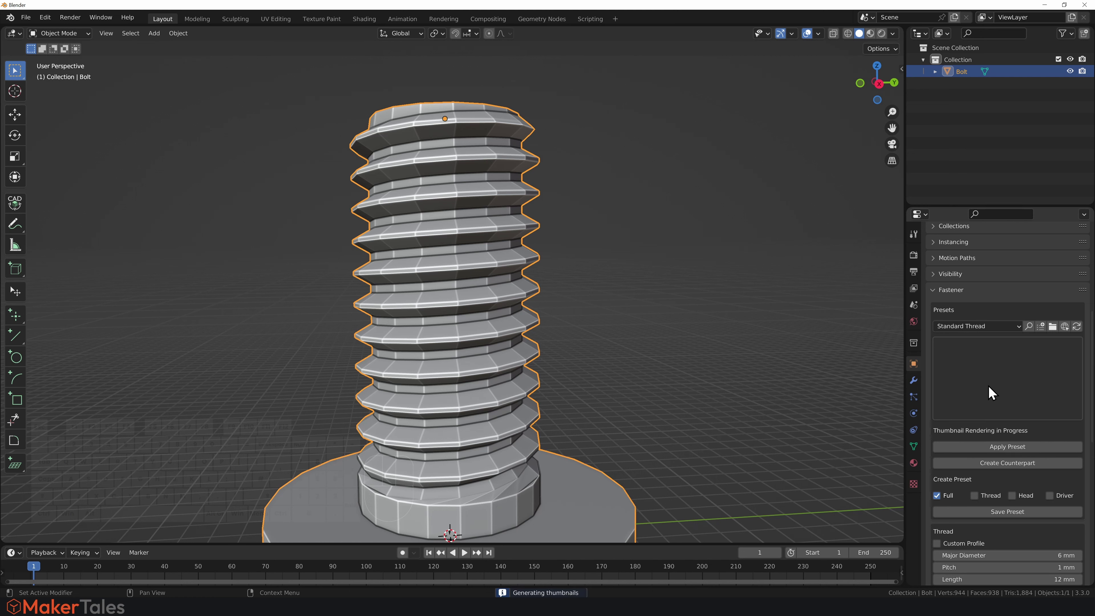
left_click(995, 370)
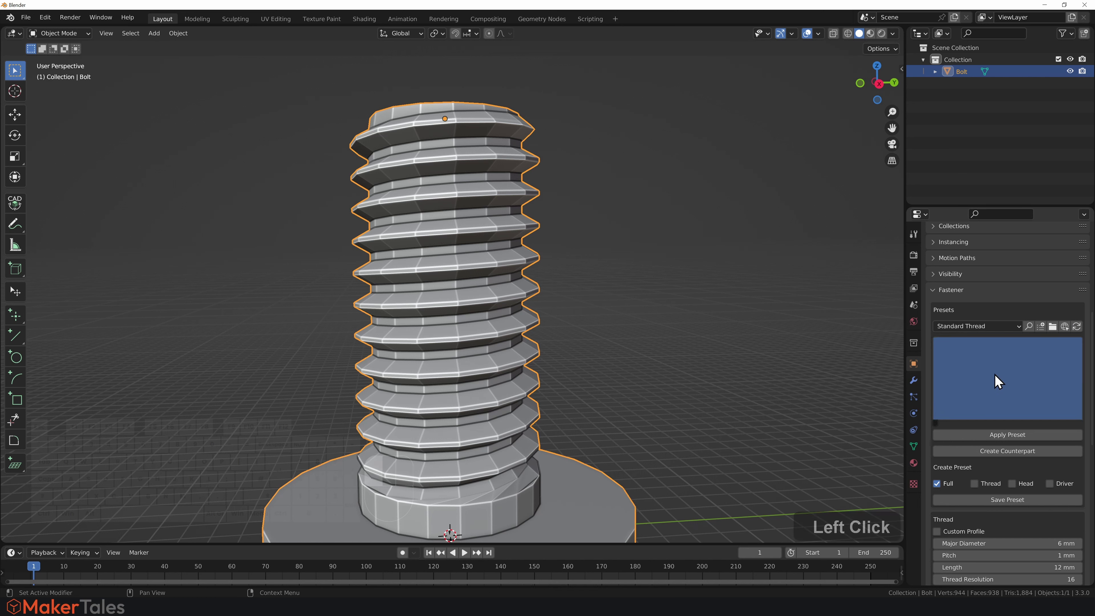
Switch the bolt's preset category to Standard Head and refresh its thumbnails, and do the same for Standard Full
left_click(977, 325)
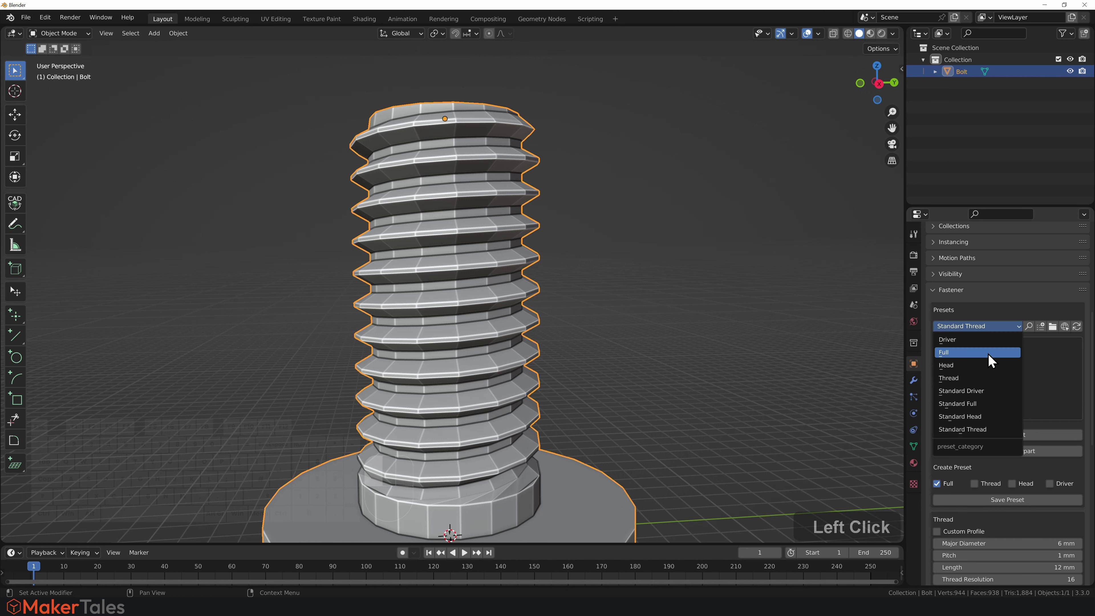
left_click(982, 416)
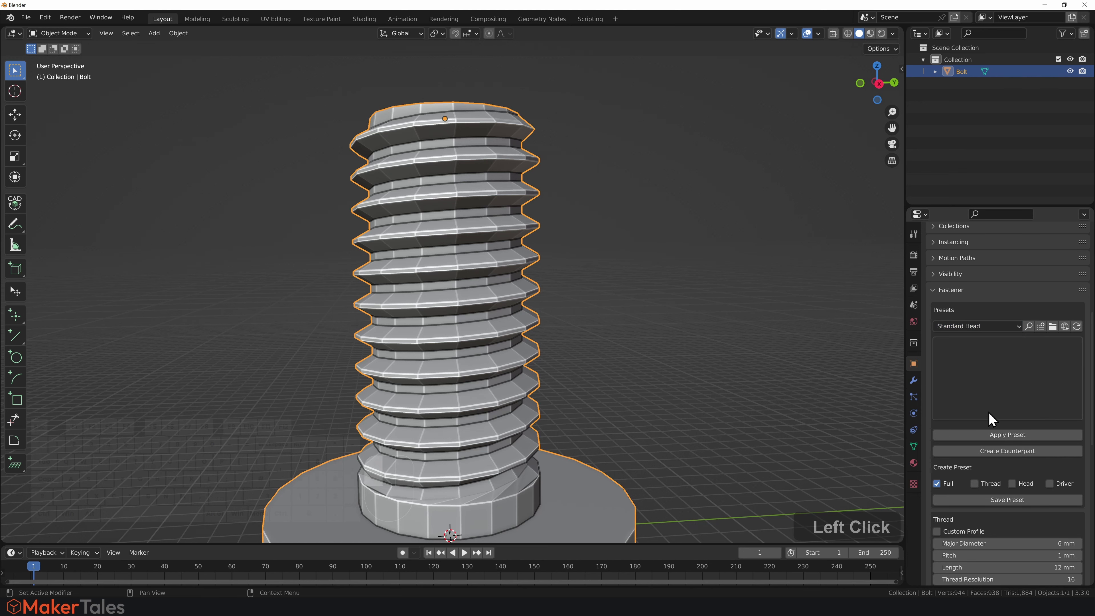
left_click(1076, 328)
left_click(1002, 327)
left_click(974, 404)
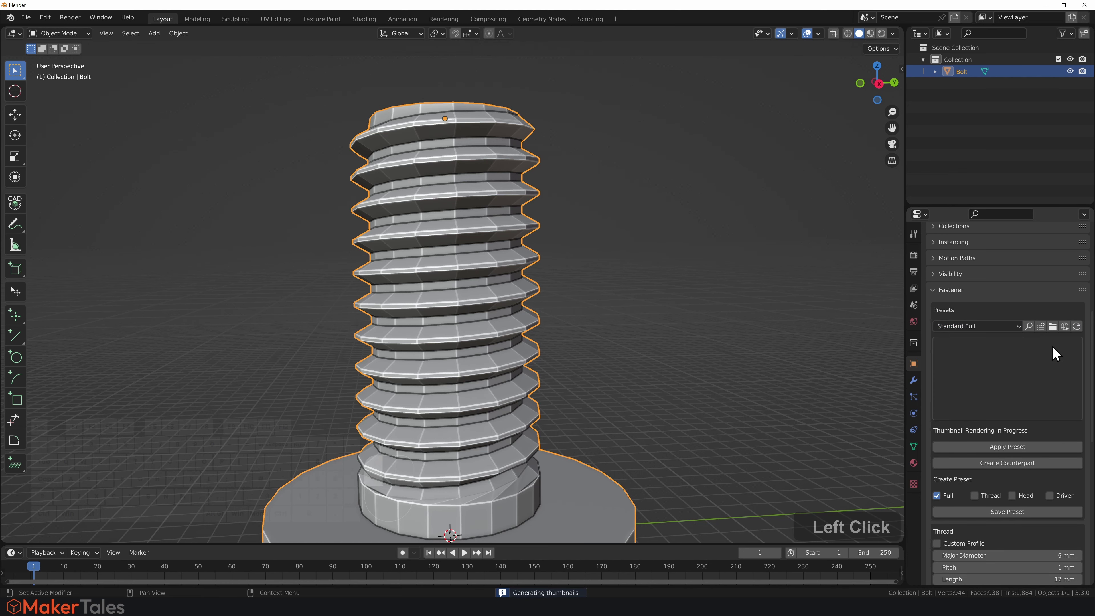
left_click(1077, 327)
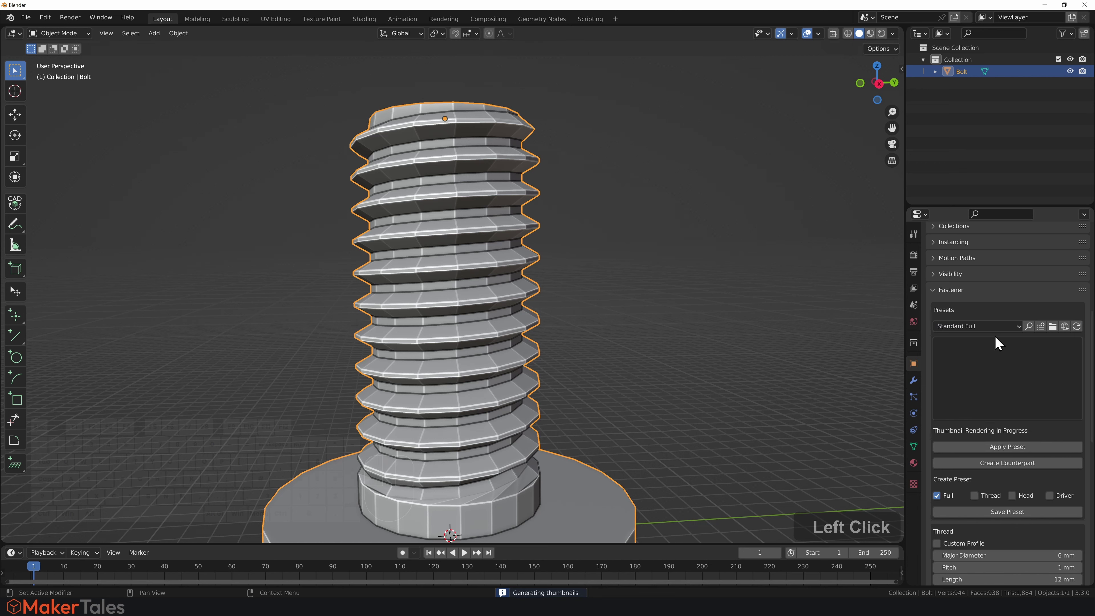
Refresh the thumbnails of the Thread preset category, and return to Standard Thread and refresh that one as well
left_click(992, 326)
left_click(980, 366)
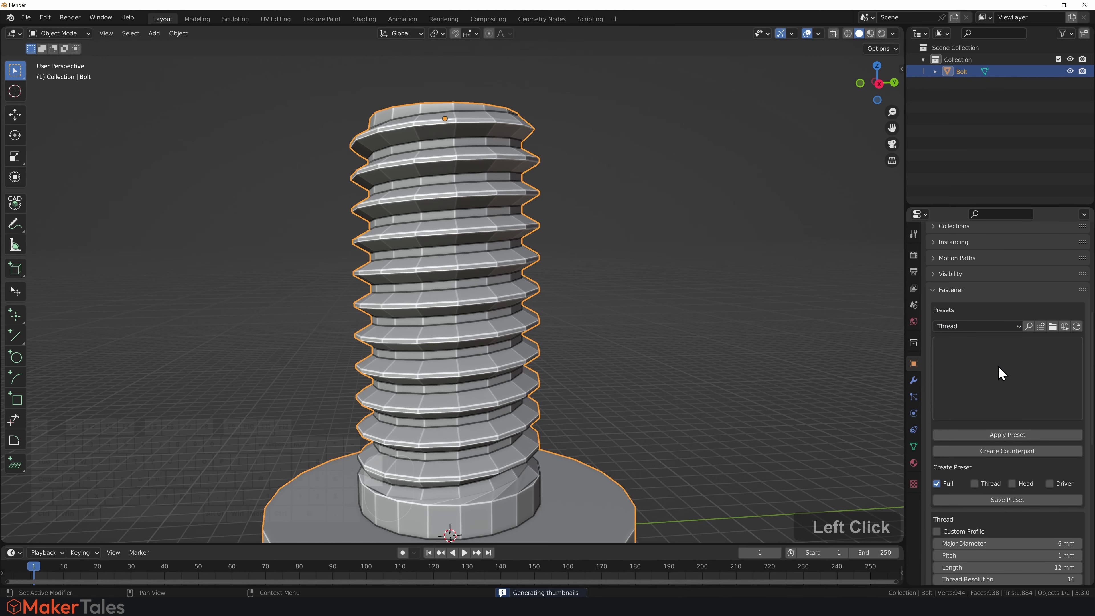
left_click(1076, 327)
left_click(989, 325)
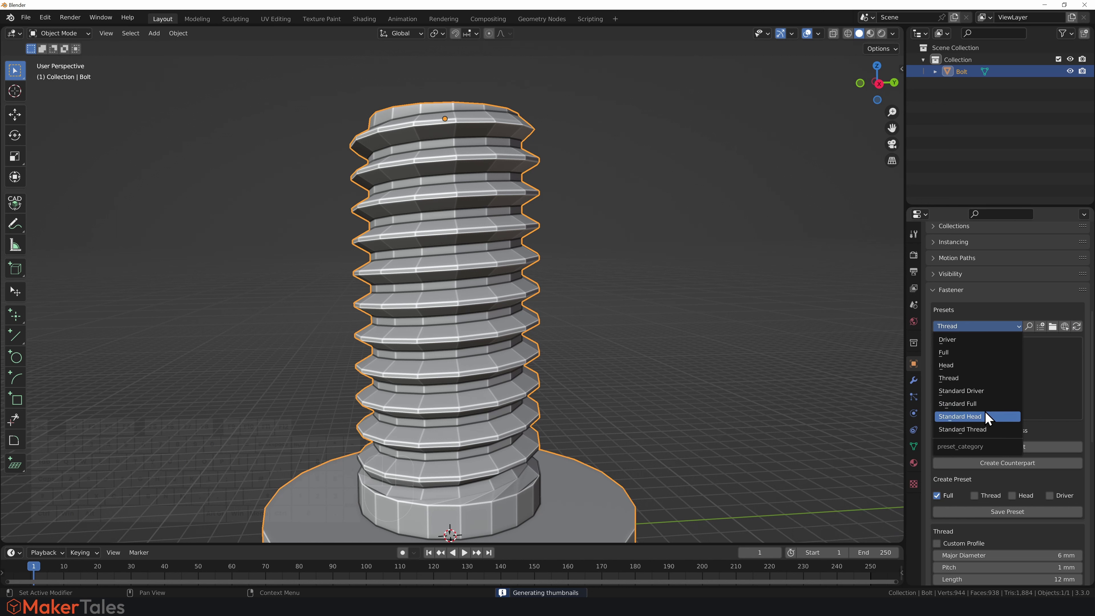
left_click(981, 430)
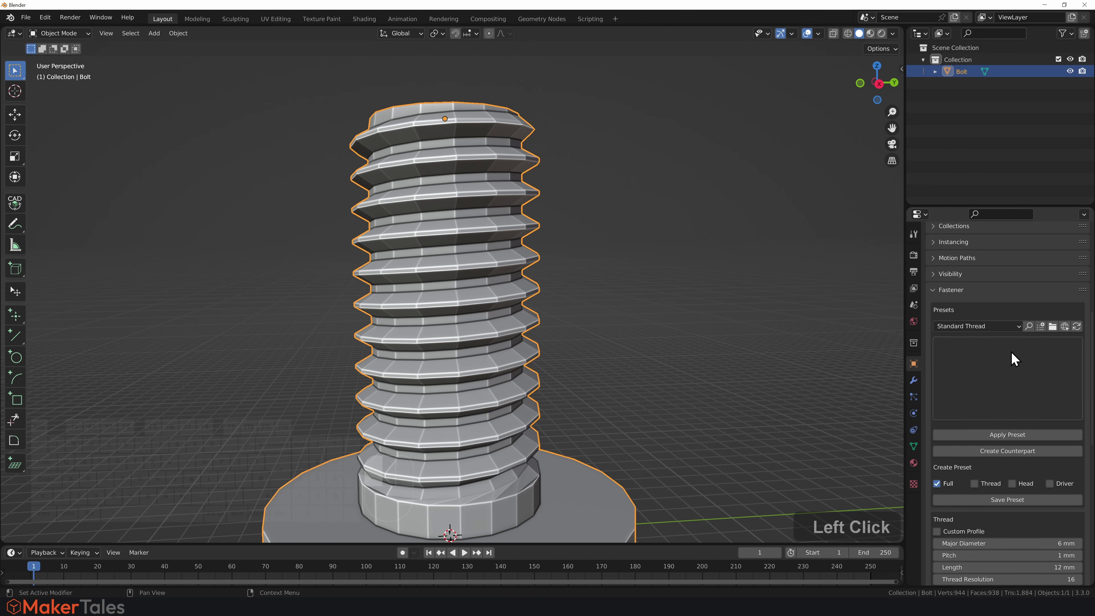
left_click(1077, 326)
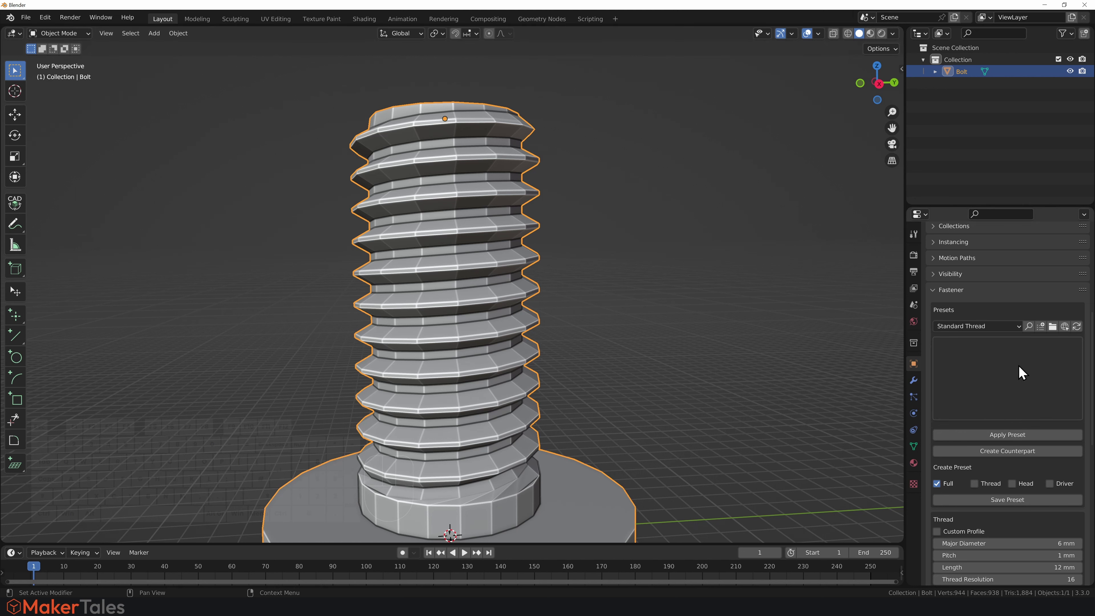
Reselect the bolt and set its shank length to 1.6 mm
left_click(632, 334)
left_click(416, 351)
scroll(1015, 403, "down", 10)
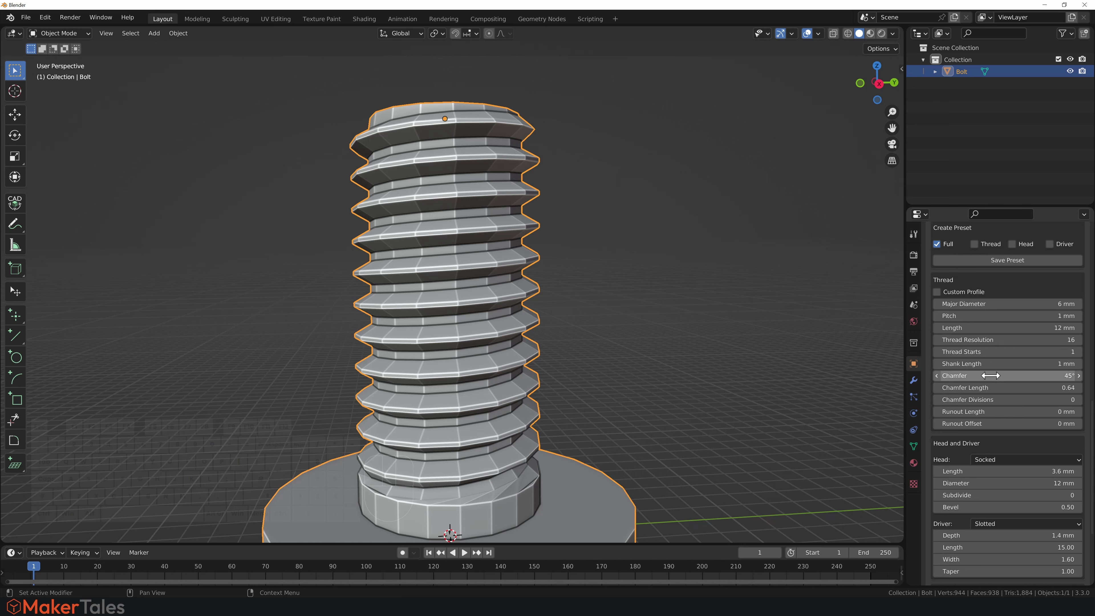
mouse_move(978, 364)
left_mouse_down()
mouse_move(948, 363)
mouse_move(991, 363)
left_mouse_up()
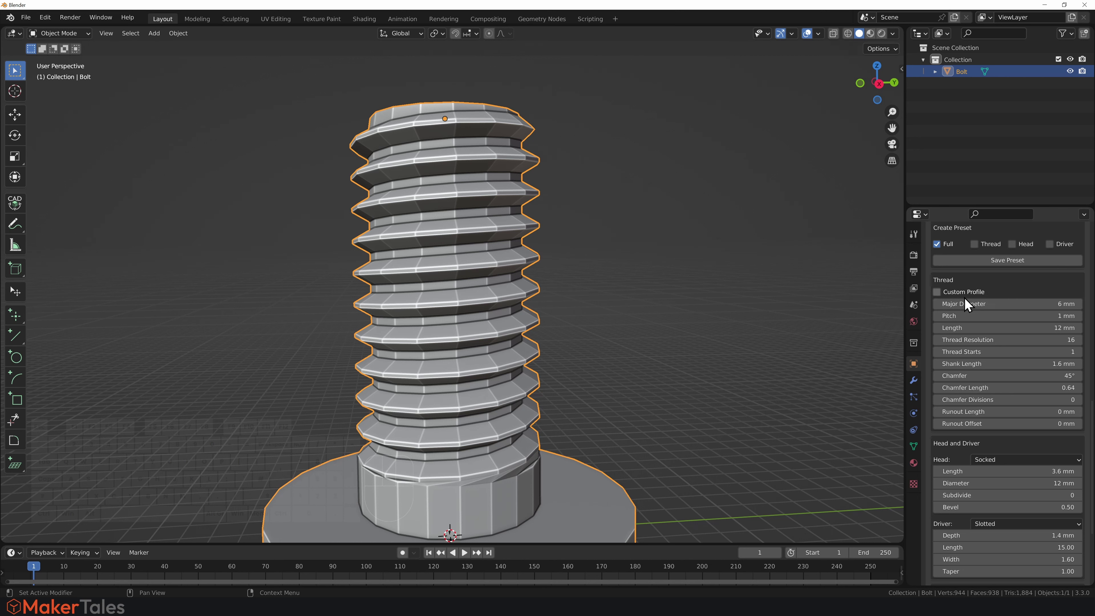
Enable the bolt's custom thread profile with major diameter 6.8 mm, minor diameter 5.4 mm, crest weight 0.30, root weight 0.20 and pitch 3.3 mm
left_click(938, 292)
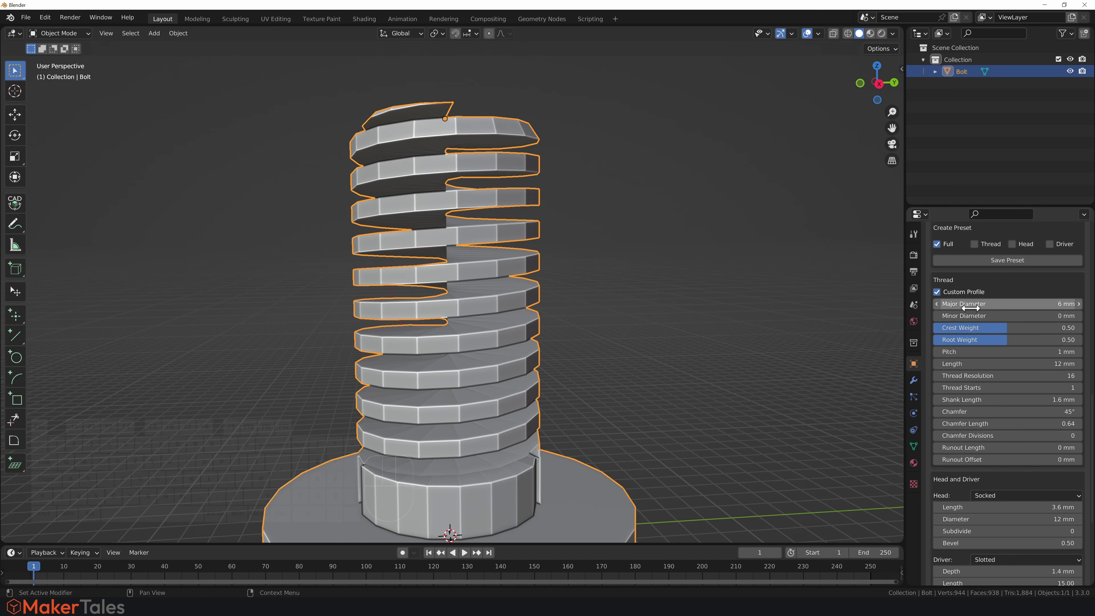
left_click_drag(970, 316, 1014, 351)
middle_click_drag(500, 268, 535, 188)
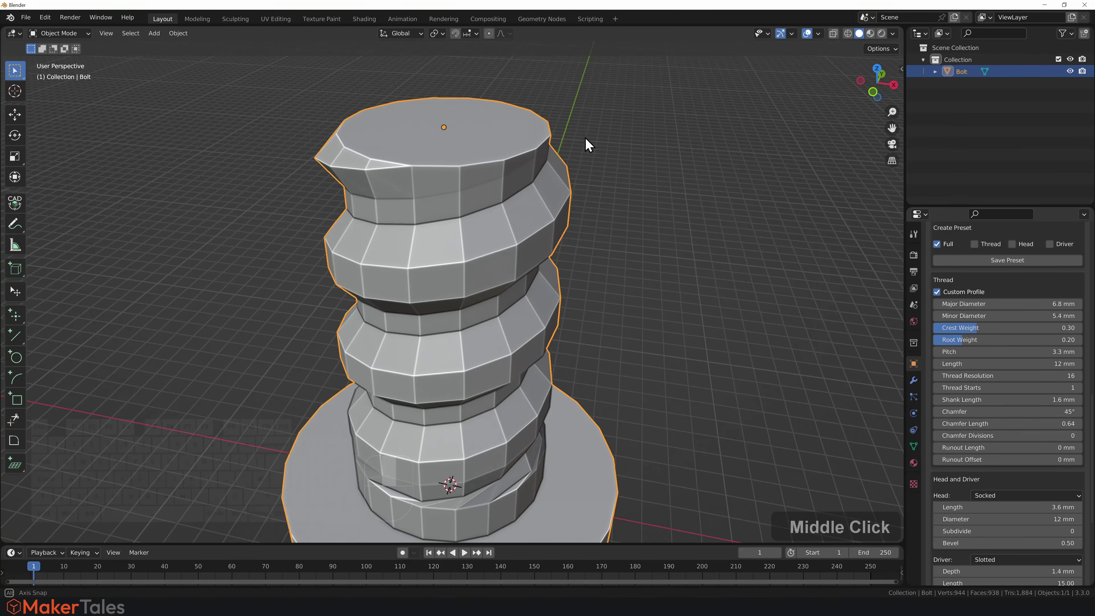
middle_click_drag(588, 144, 523, 153)
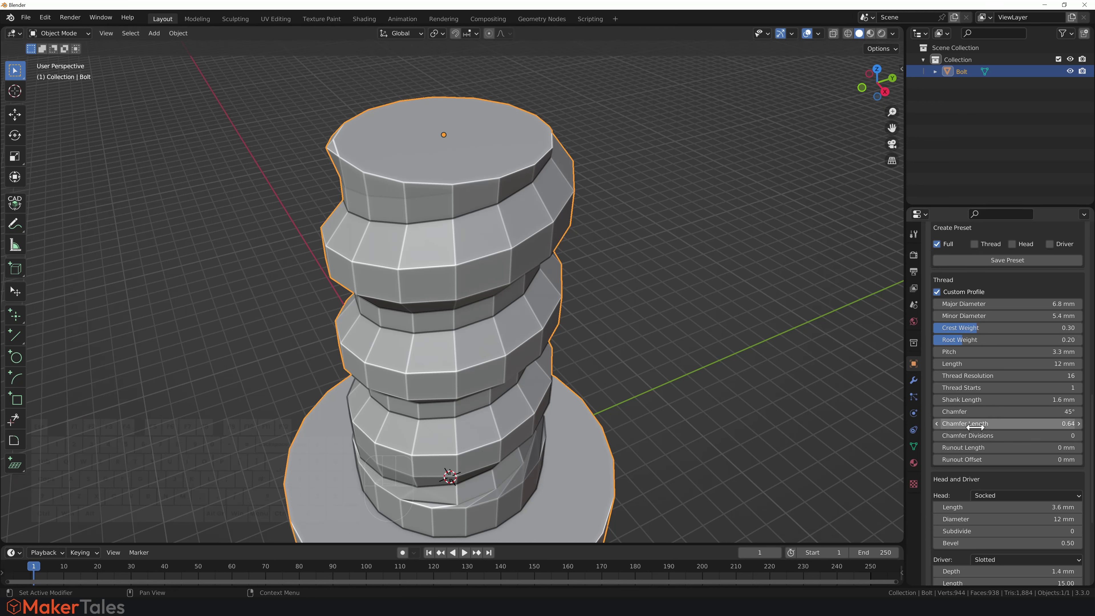
Set the bolt thread's chamfer length to 1.06 and check the whole bolt
mouse_move(975, 427)
left_mouse_down()
mouse_move(1009, 427)
mouse_move(994, 427)
left_mouse_up()
middle_click_drag(459, 200, 607, 174)
scroll(528, 244, "down", 8)
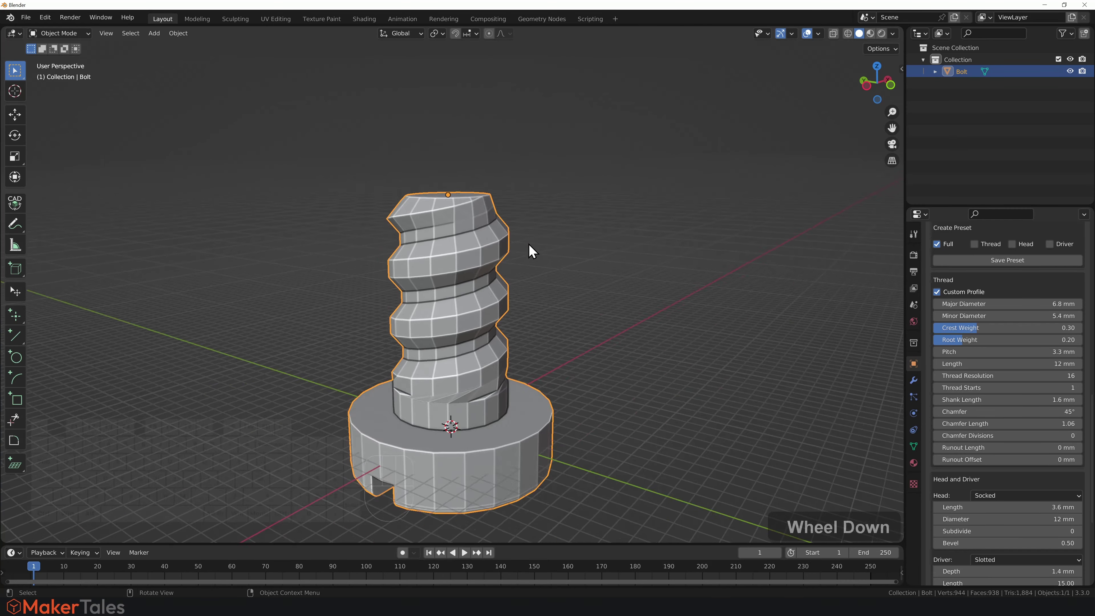
middle_click_drag(529, 311, 483, 309)
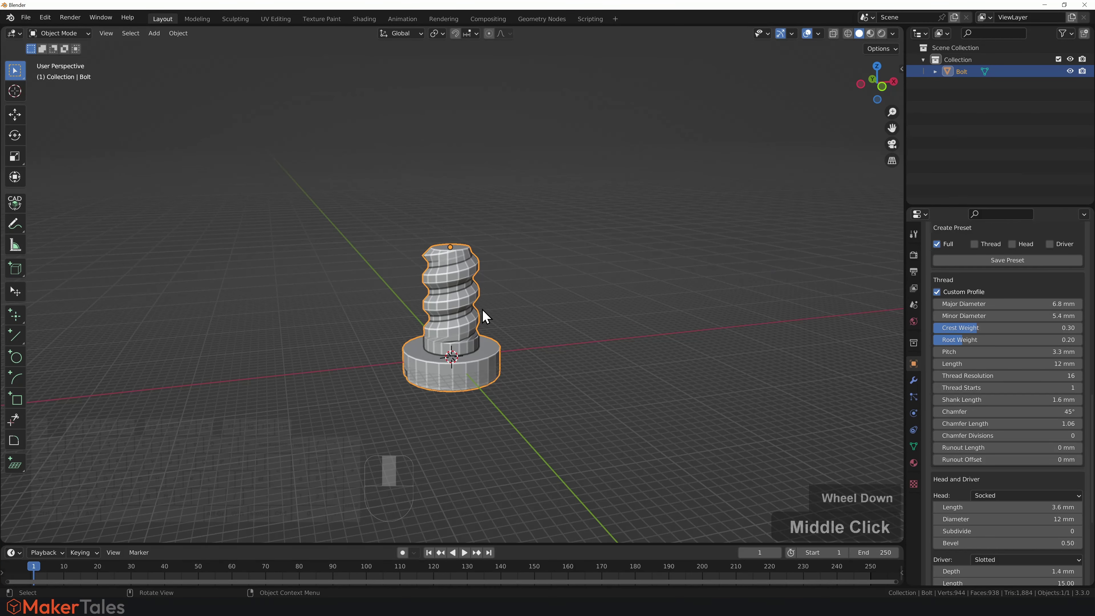
scroll(484, 308, "up", 4)
Create a matching nut for the custom-profile bolt with Create Counterpart and inspect its internal thread from above
scroll(992, 332, "up", 5)
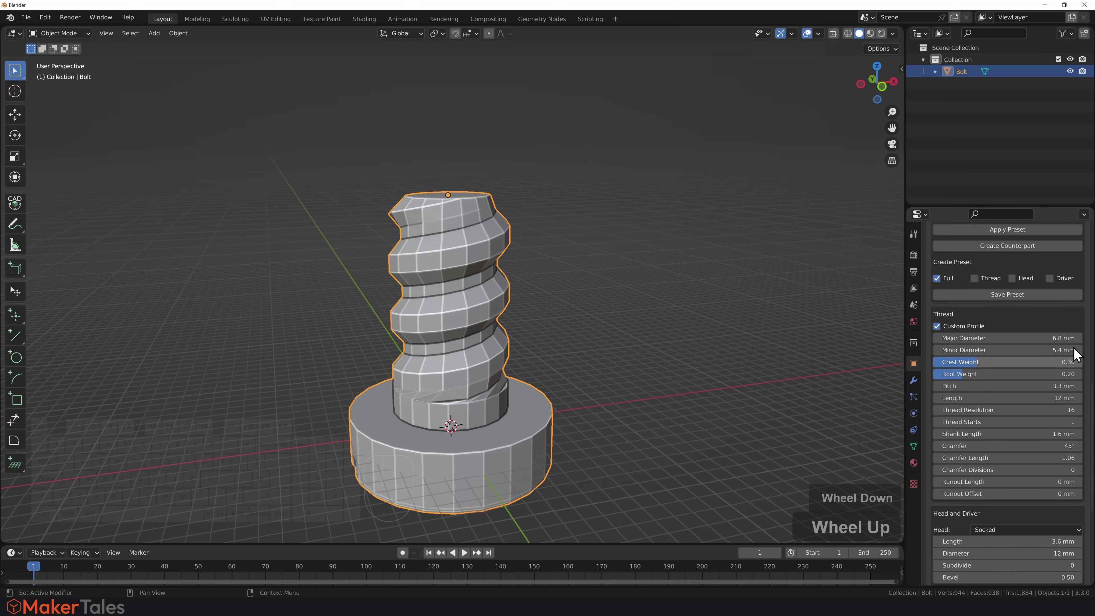
left_click(1021, 324)
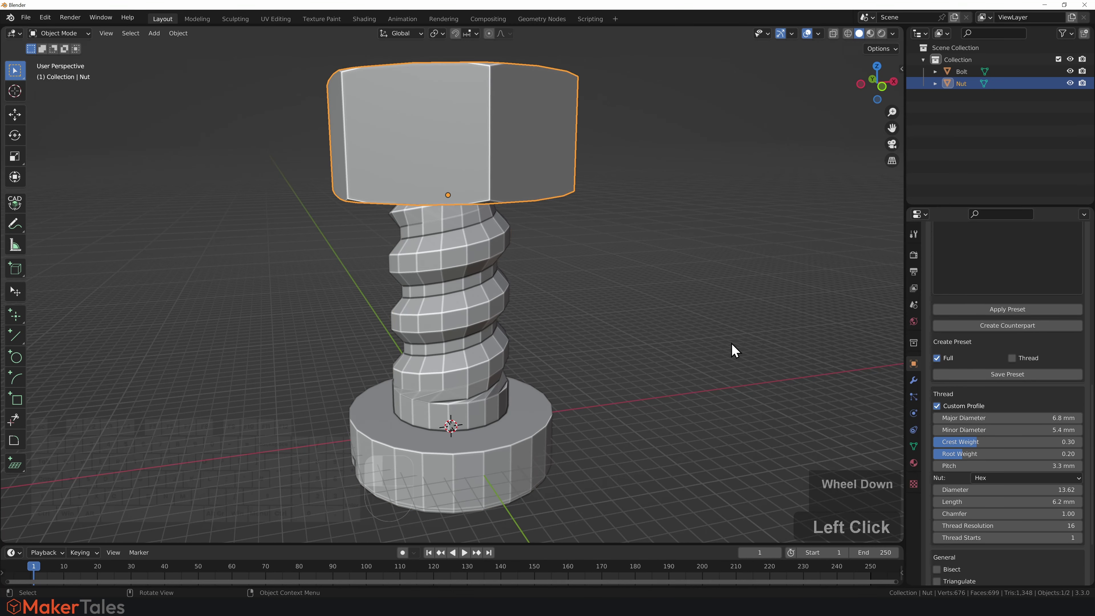
middle_click_drag(486, 171, 485, 246)
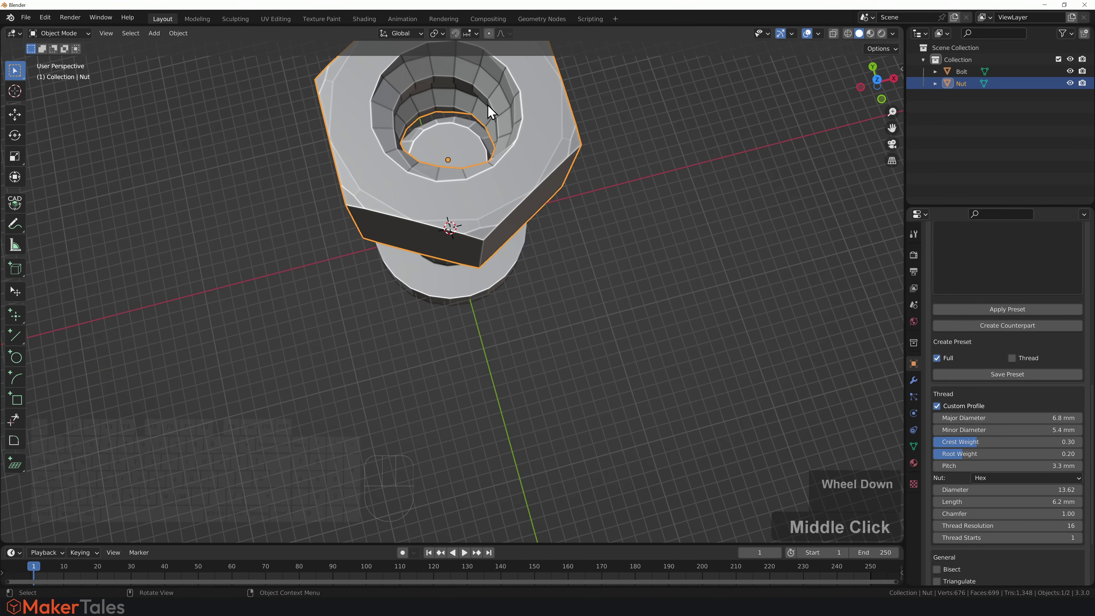
middle_click_drag(560, 137, 524, 133)
left_click(523, 133)
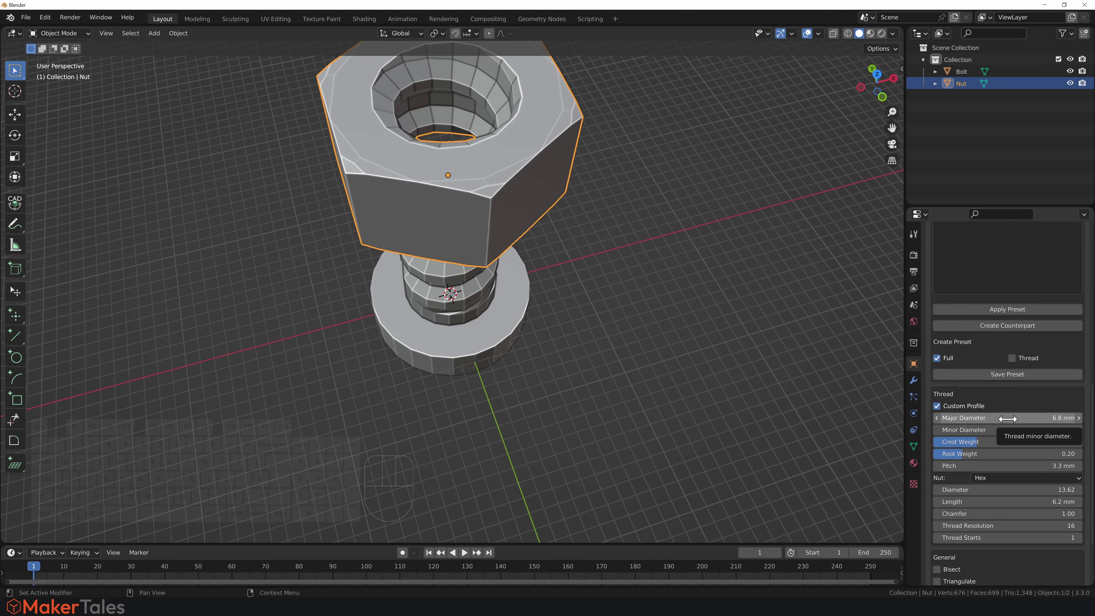
Set the nut thread's major diameter to 6.9 mm
left_click(987, 418)
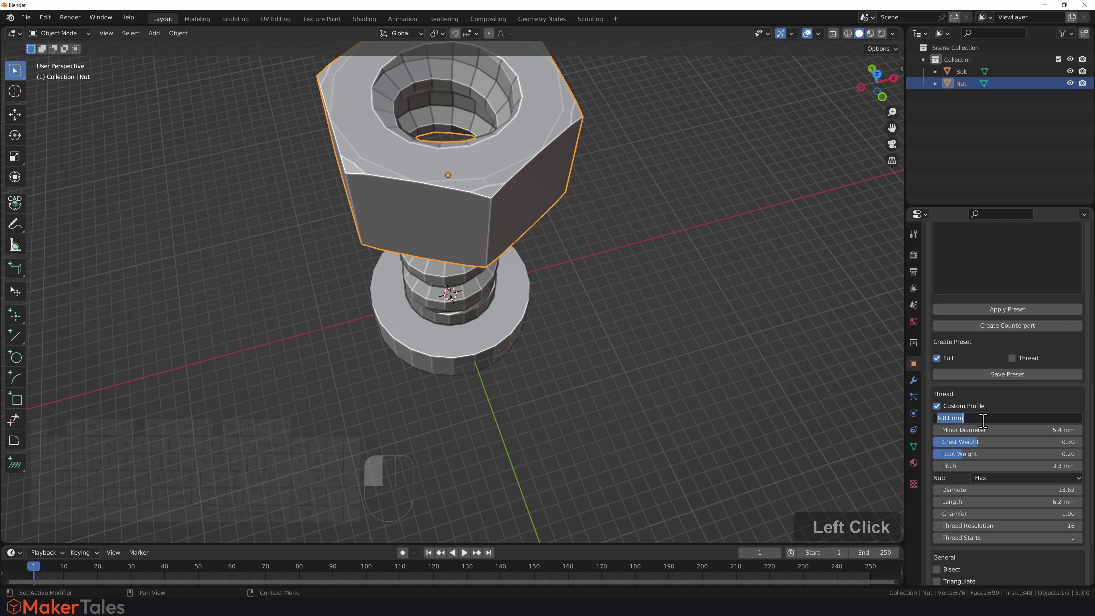
key("Right")
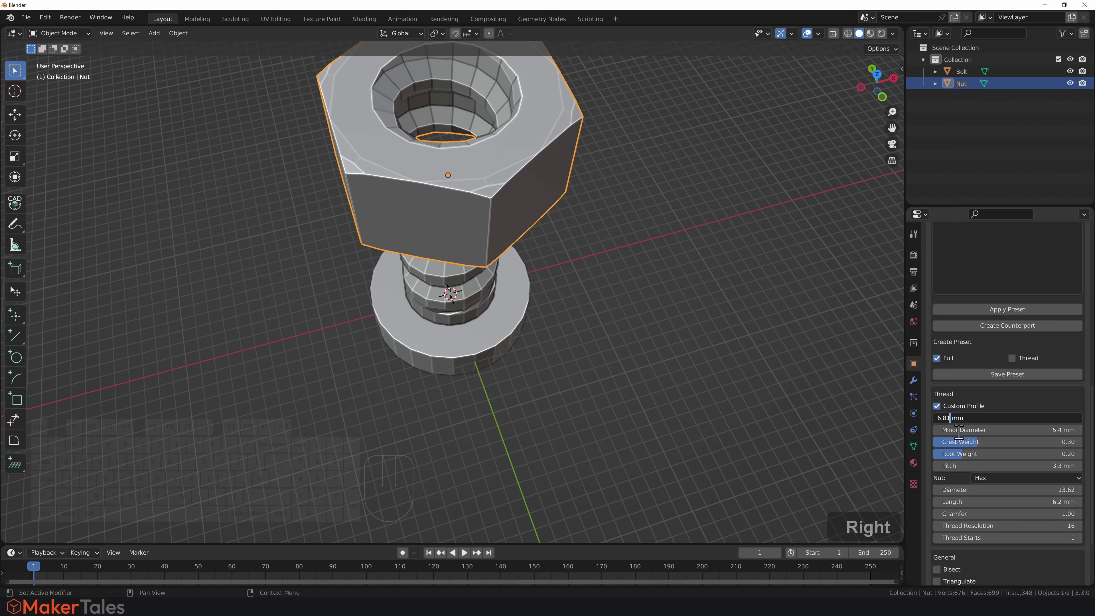
key("BackSpace")
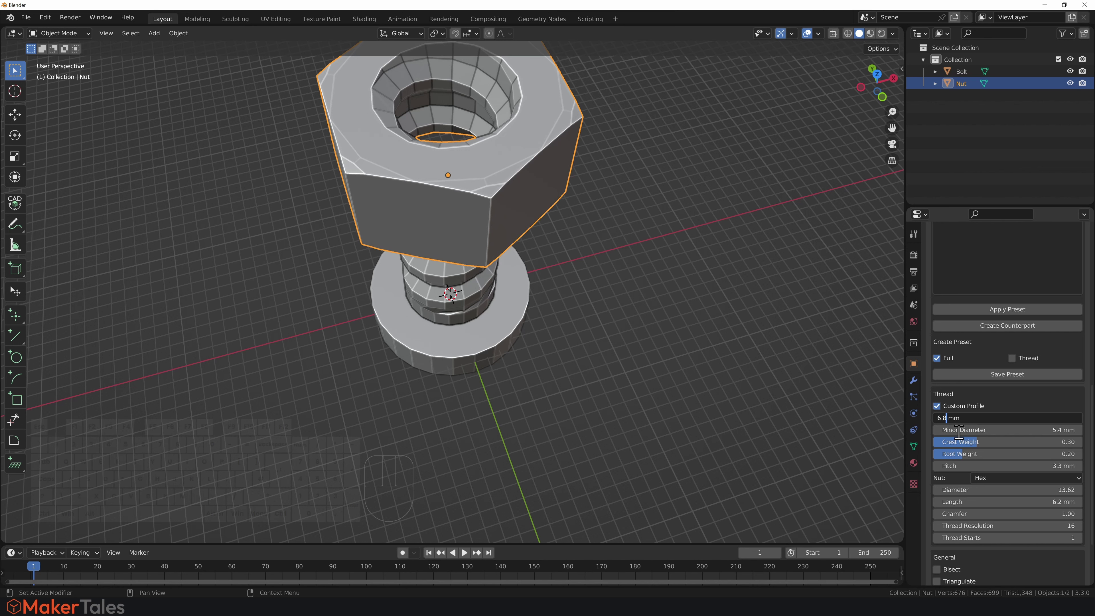
key("BackSpace")
type("9")
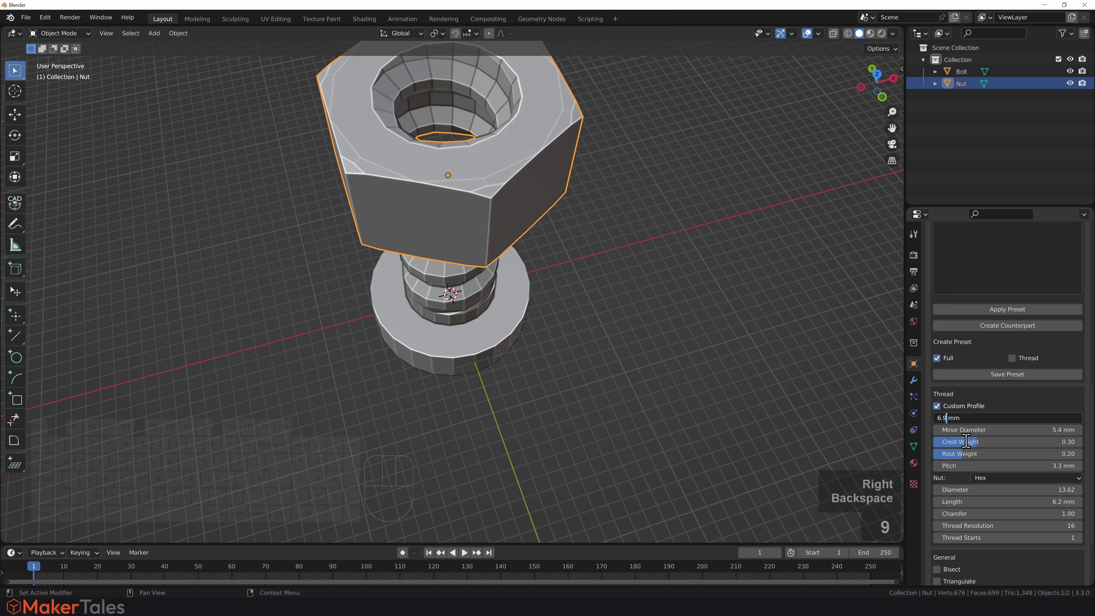
left_click(965, 432)
Set the nut thread's minor diameter to 5.6 mm
left_click(971, 430)
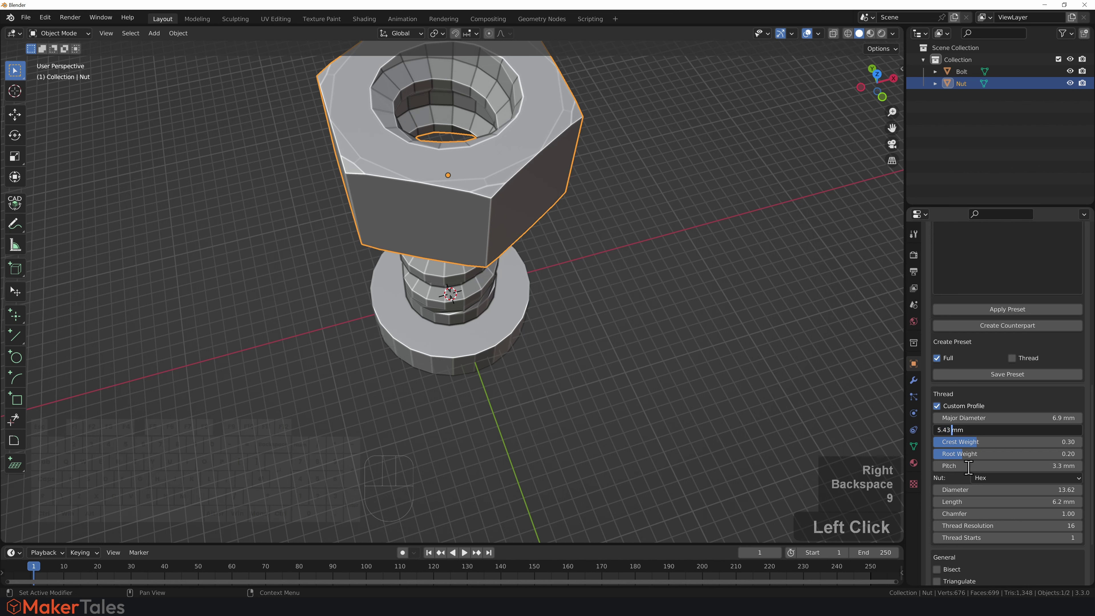
key("BackSpace")
key("BackSpace")
type("6")
key("Return")
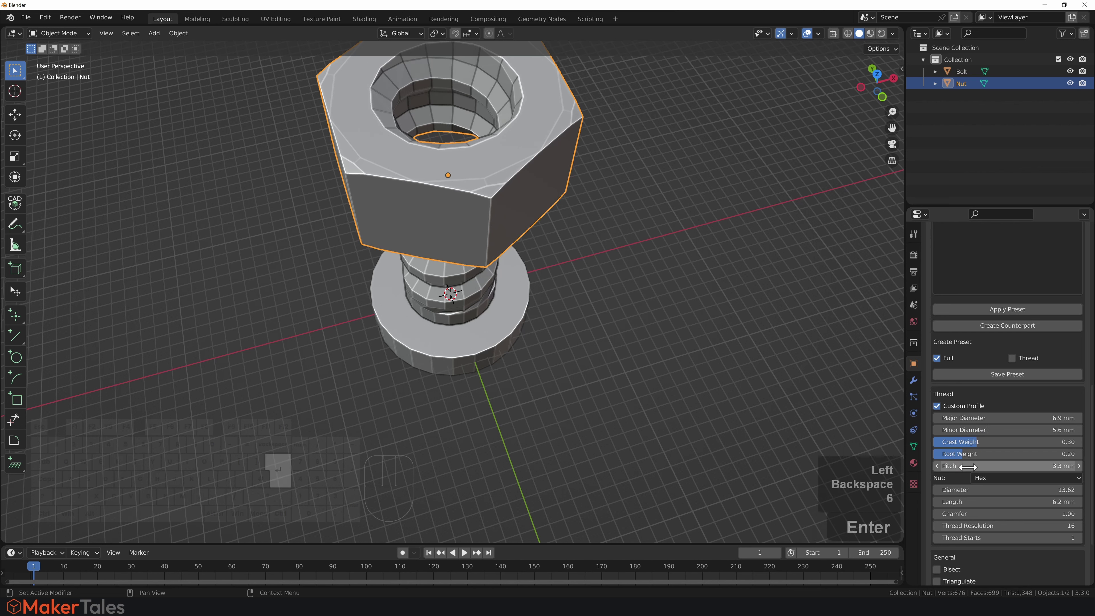
Delete the nut after checking its enlarged internal thread and its fit around the bolt
scroll(490, 139, "up", 2)
middle_click_drag(477, 135, 491, 316, "shift")
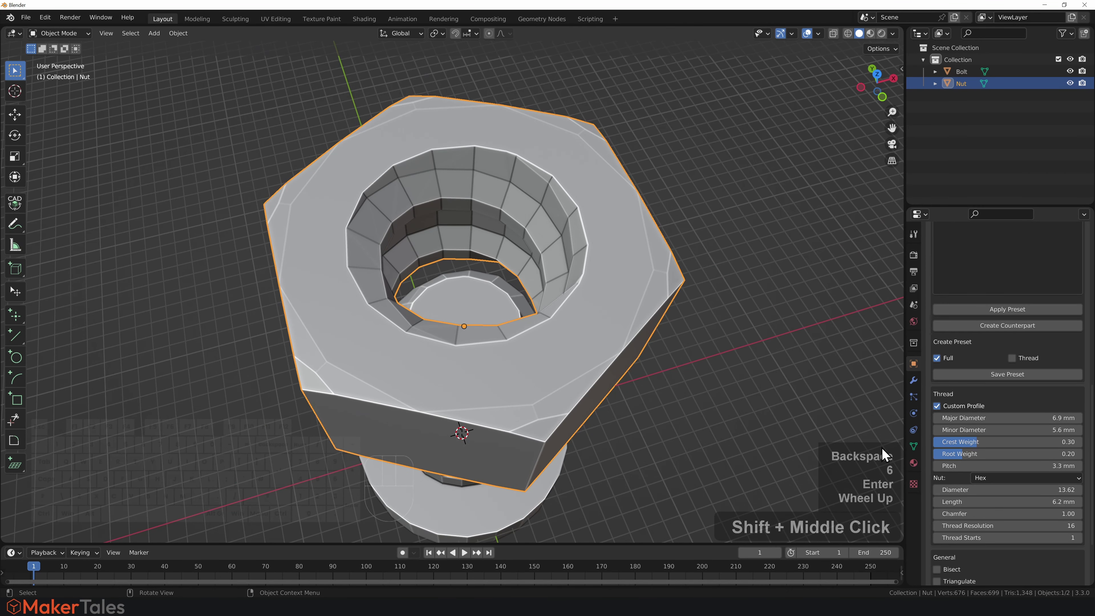
middle_click_drag(610, 348, 592, 327)
scroll(594, 294, "down", 2)
middle_click_drag(567, 367, 563, 254, "shift")
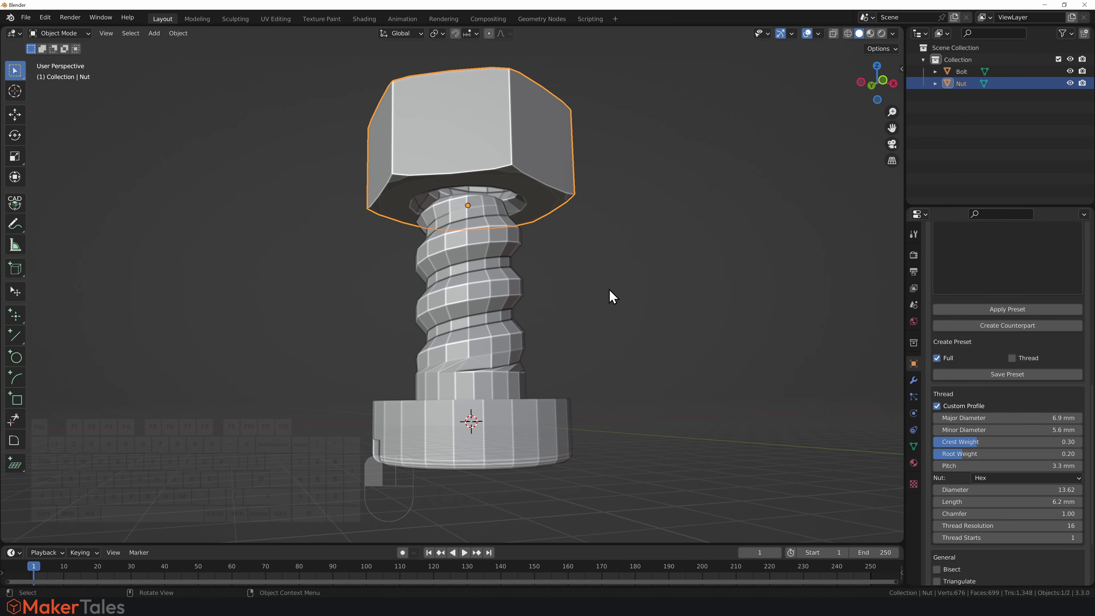
left_click(603, 272)
left_click(553, 171)
key("Delete")
Rotate the bolt 180° about the global X axis so its slotted head faces upward
left_click(497, 290)
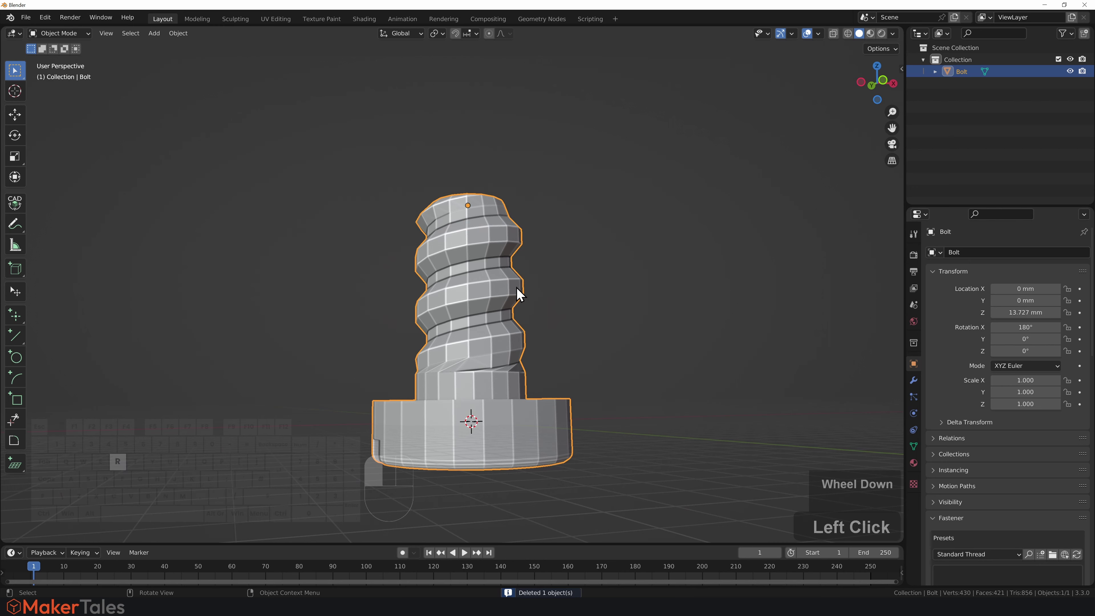
key("r")
key("x")
key("1")
key("8")
key("0")
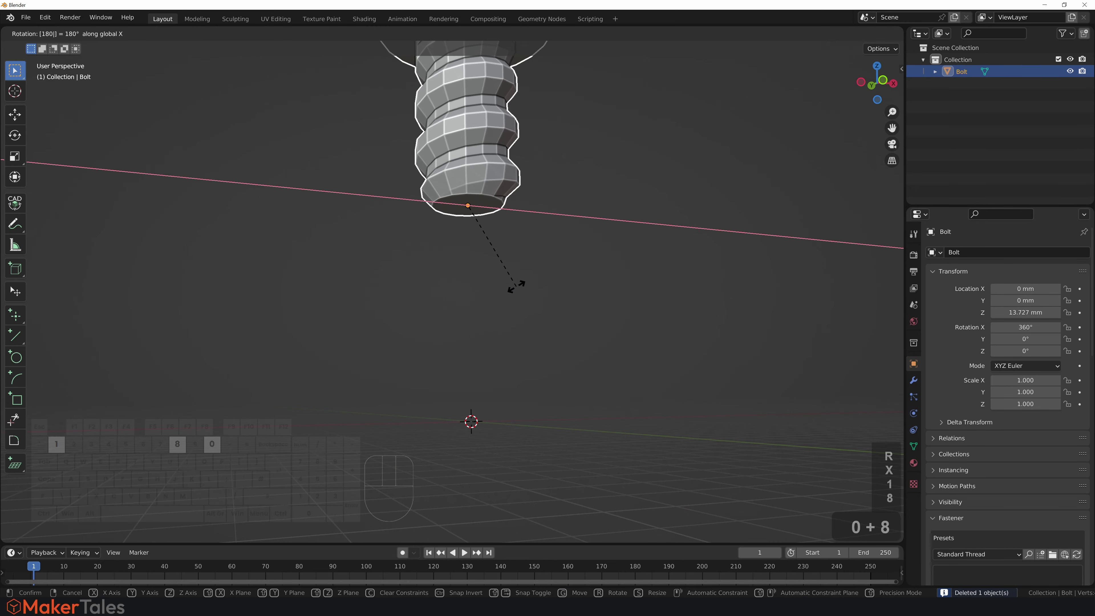
key("Return")
scroll(543, 151, "down", 3)
middle_click_drag(568, 146, 570, 264)
scroll(531, 319, "up", 3)
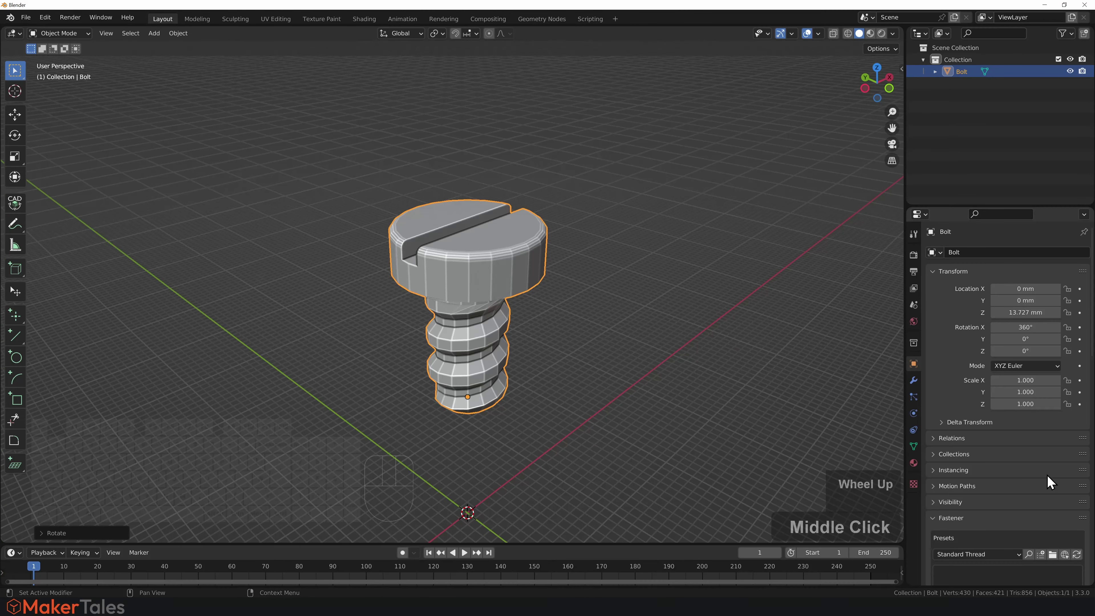
Remove the slot from the bolt head by setting its driver type to None
scroll(988, 437, "down", 15)
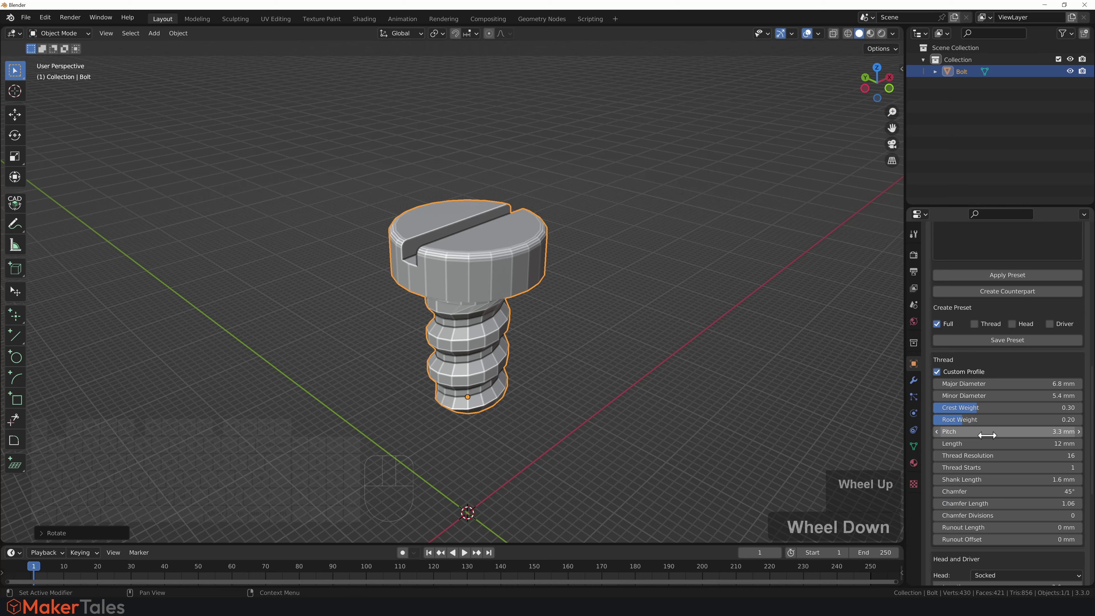
scroll(988, 436, "down", 3)
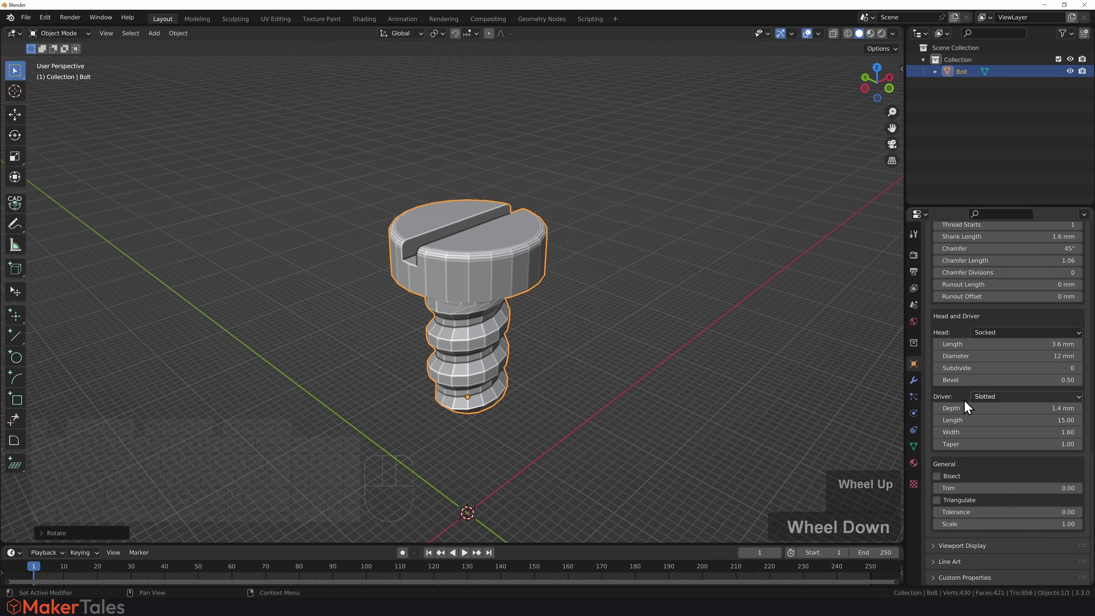
left_click(999, 399)
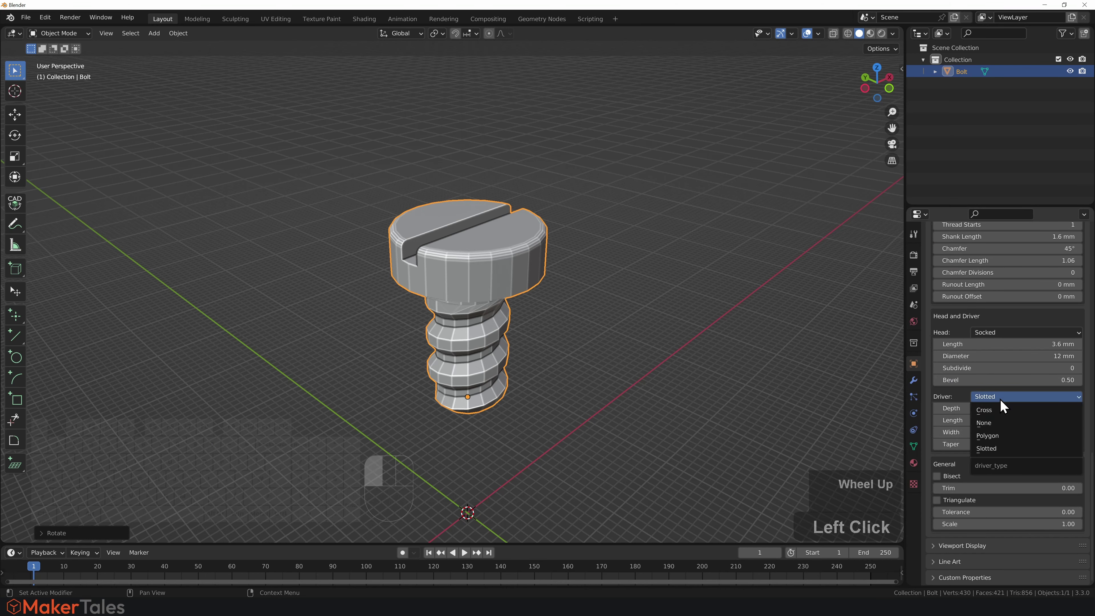
left_click(984, 423)
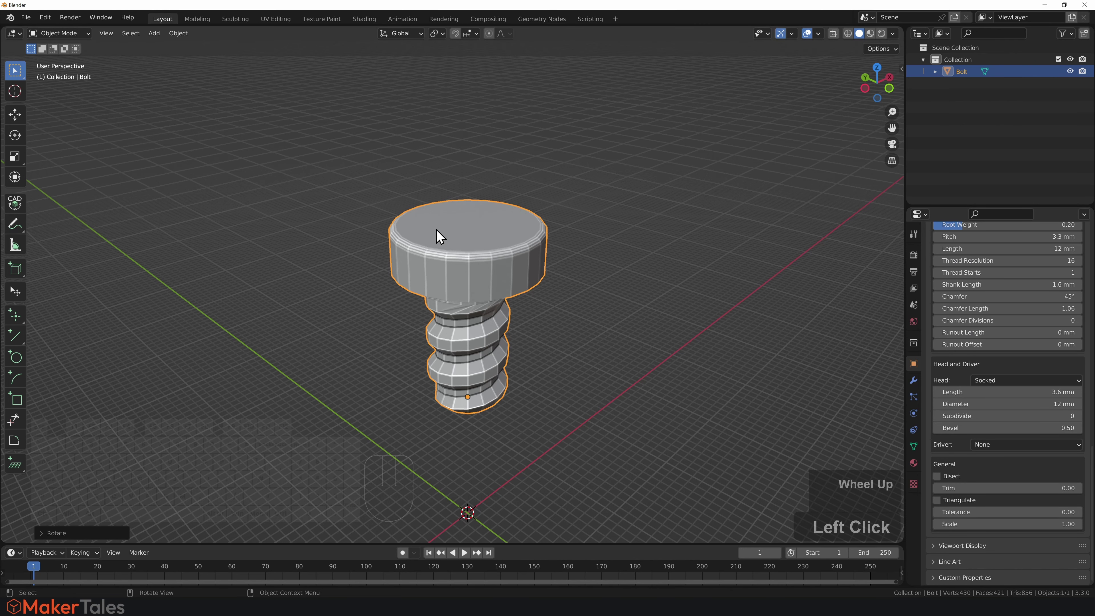
Change the bolt head to Flat with a 5.6 mm diameter, 0.02 bevel and 1.50 cap scale offset
left_click(999, 381)
left_click(993, 407)
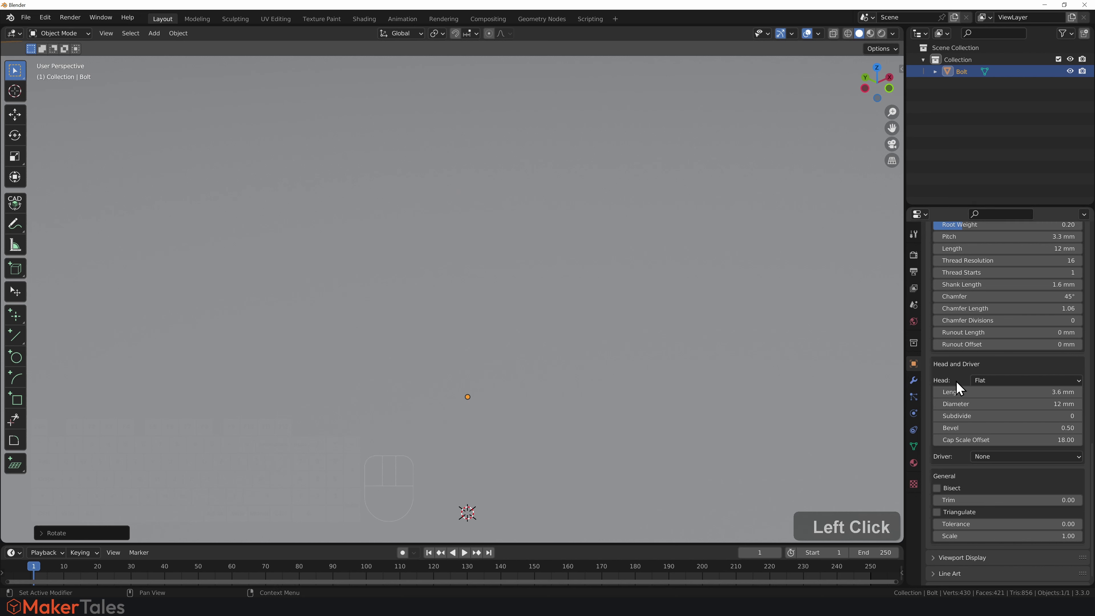
left_click_drag(1011, 440, 926, 439)
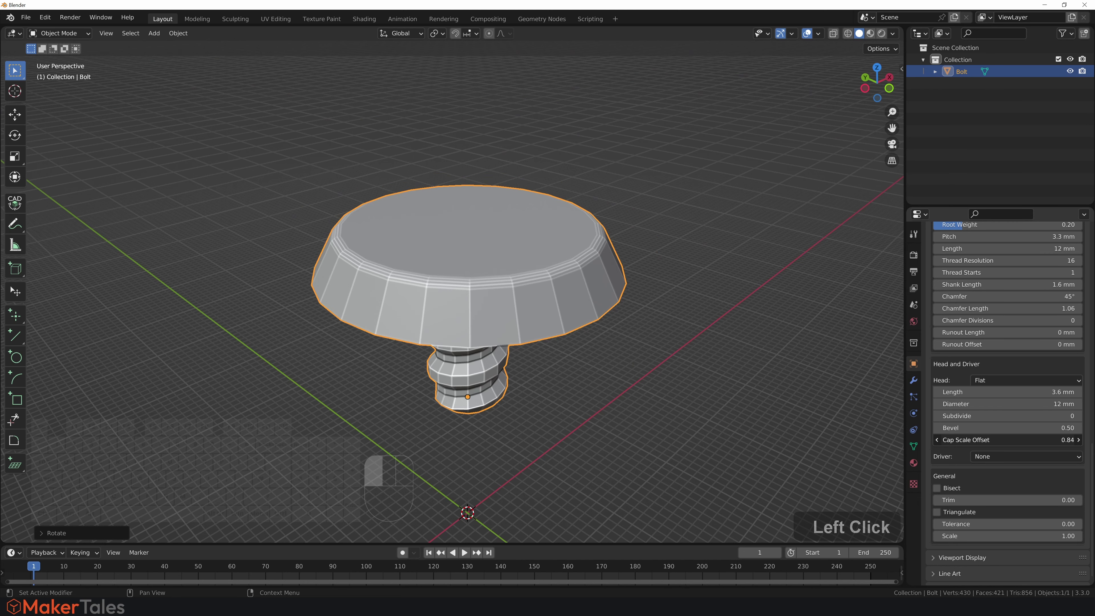
left_click_drag(1031, 440, 1033, 440)
left_click_drag(1026, 403, 986, 430)
left_click_drag(1003, 439, 1053, 439)
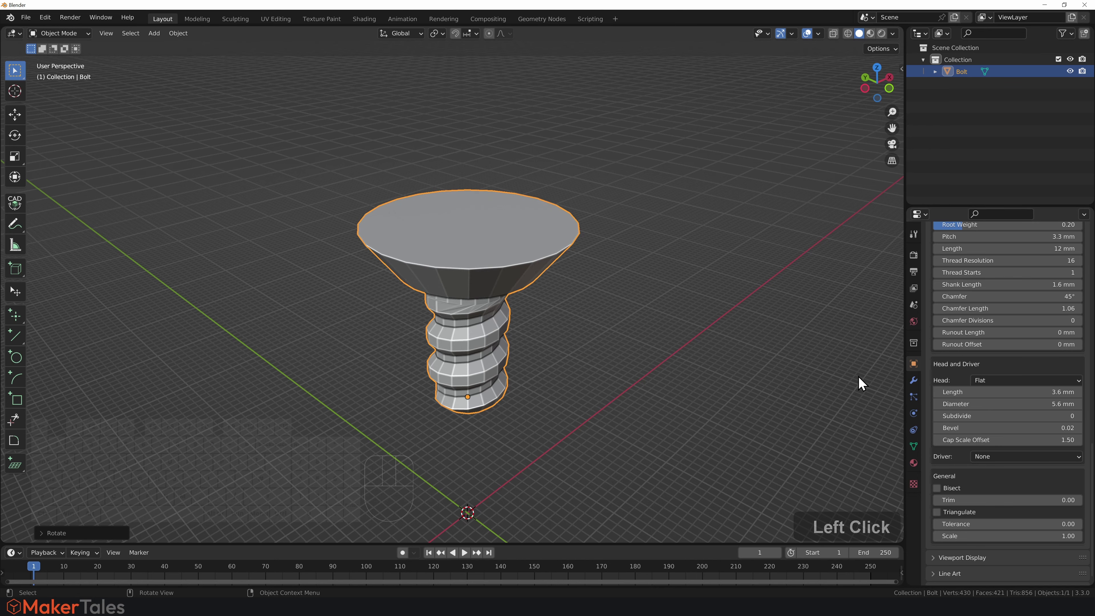
Place the 3D cursor on the top face of the bolt's flat head
mouse_move(592, 280)
middle_mouse_down()
mouse_move(572, 269)
mouse_move(576, 237)
mouse_move(577, 290)
middle_mouse_up()
scroll(542, 218, "down", 2)
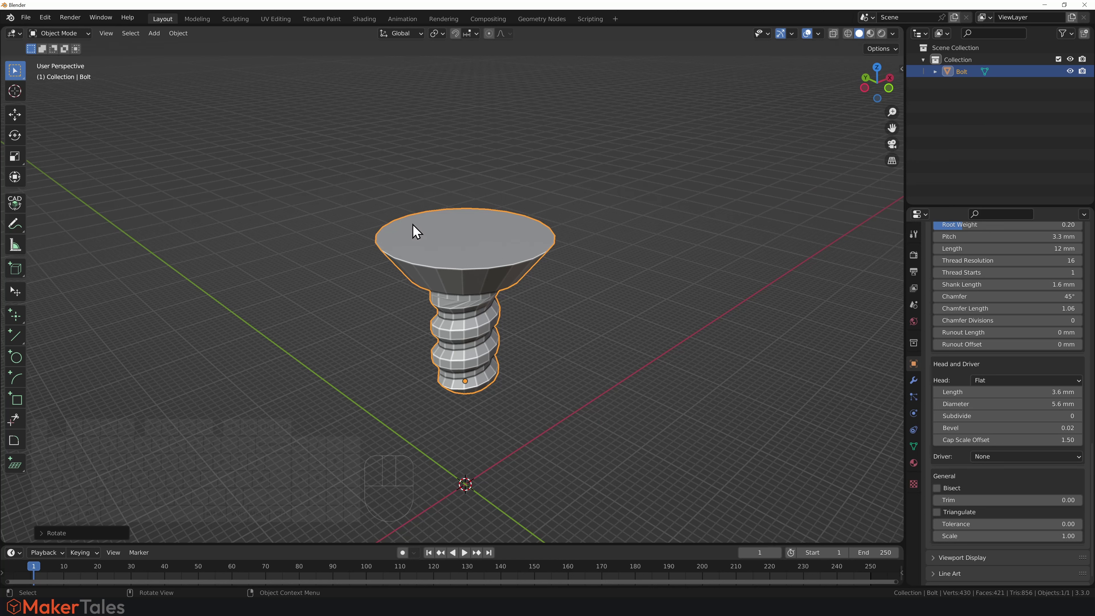
key("shift")
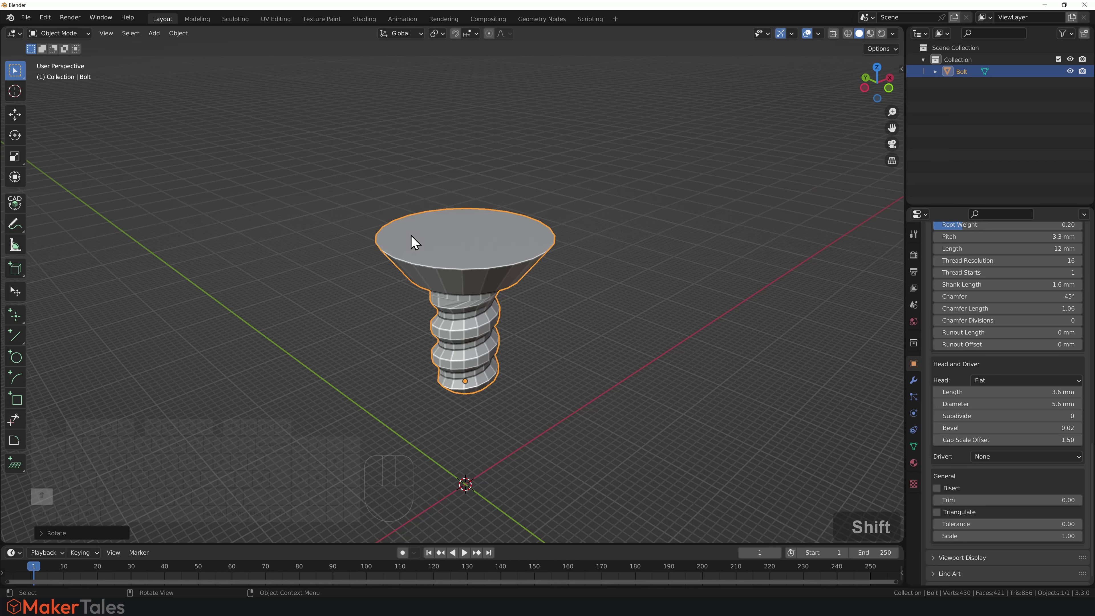
right_click(412, 231, "shift")
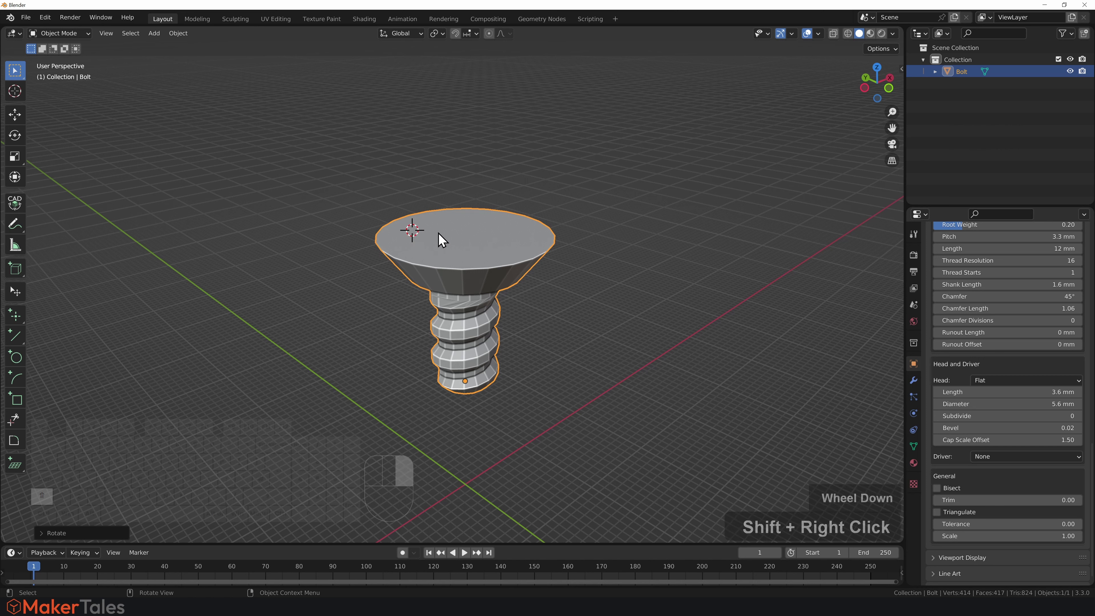
key("shift")
Add a Threaded Rod fastener at the 3D cursor to review its settings, and delete it
key("shift+a")
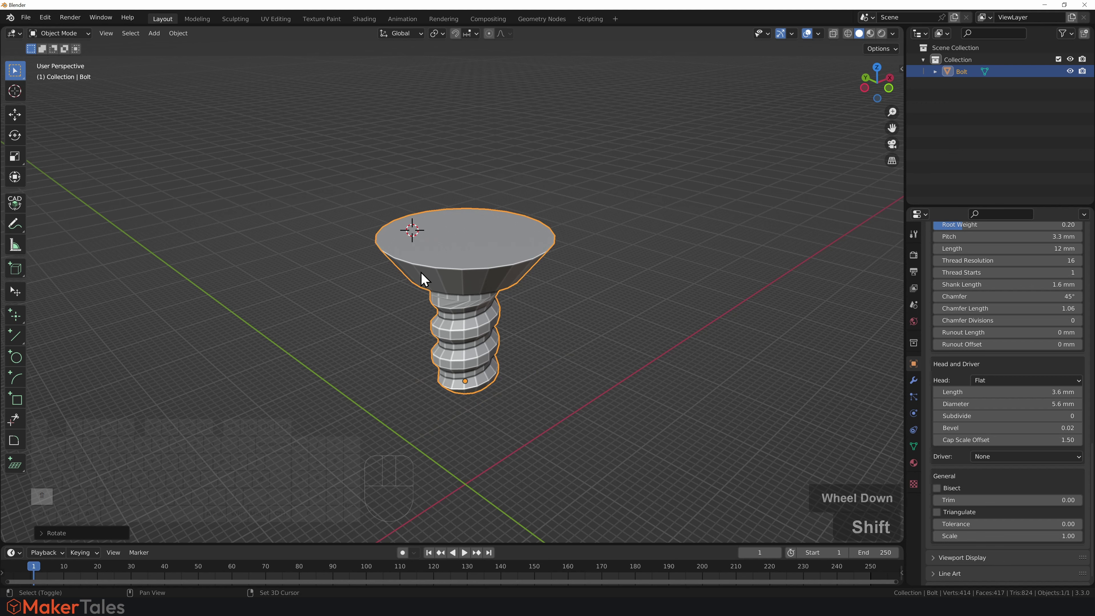
key("shift+a")
mouse_move(436, 272)
mouse_move(491, 563)
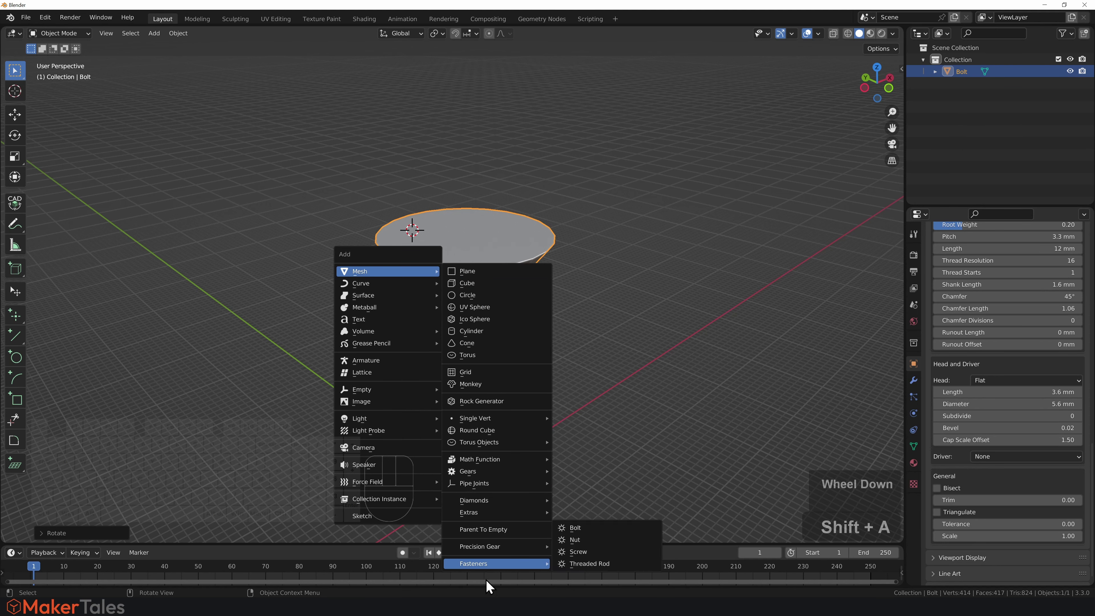
left_click(594, 562)
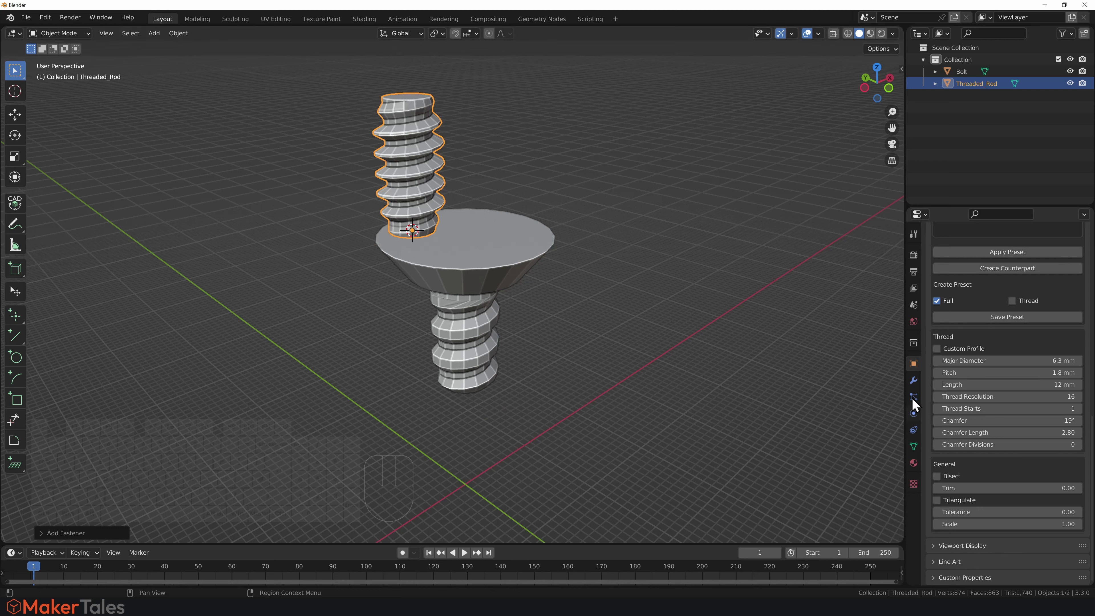
scroll(982, 388, "down", 1)
scroll(990, 426, "up", 2)
scroll(989, 425, "up", 1)
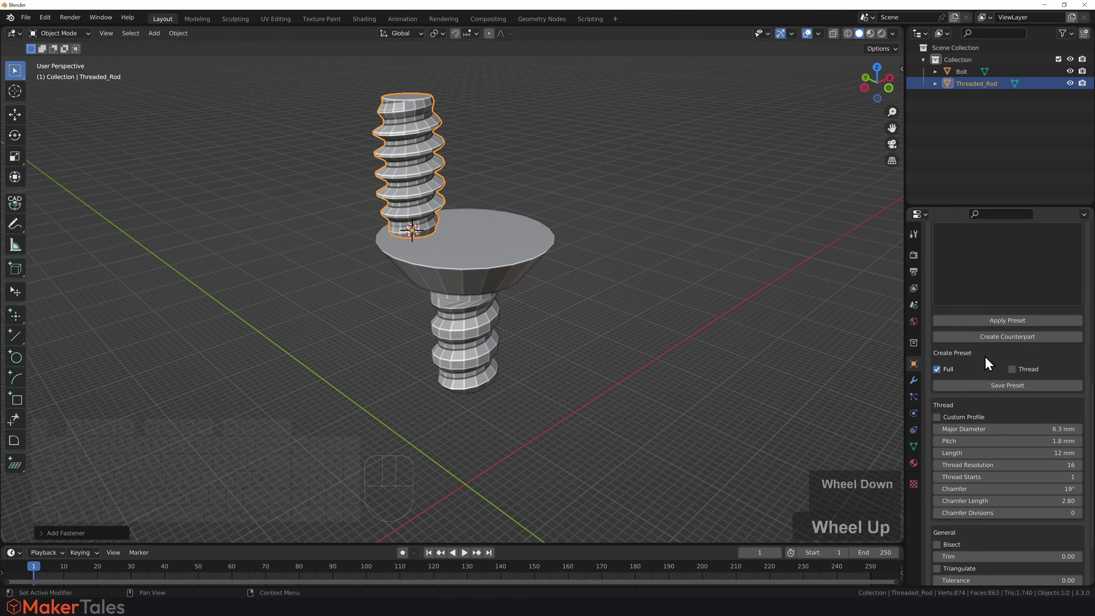
left_click(509, 130)
key("Delete")
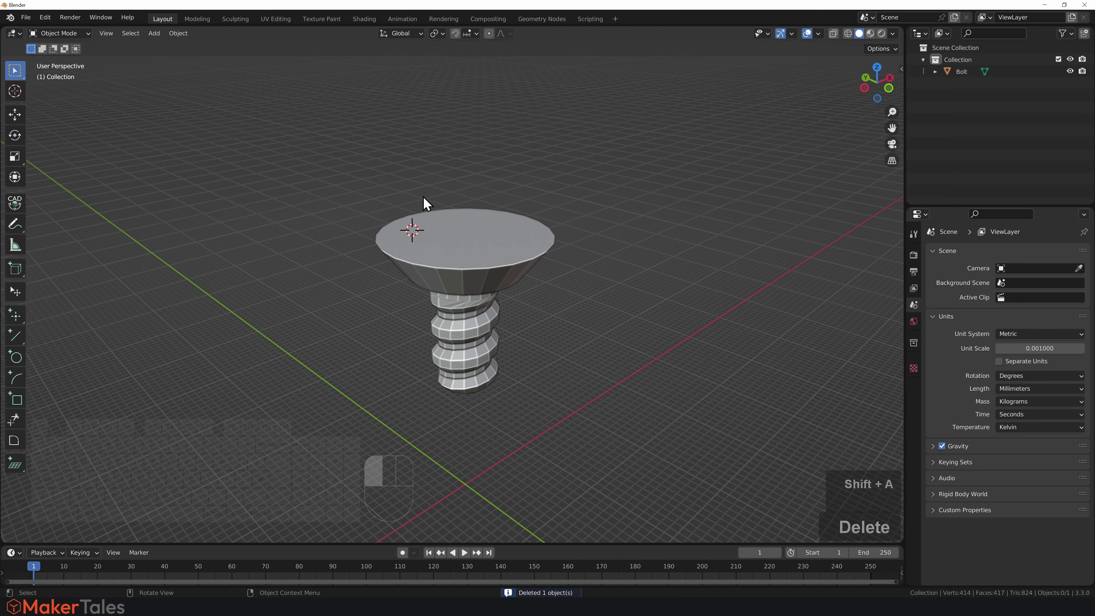
Add a Screw fastener at the 3D cursor and keep it selected
key("shift+a")
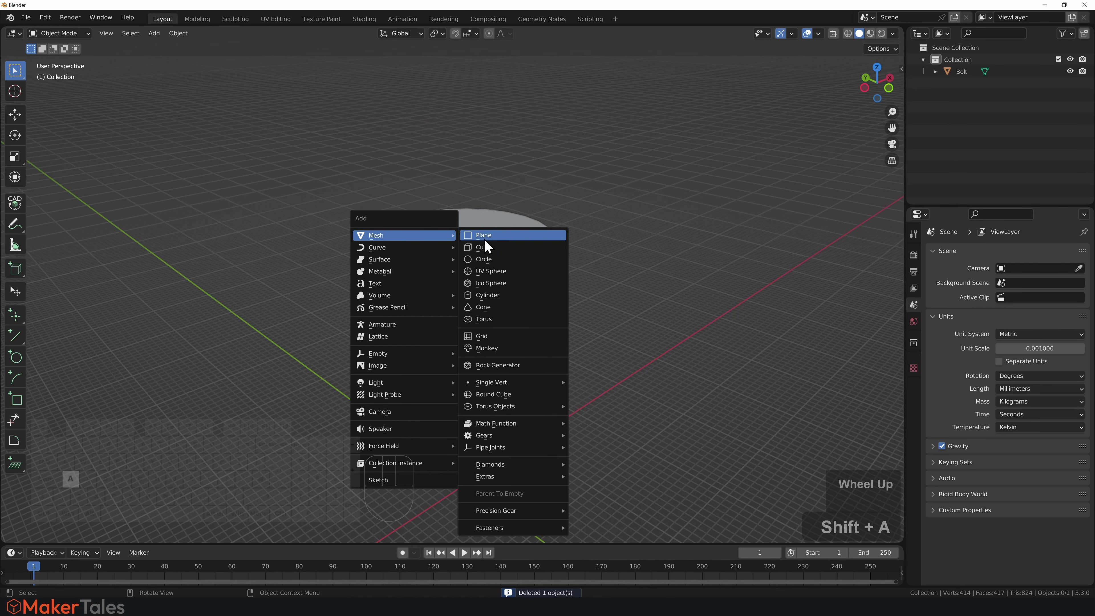
mouse_move(520, 515)
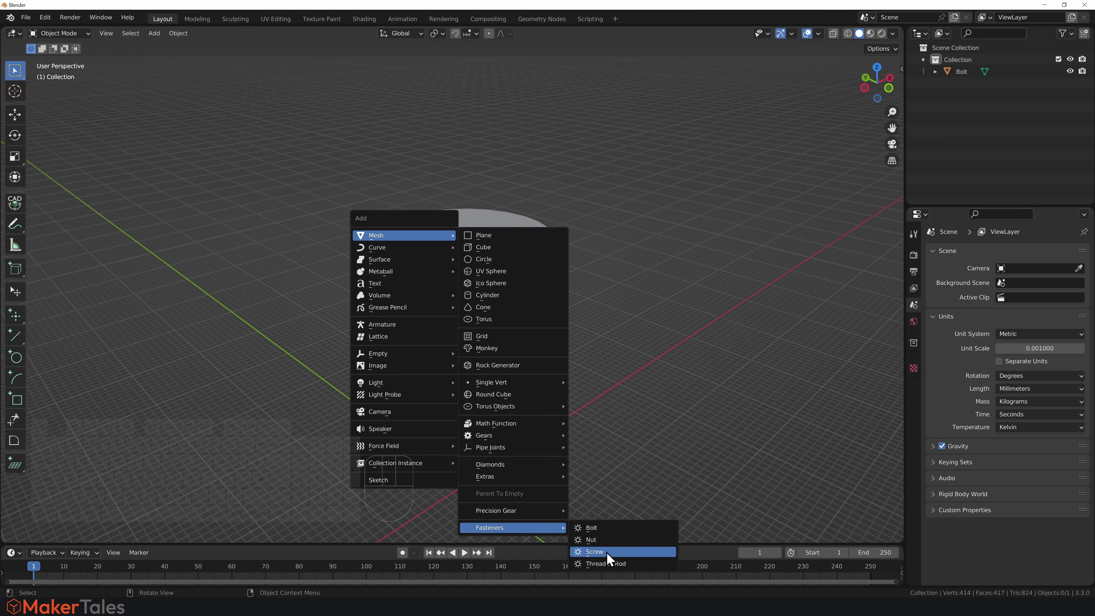
left_click(607, 552)
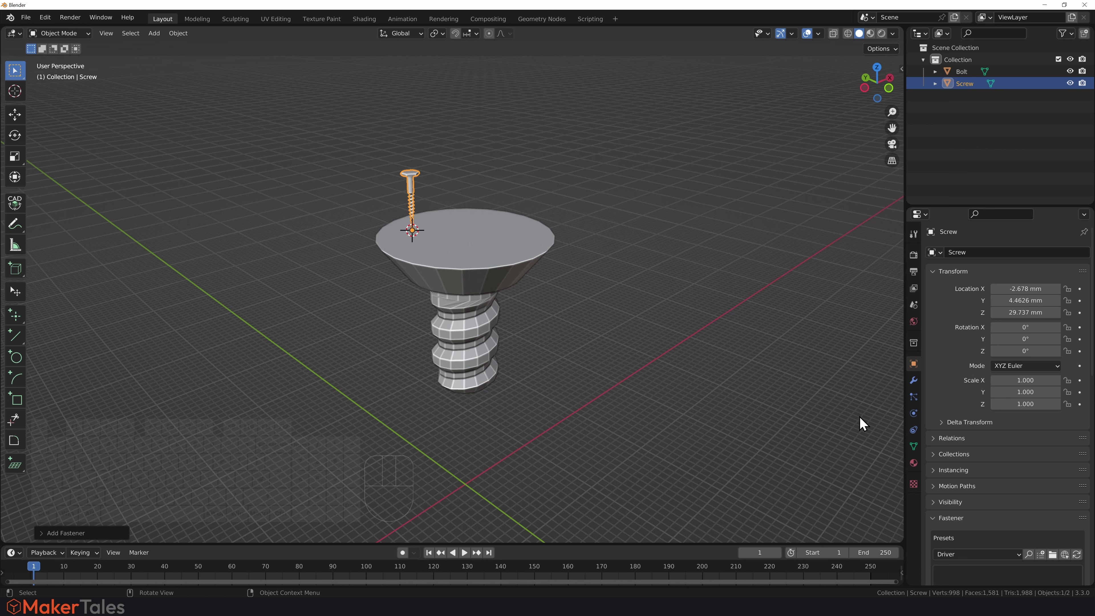
left_click(625, 218)
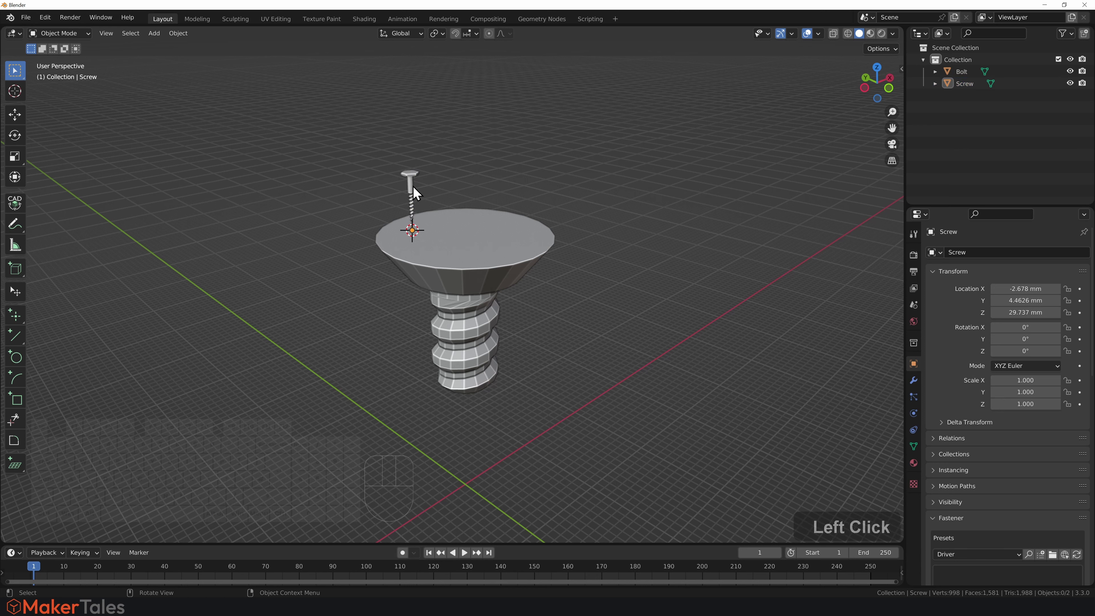
left_click(412, 188)
Set the screw thread's major diameter to 4.4 mm, pitch to 1.2 mm and length to 17 mm
scroll(939, 418, "down", 15)
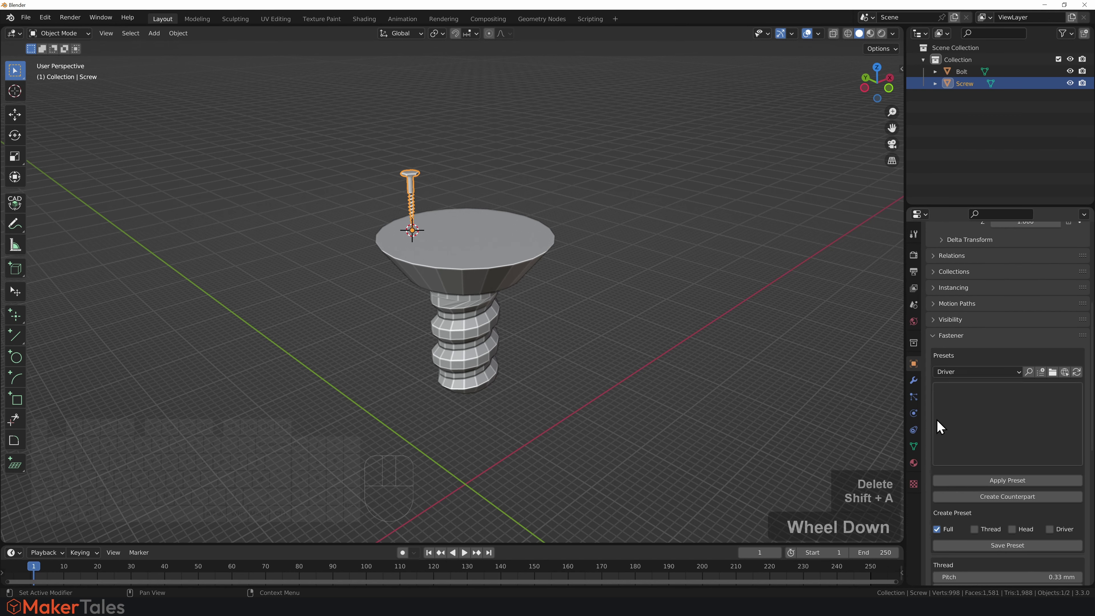
scroll(926, 430, "down", 2)
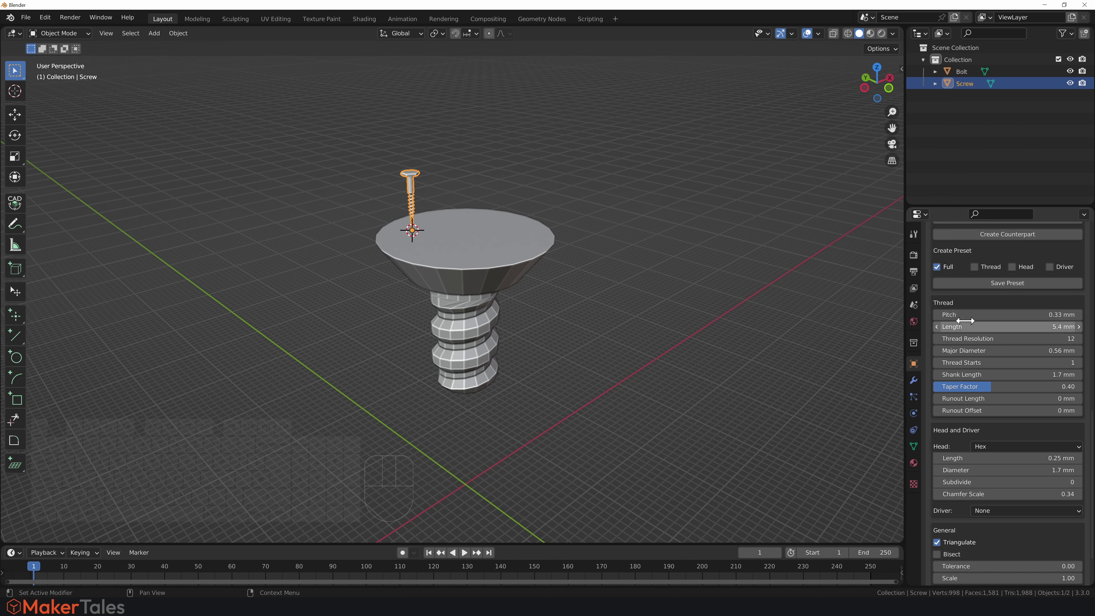
left_click_drag(975, 350, 1083, 350)
left_click_drag(976, 314, 1000, 315)
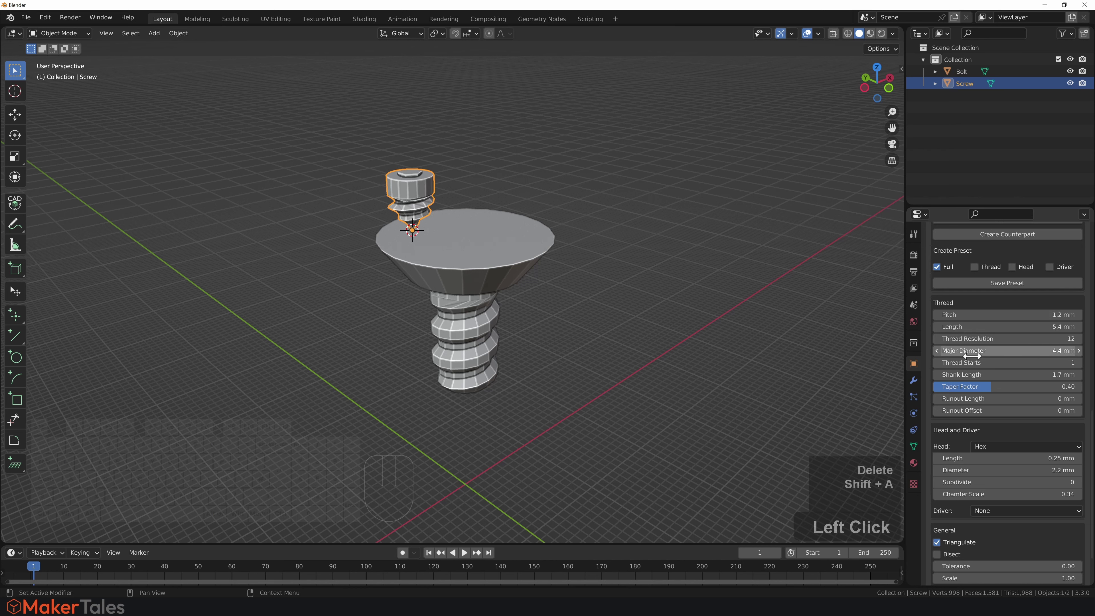
left_click_drag(970, 327, 1038, 326)
middle_click_drag(480, 183, 513, 341, "shift")
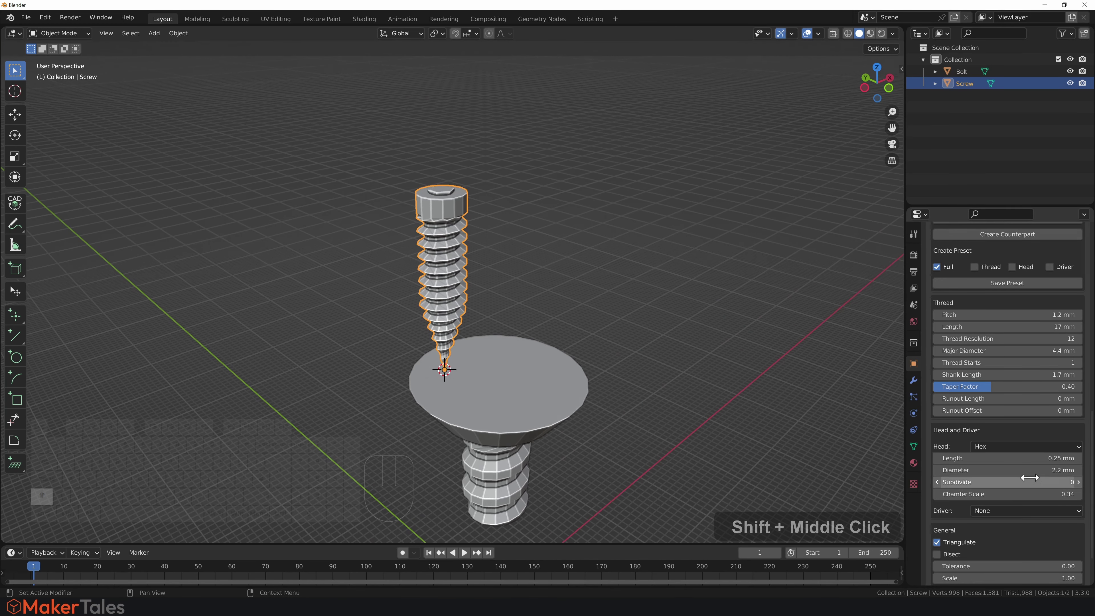
Give the screw a Flat head with 0.00 bevel, 1.63 cap scale offset, 2.6 mm length and 2.7 mm diameter
left_click(1008, 446)
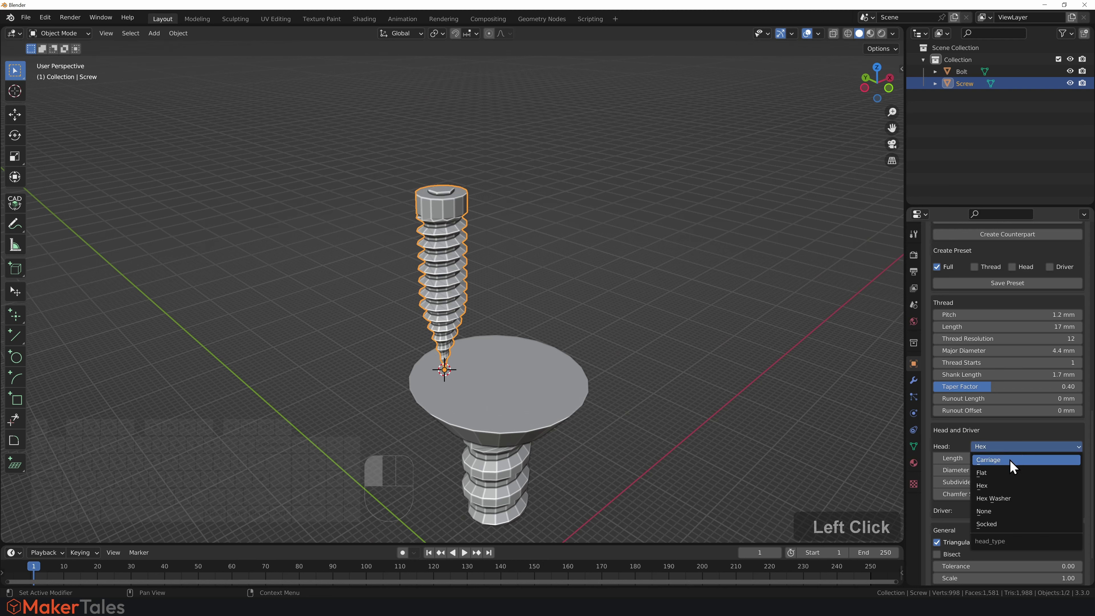
left_click(1003, 473)
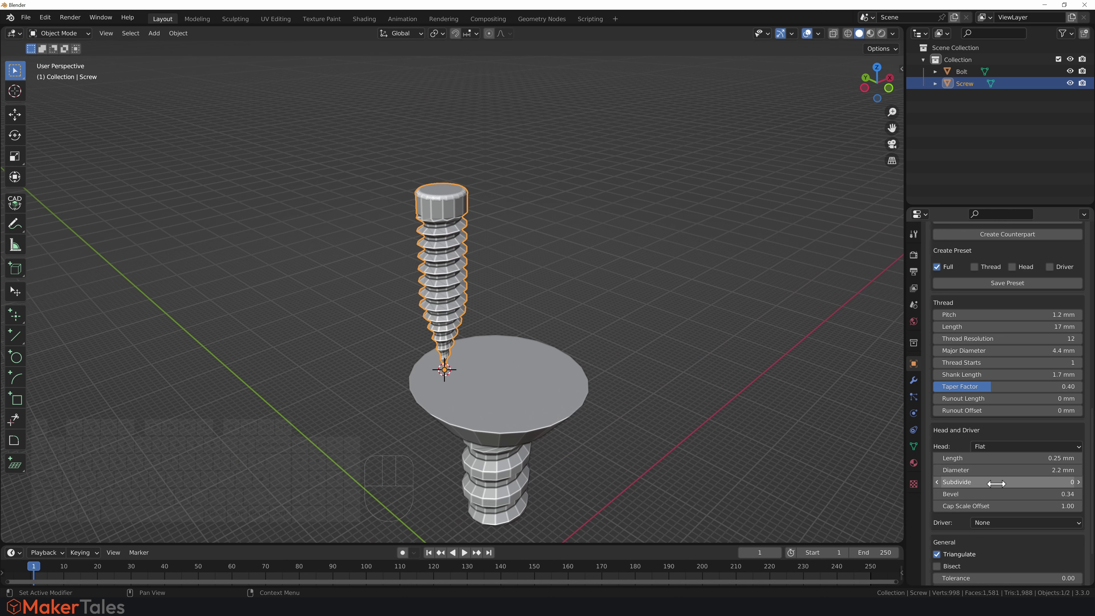
left_click_drag(1000, 484, 1004, 506)
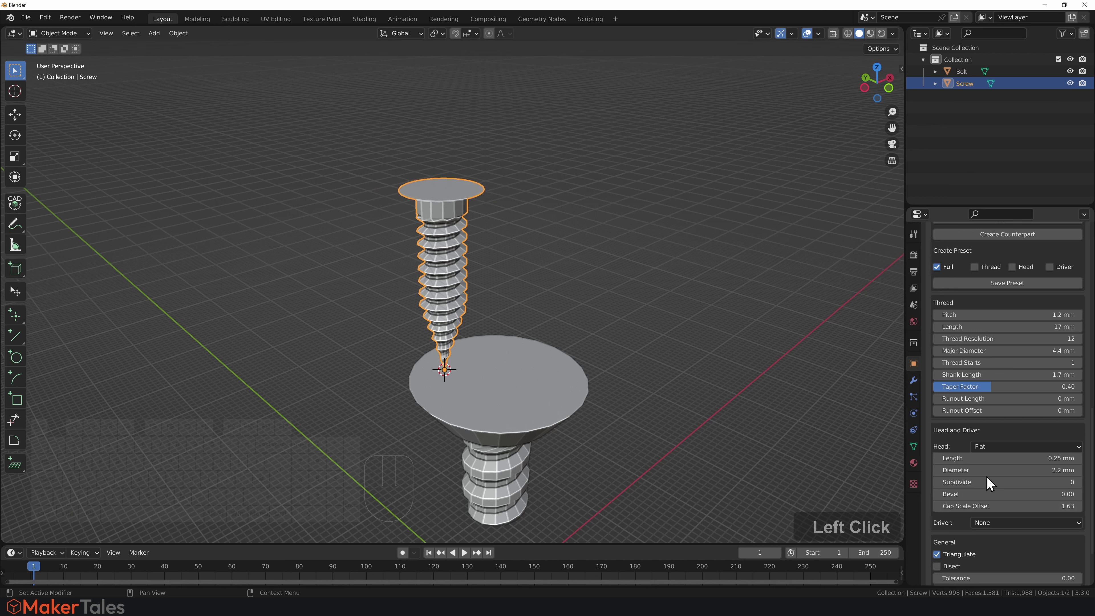
mouse_move(986, 458)
left_mouse_down()
mouse_move(1038, 458)
mouse_move(989, 469)
mouse_move(1000, 469)
left_mouse_up()
Set the screw head's driver type to Cross and bring the recess into close view
scroll(946, 467, "down", 4)
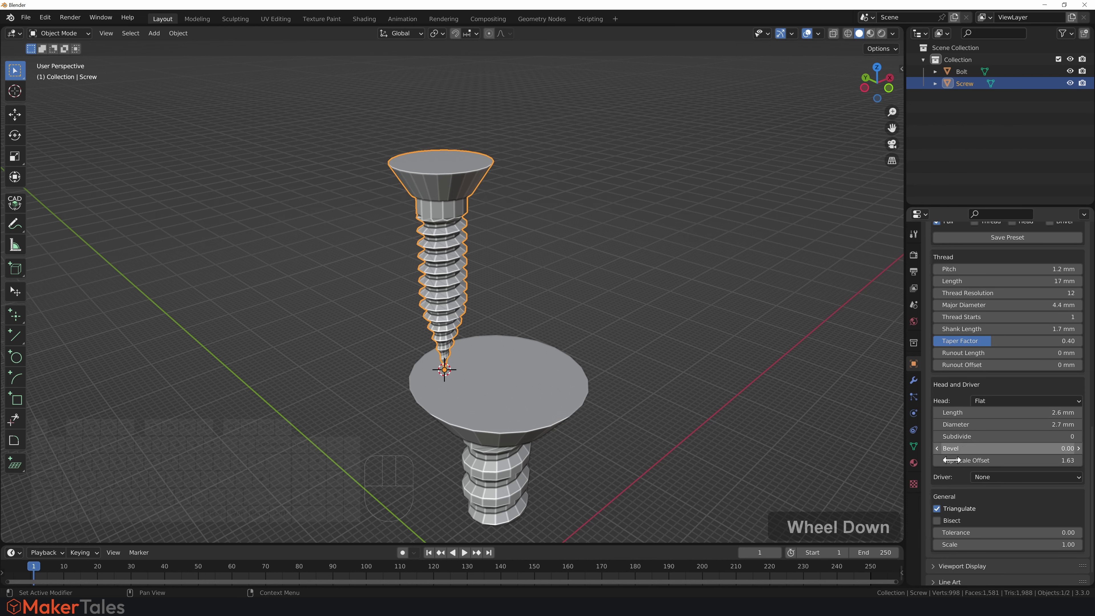
left_click(1005, 457)
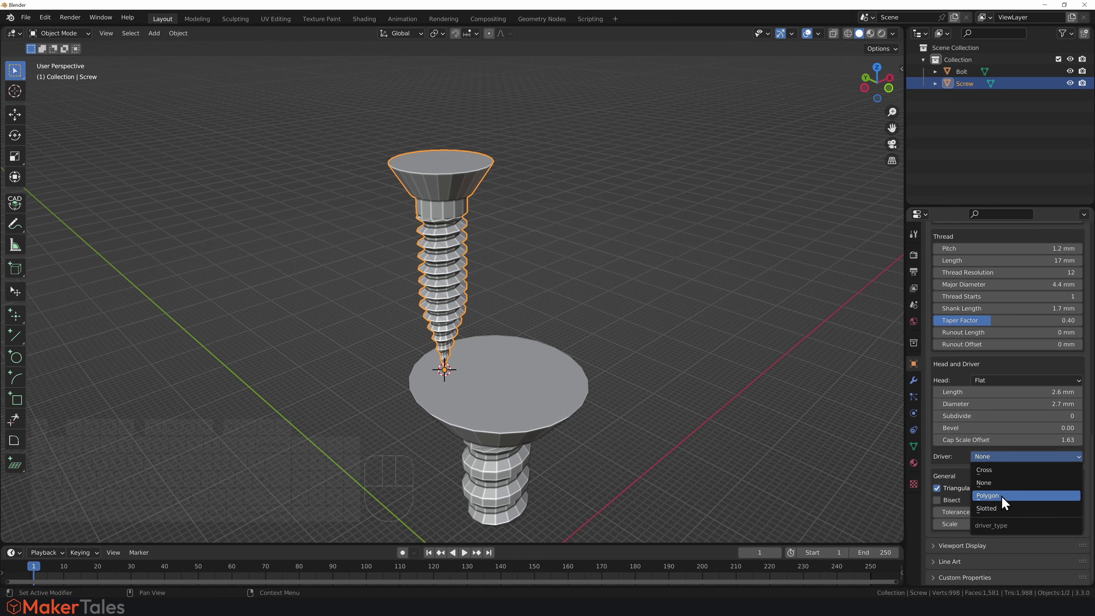
left_click(998, 469)
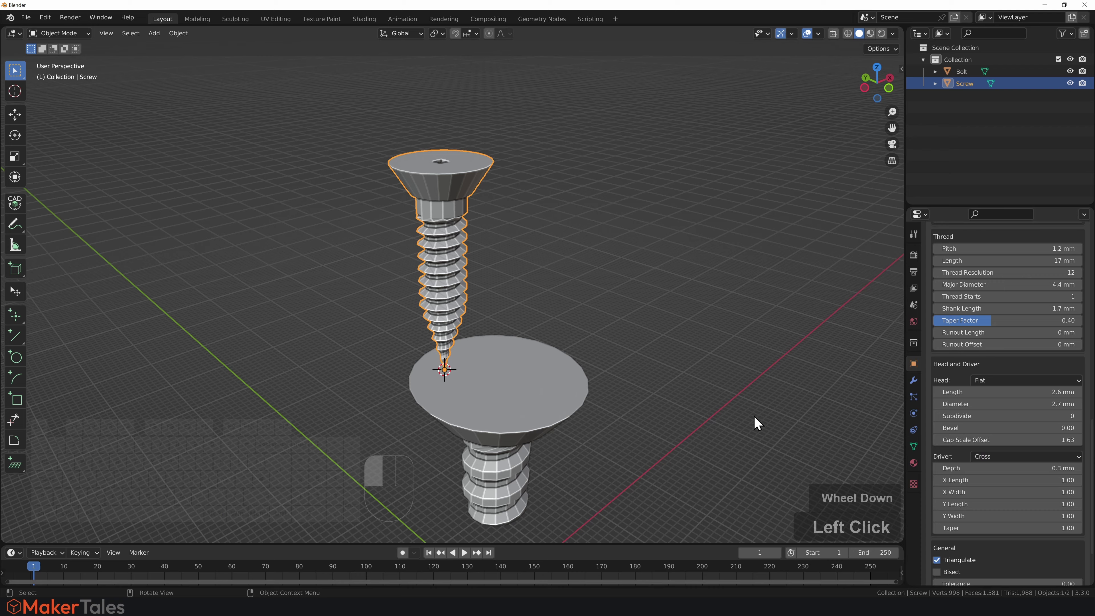
scroll(496, 127, "up", 4)
middle_click_drag(492, 150, 520, 296, "shift")
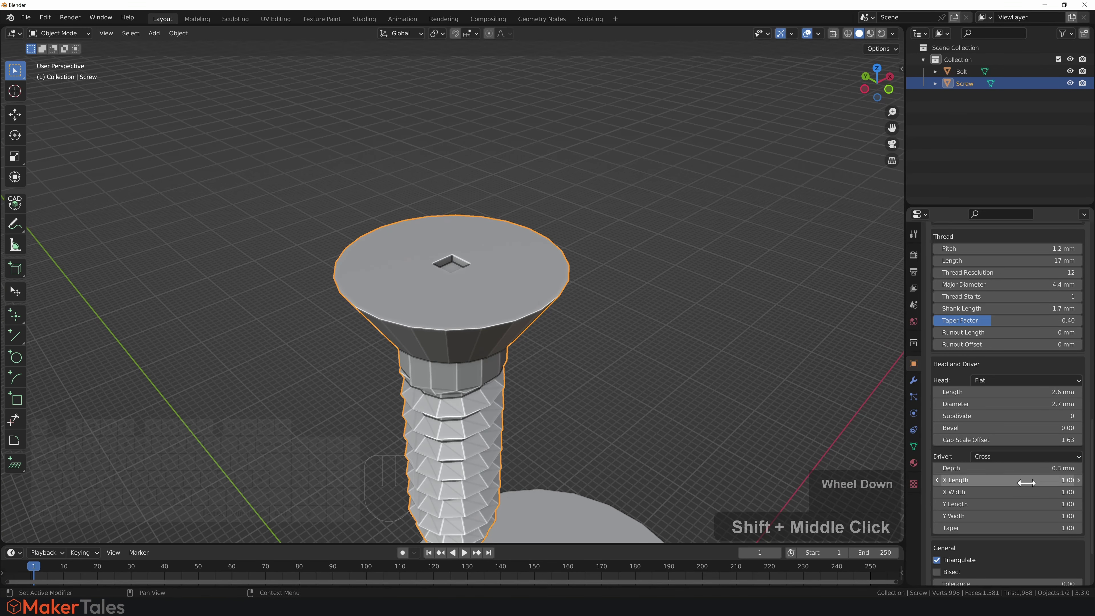
Set the screw's cross recess to an X length of 4.78, a Y length of 4.33 and a depth of 1.7 mm
left_click_drag(1026, 480, 1082, 480)
mouse_move(1026, 504)
left_mouse_down()
mouse_move(1065, 504)
mouse_move(1047, 504)
left_mouse_up()
left_click_drag(1026, 468, 996, 468)
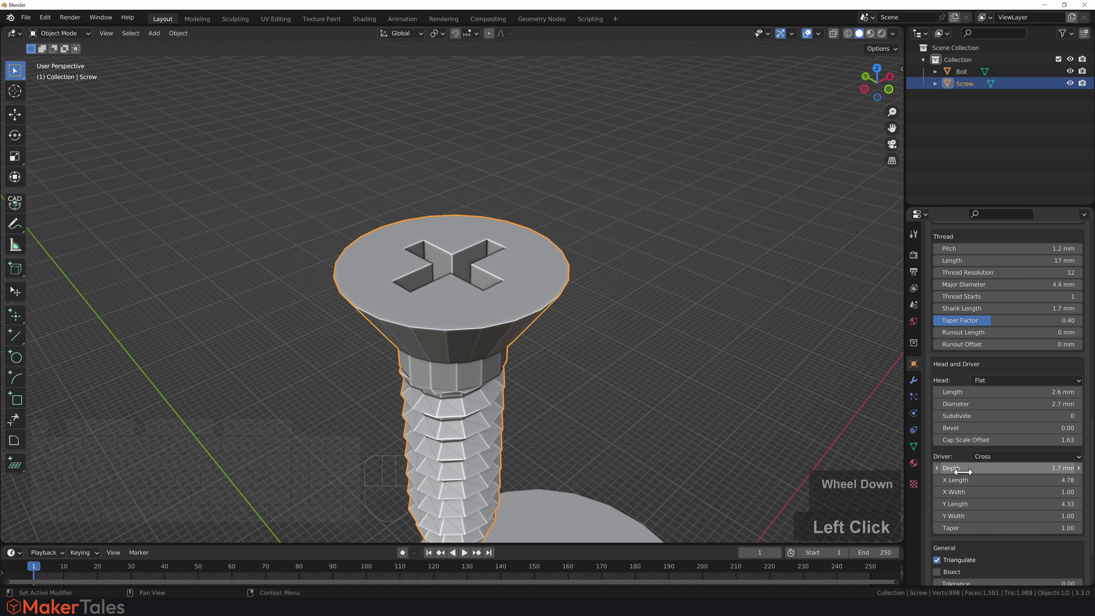
Set the taper of the screw's cross recess to 0.46 and check the whole screw
mouse_move(980, 526)
left_mouse_down()
mouse_move(1004, 527)
mouse_move(970, 527)
left_mouse_up()
scroll(717, 316, "down", 2)
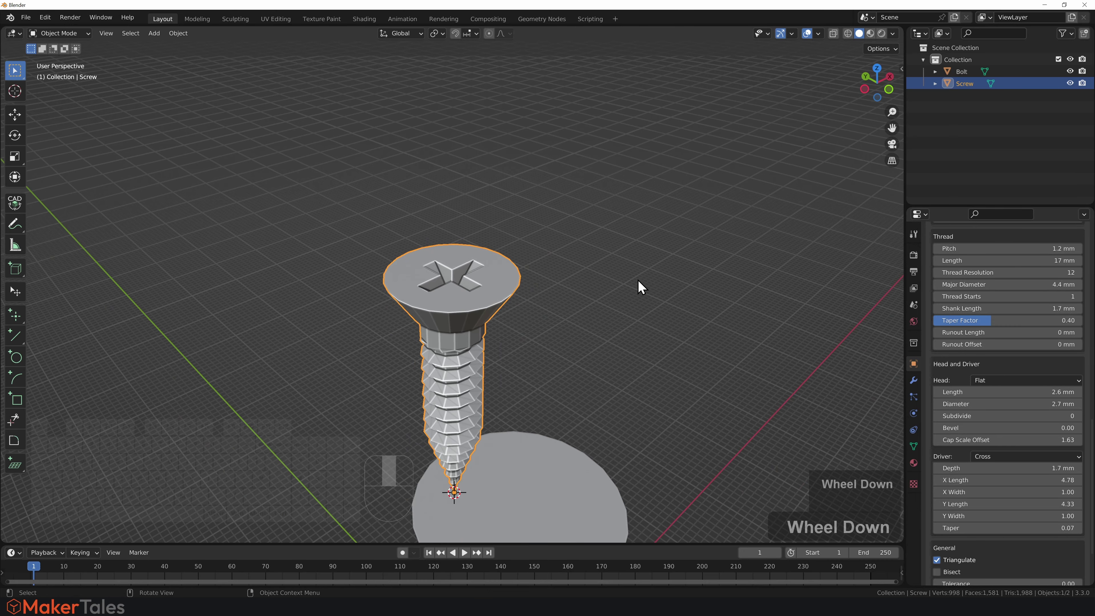
middle_click_drag(640, 288, 643, 364)
scroll(642, 366, "up", 5)
left_click_drag(970, 528, 1004, 527)
middle_click_drag(616, 357, 623, 265)
scroll(474, 368, "down", 2)
middle_click_drag(472, 365, 528, 313, "shift")
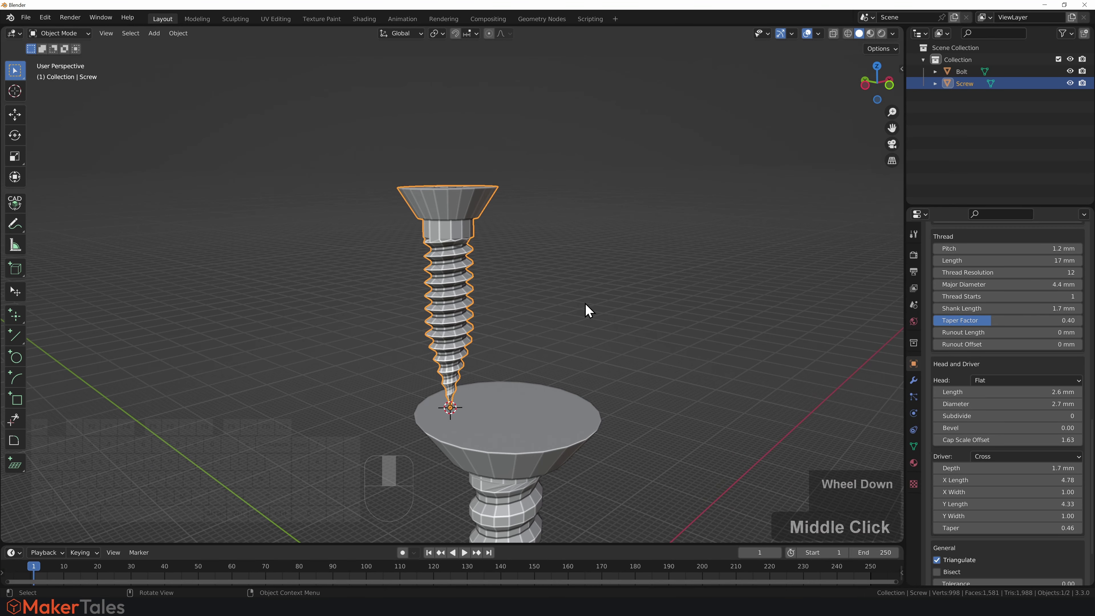
Try to save the complete screw as a full fastener preset
scroll(1006, 372, "up", 15)
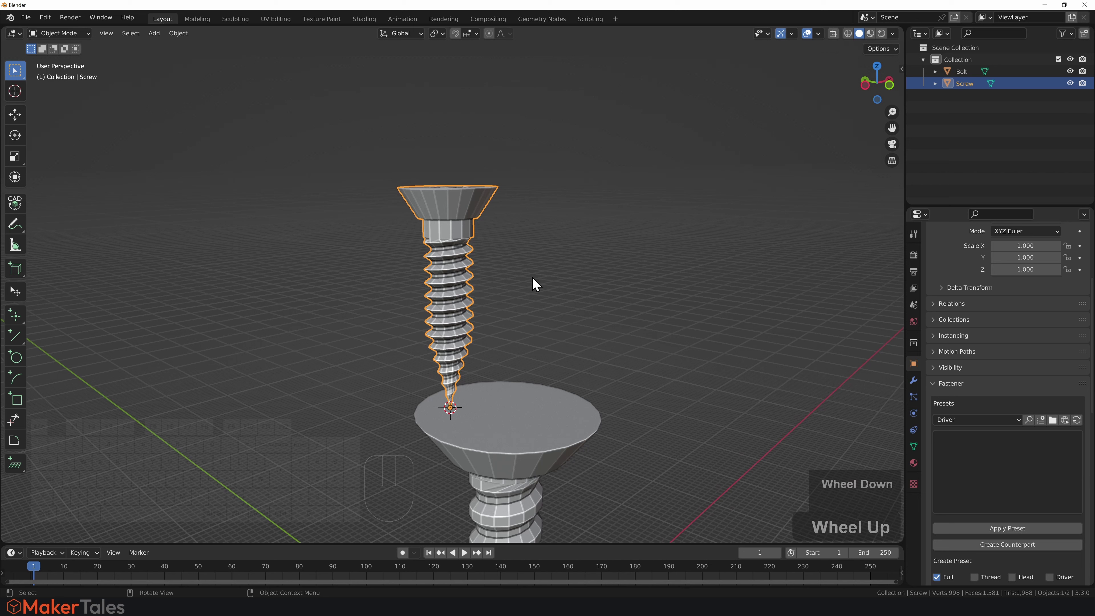
left_click(539, 297)
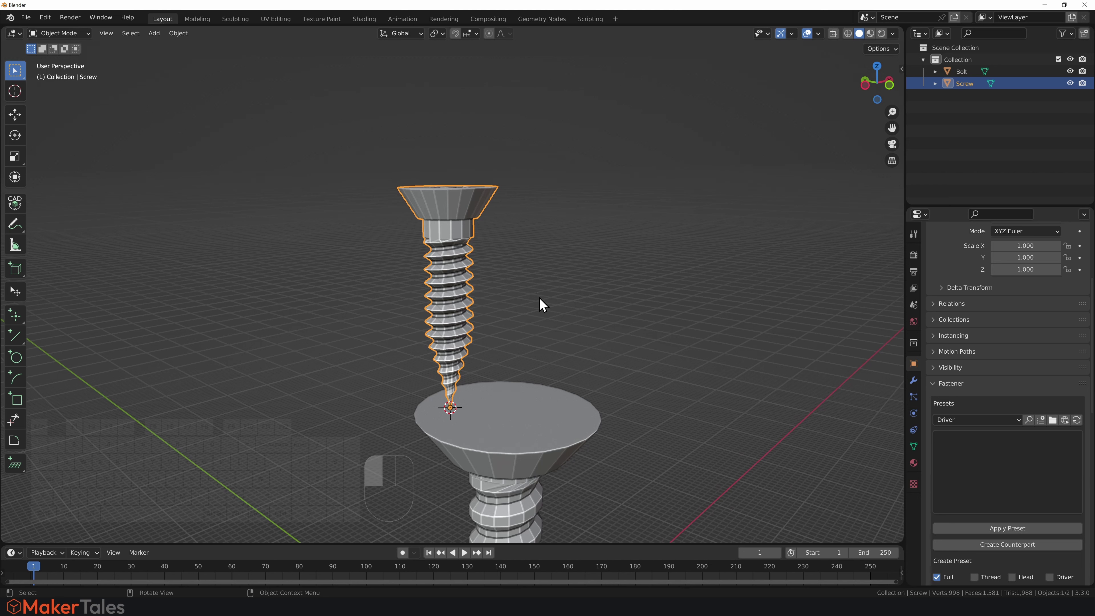
left_click(458, 297)
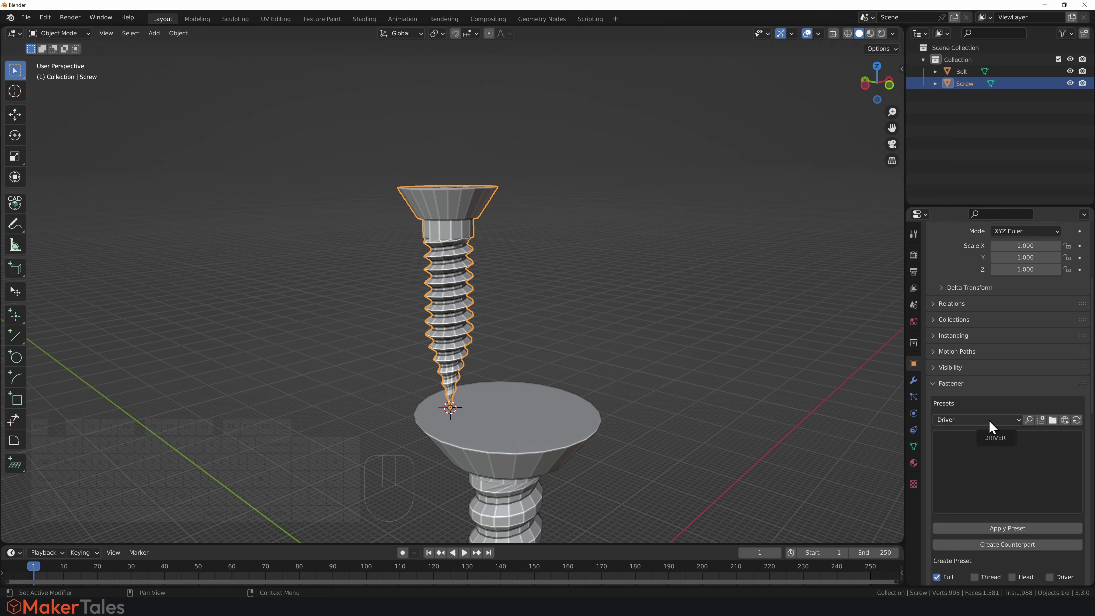
scroll(979, 453, "down", 8)
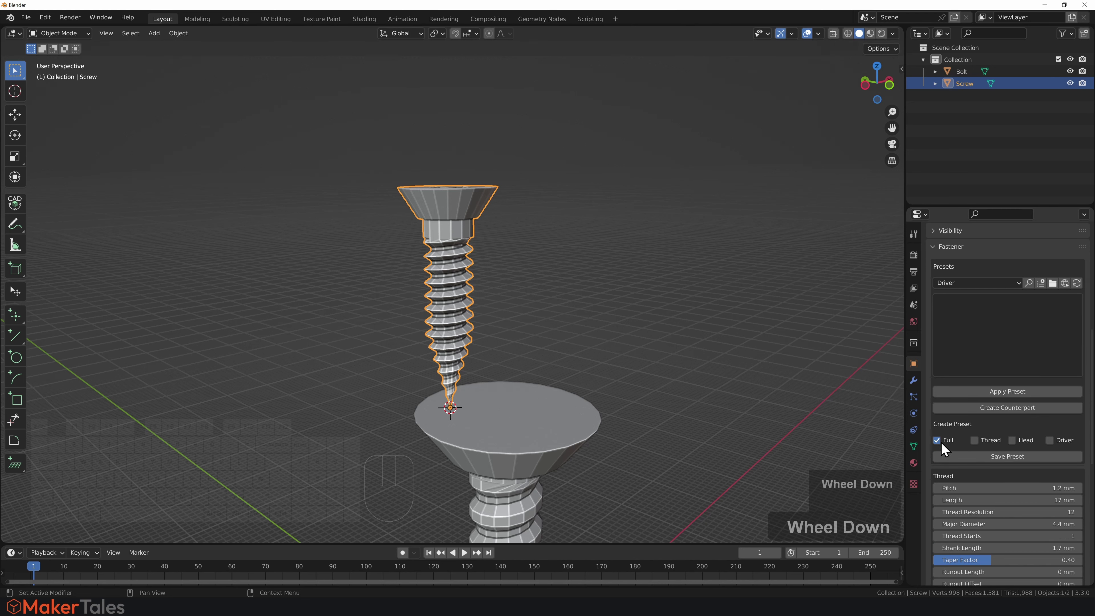
left_click(975, 457)
left_click(977, 475)
key("Escape")
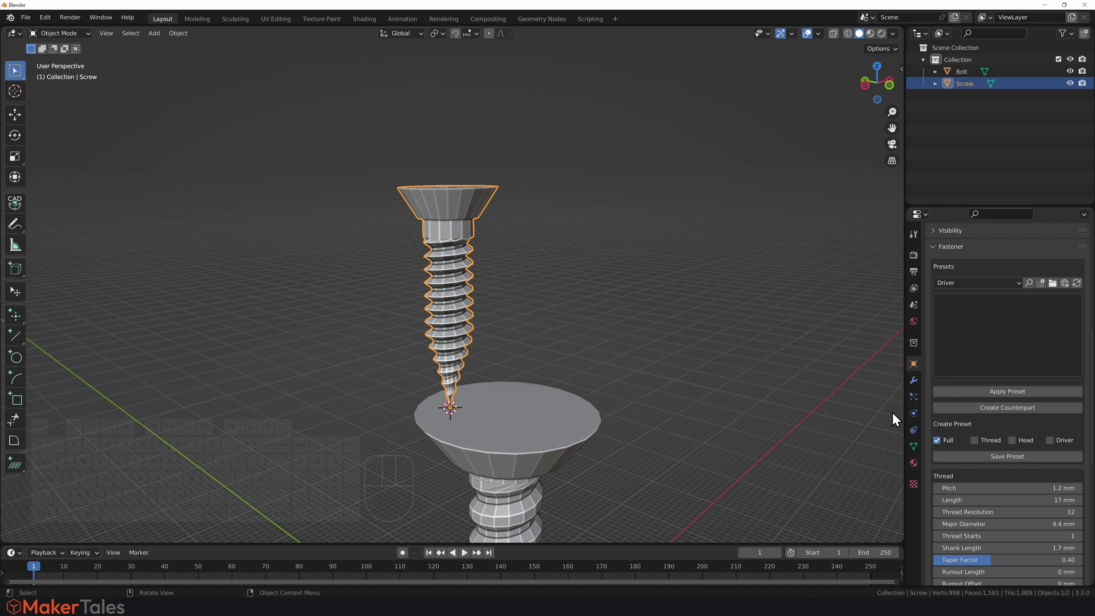
left_click(975, 440)
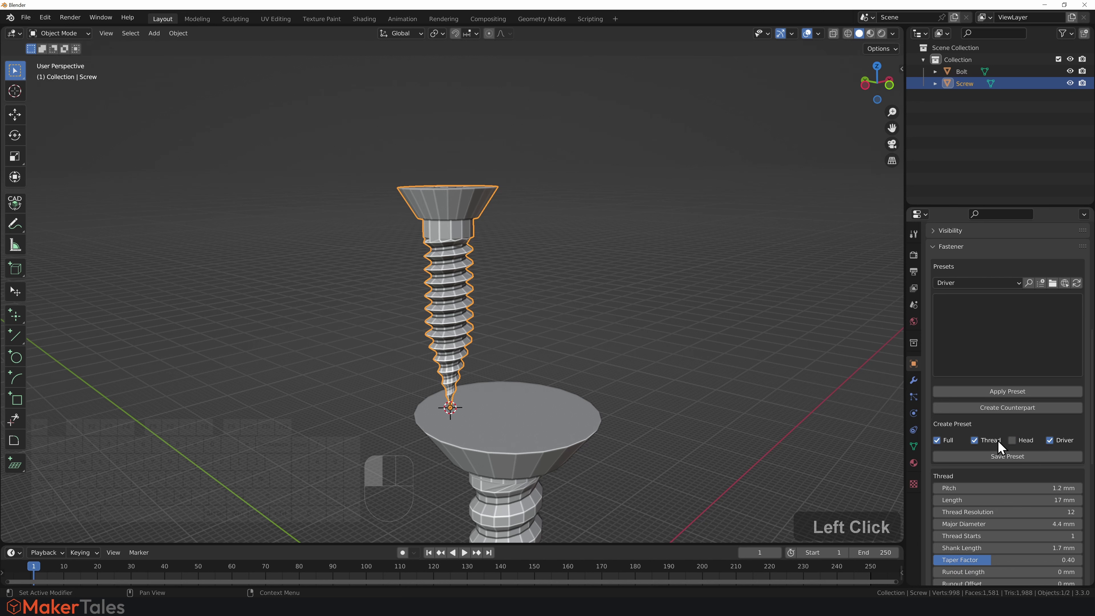
left_click(965, 284)
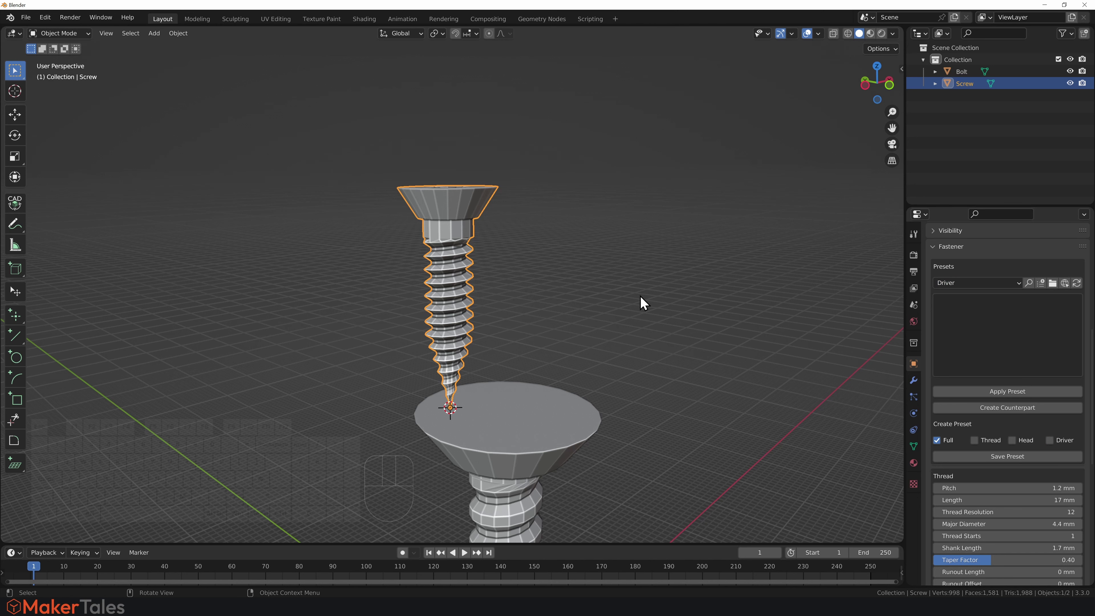
left_click(598, 315)
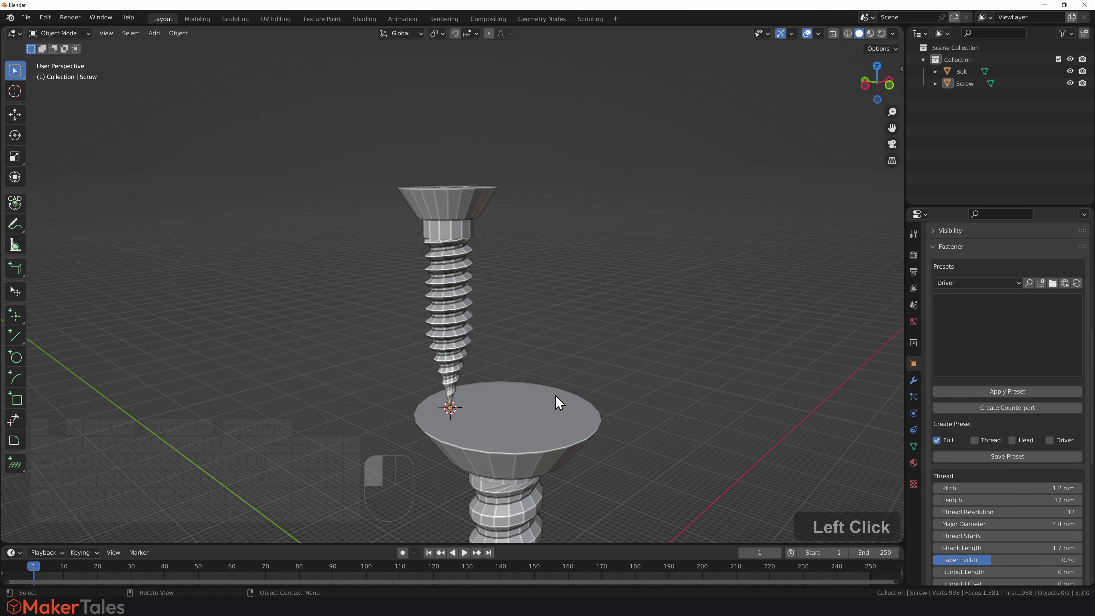
Select the flat-head bolt and start a partial preset that contains only its thread
left_click(517, 462)
middle_click_drag(516, 463, 494, 299, "shift")
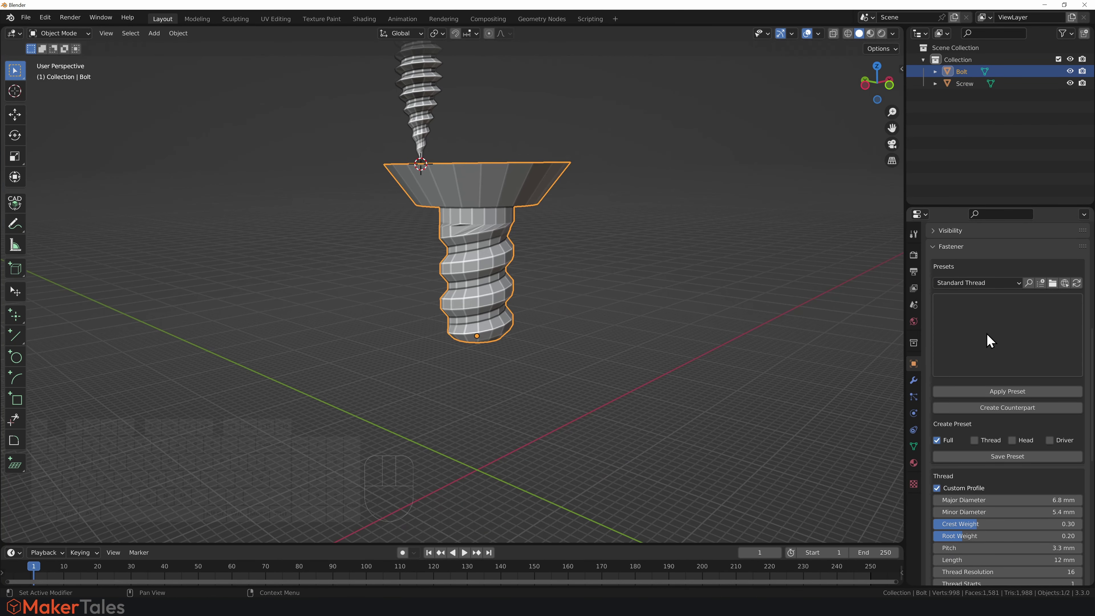
left_click(974, 440)
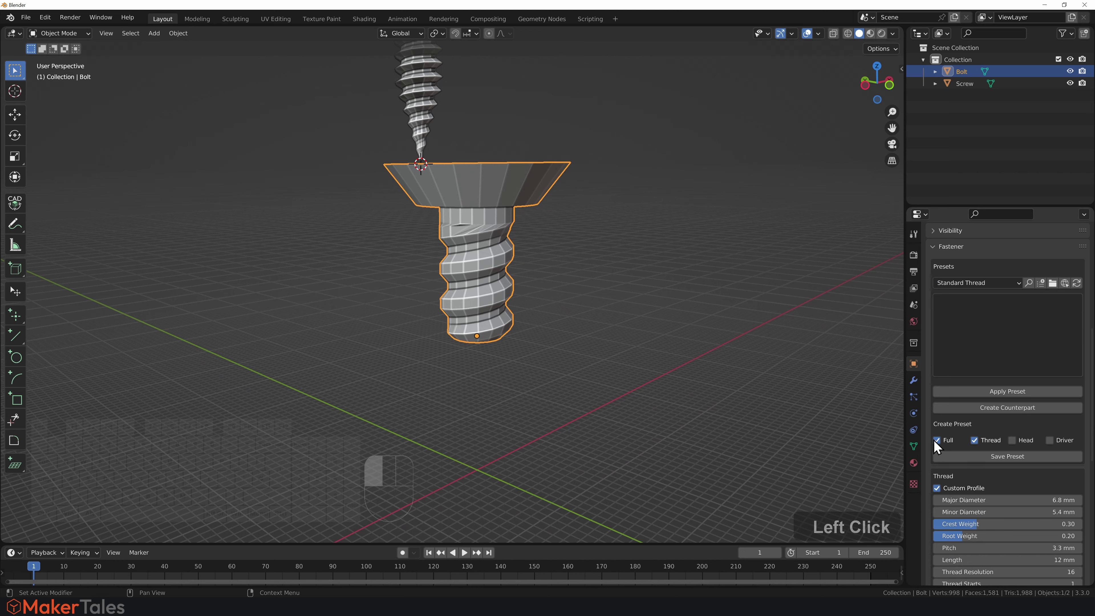
left_click(969, 457)
Name the thread preset Test Thread Video and save it
left_click(988, 474)
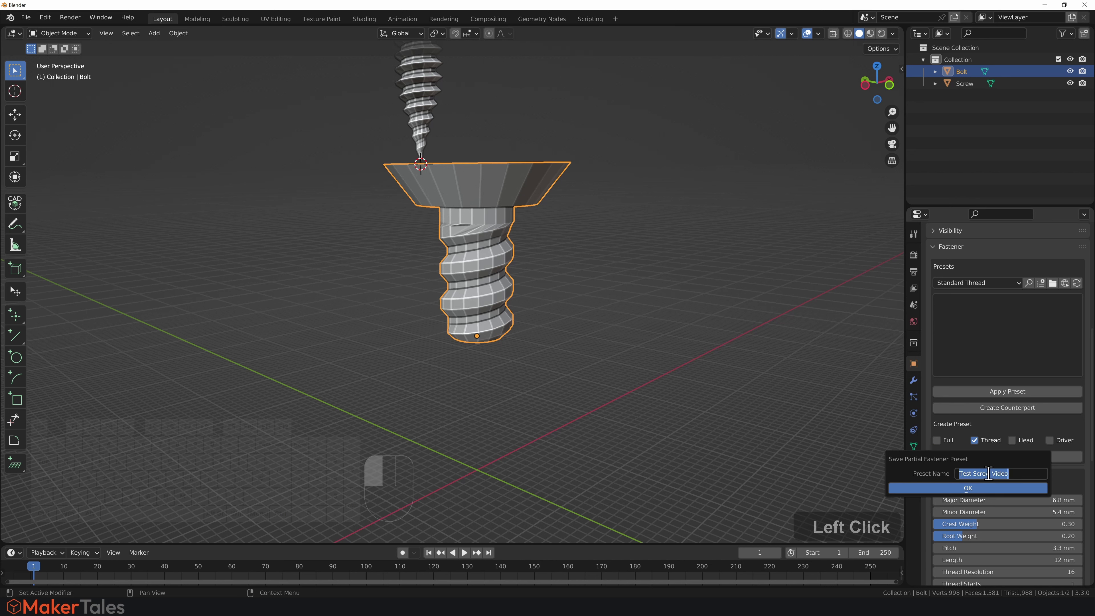
left_click_drag(972, 473, 983, 473)
left_click(986, 473)
key("BackSpace")
key("Right")
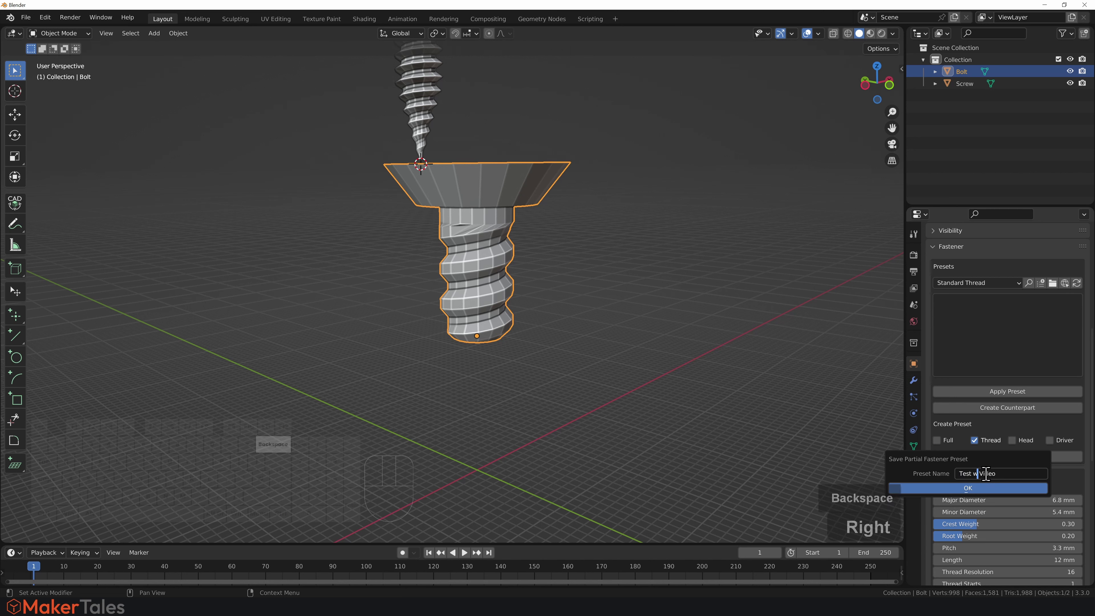
key("BackSpace")
type("Thread")
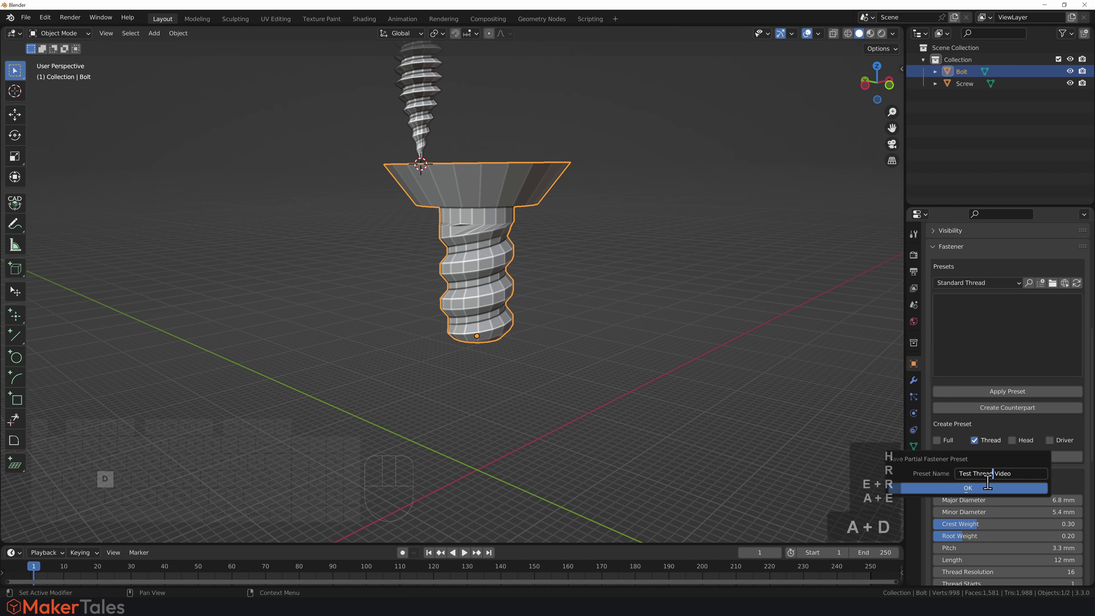
left_click(986, 489)
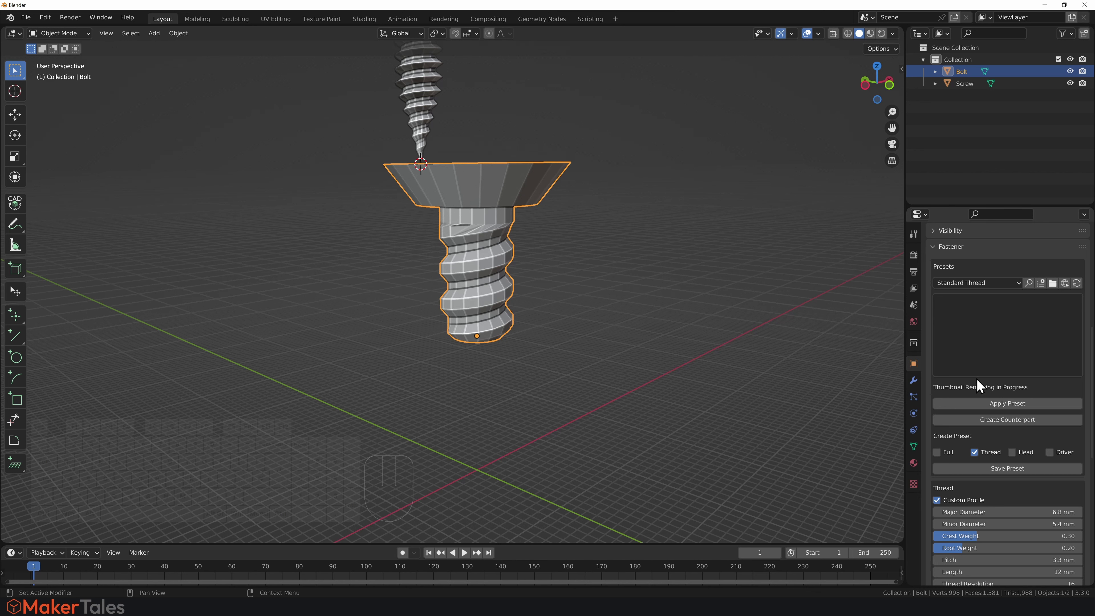
Generate the fastener preset thumbnails and view the preset categories and the Standard Thread gallery
left_click(1076, 283)
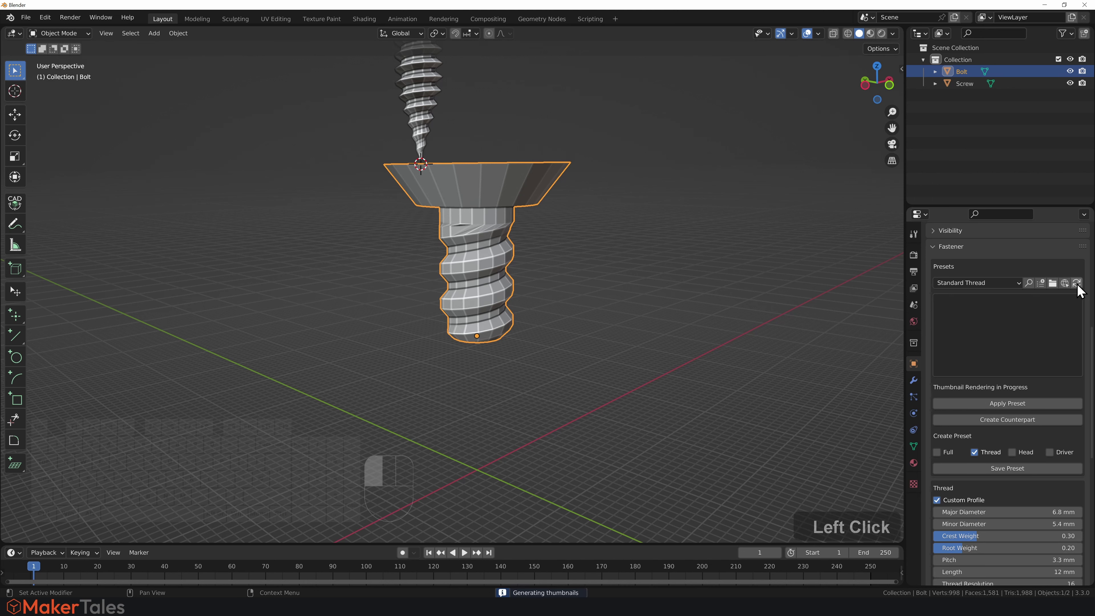
left_click(982, 285)
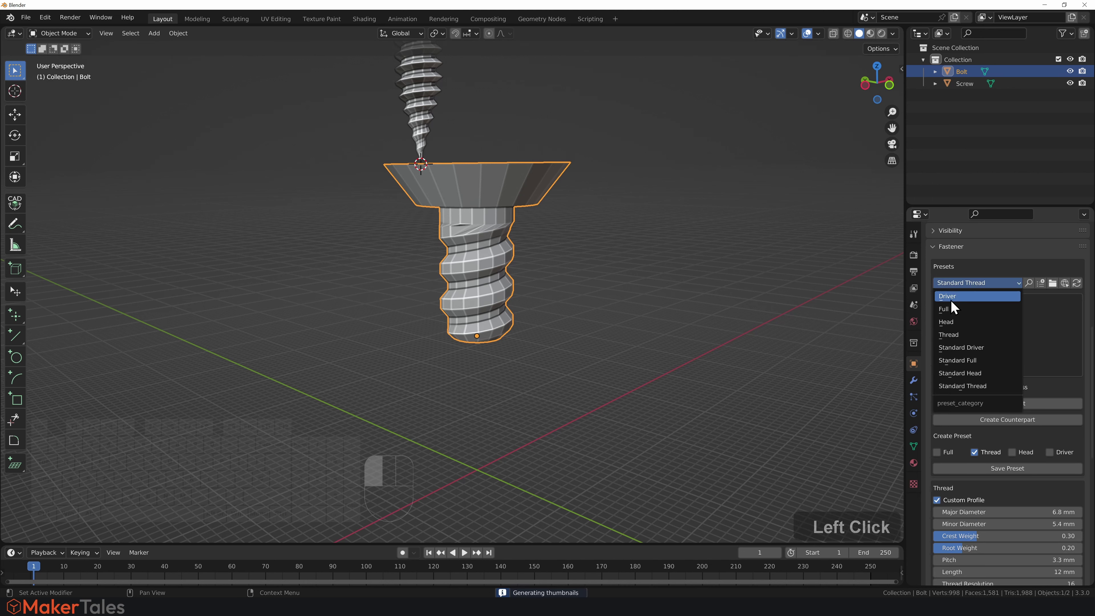
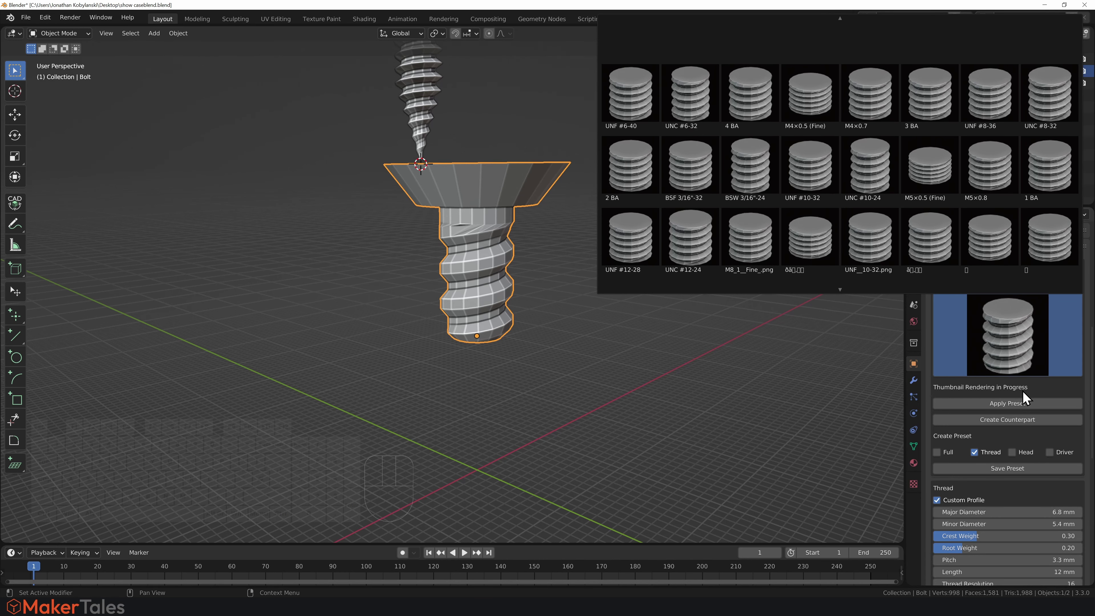
left_click(1033, 367)
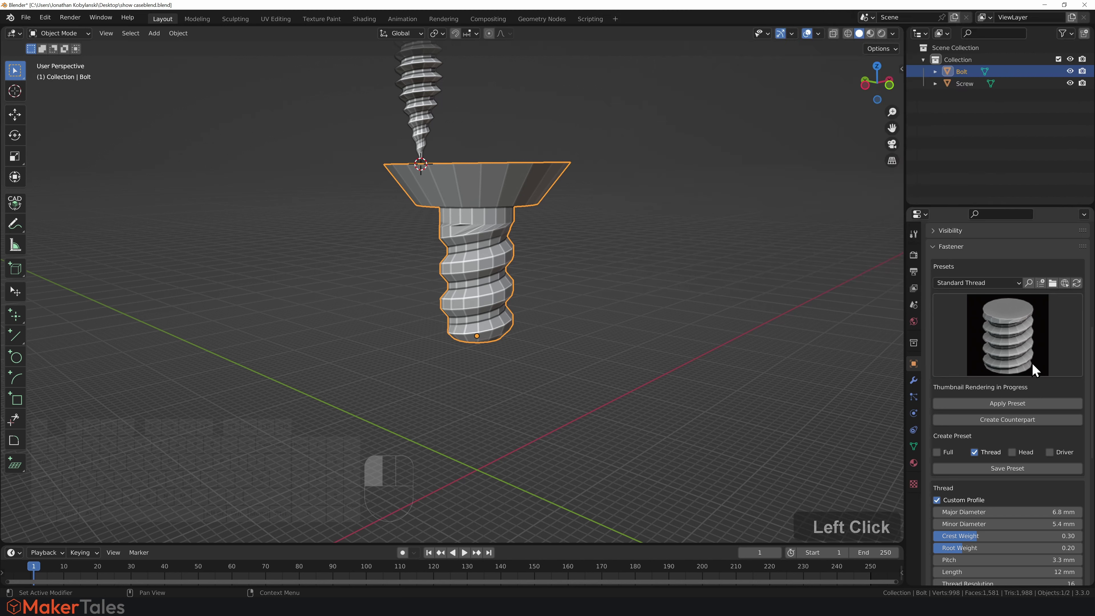
Look through the searchable list of Standard Thread presets without applying one to the bolt
left_click(1029, 283)
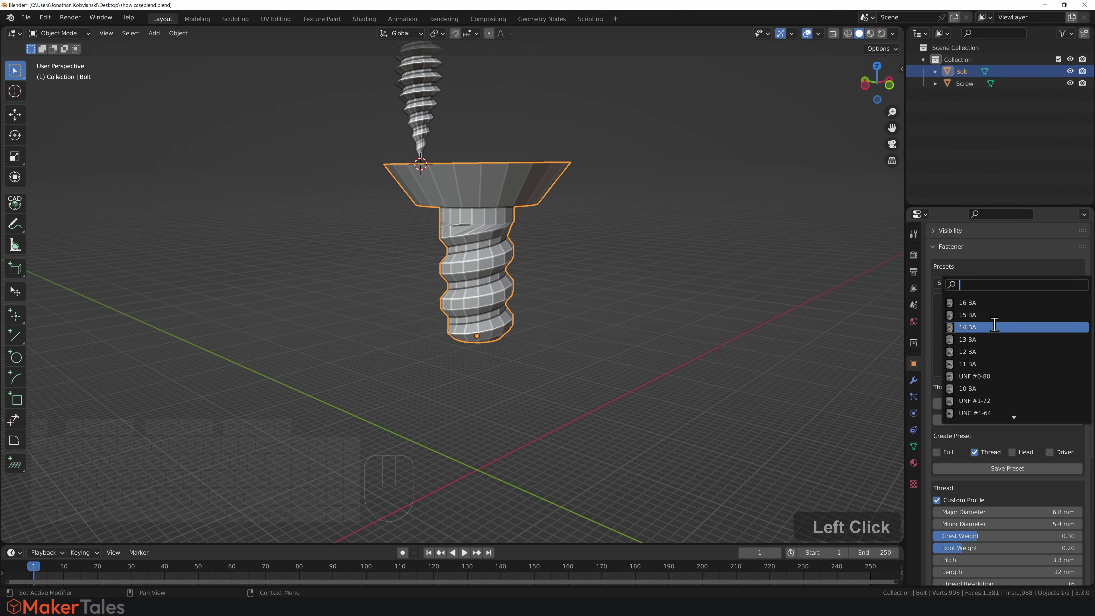
scroll(996, 323, "down", 15)
scroll(999, 330, "down", 20)
scroll(998, 333, "down", 20)
scroll(998, 333, "down", 10)
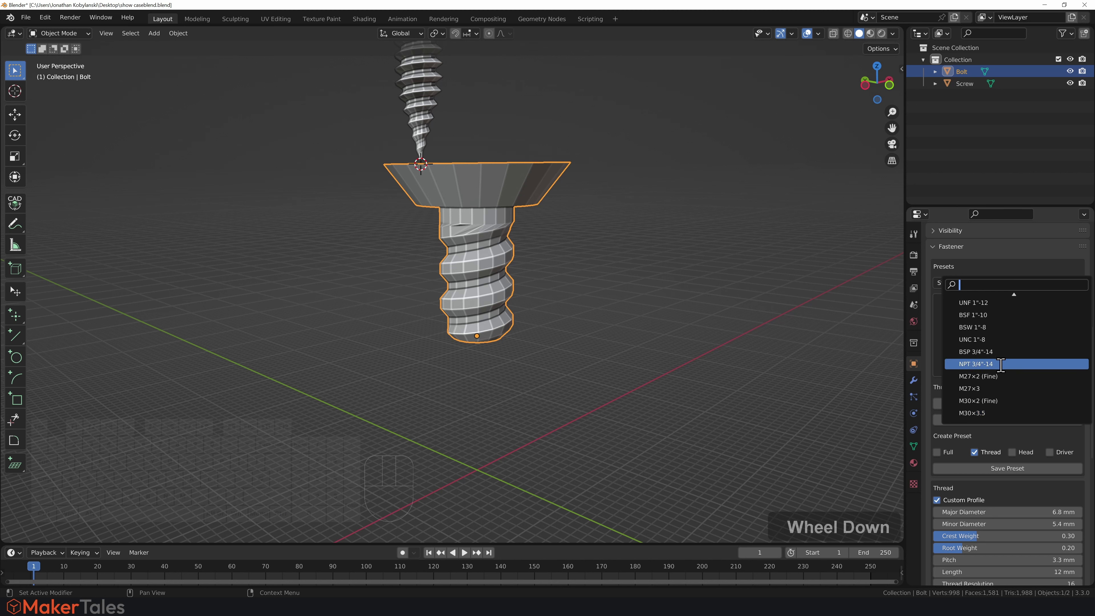
scroll(1000, 365, "up", 15)
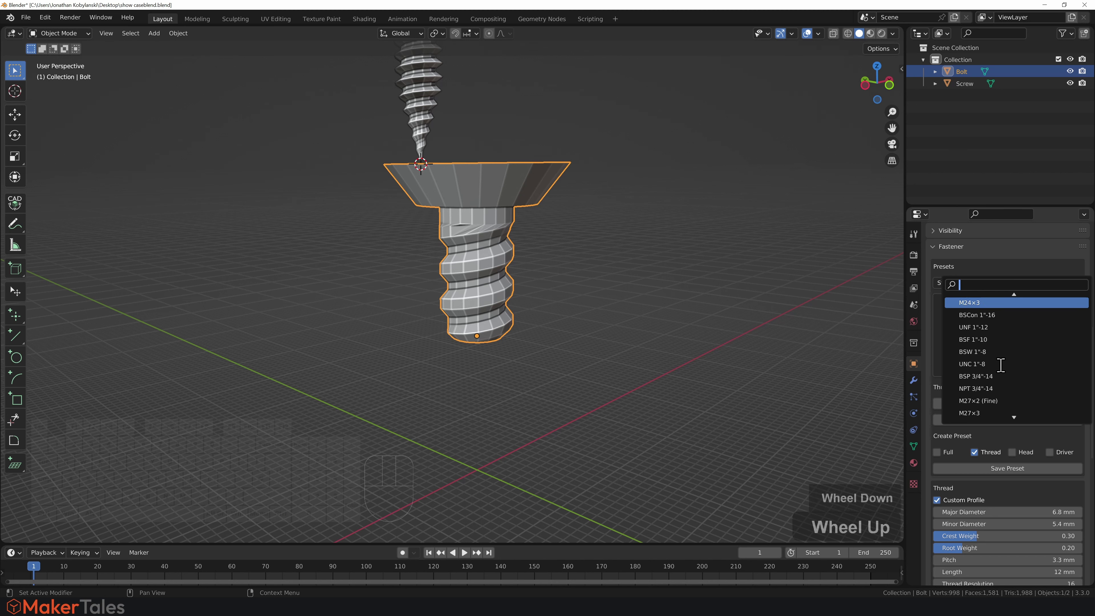
left_click(998, 254)
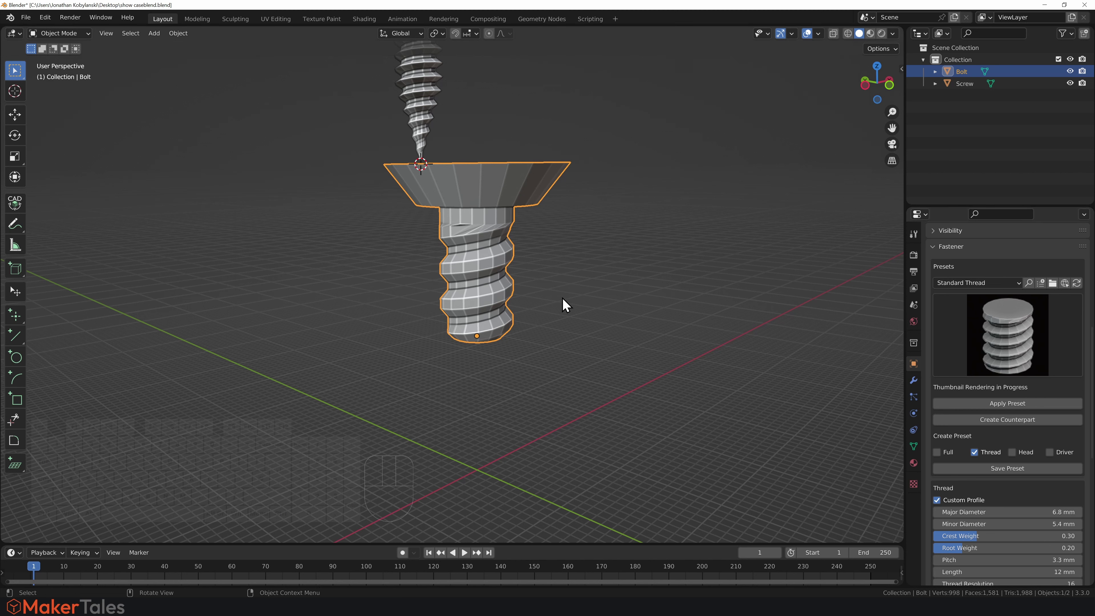
scroll(560, 293, "down", 5)
scroll(561, 292, "up", 2)
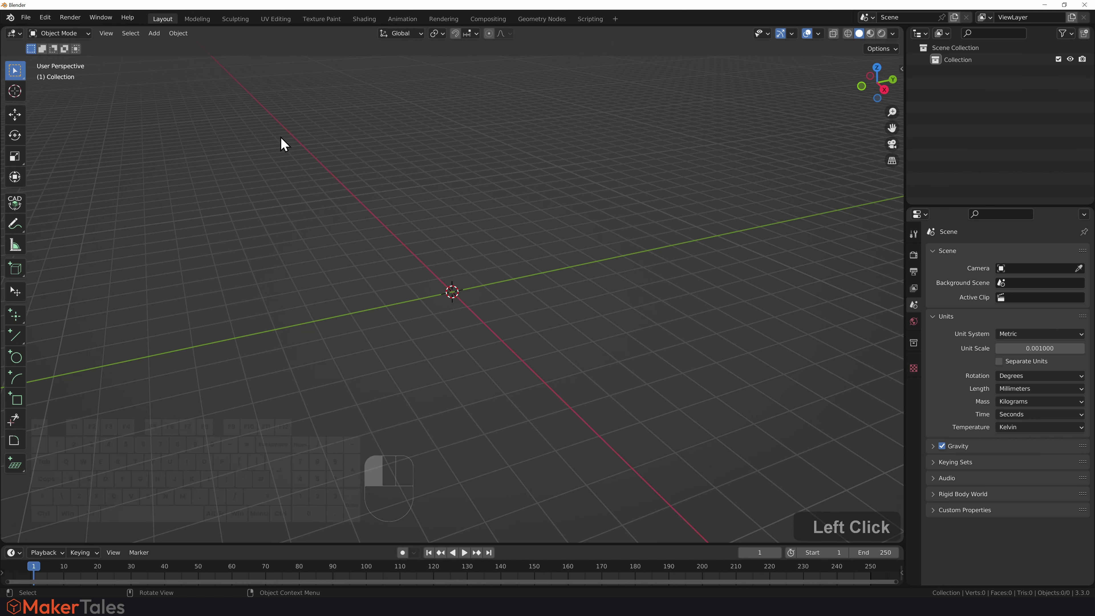
Add a Bolt fastener at the origin of the empty scene and bring it fully into view
key("shift")
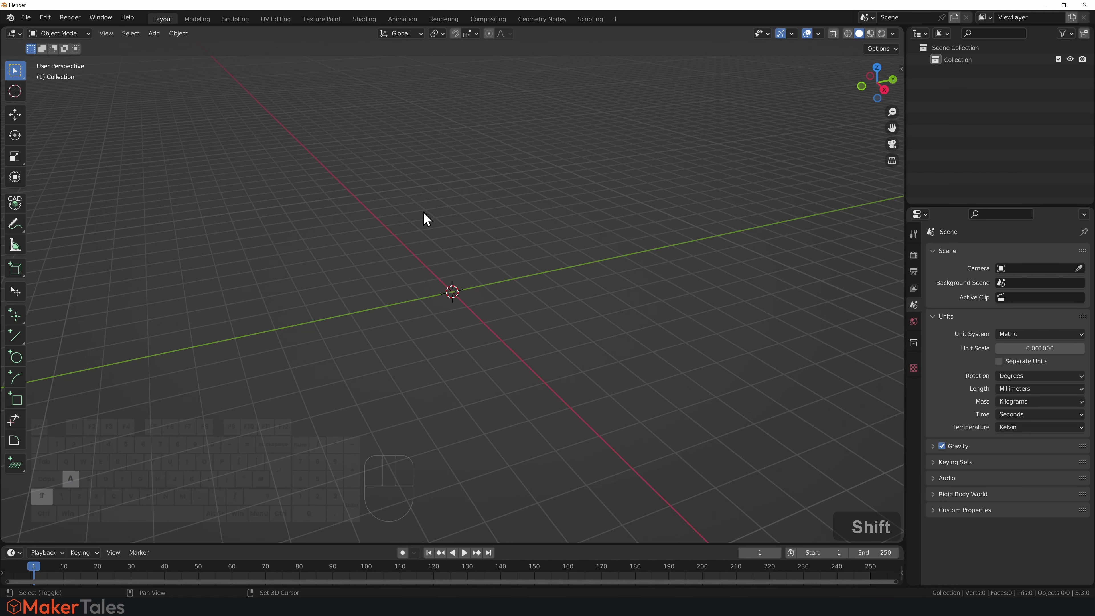
key("shift+a")
mouse_move(425, 212)
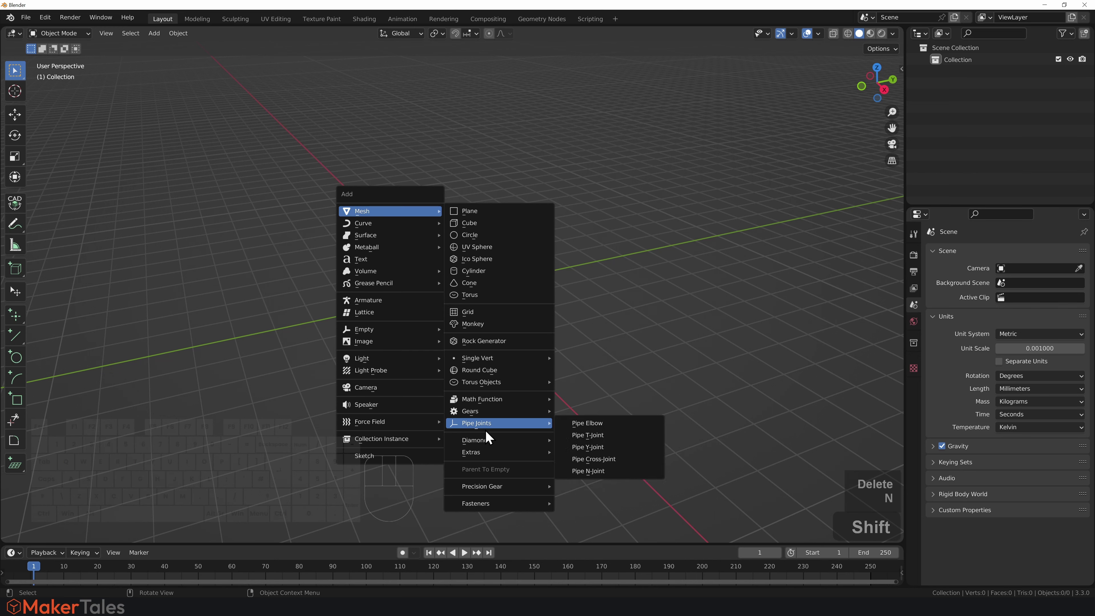
mouse_move(457, 504)
left_click(581, 505)
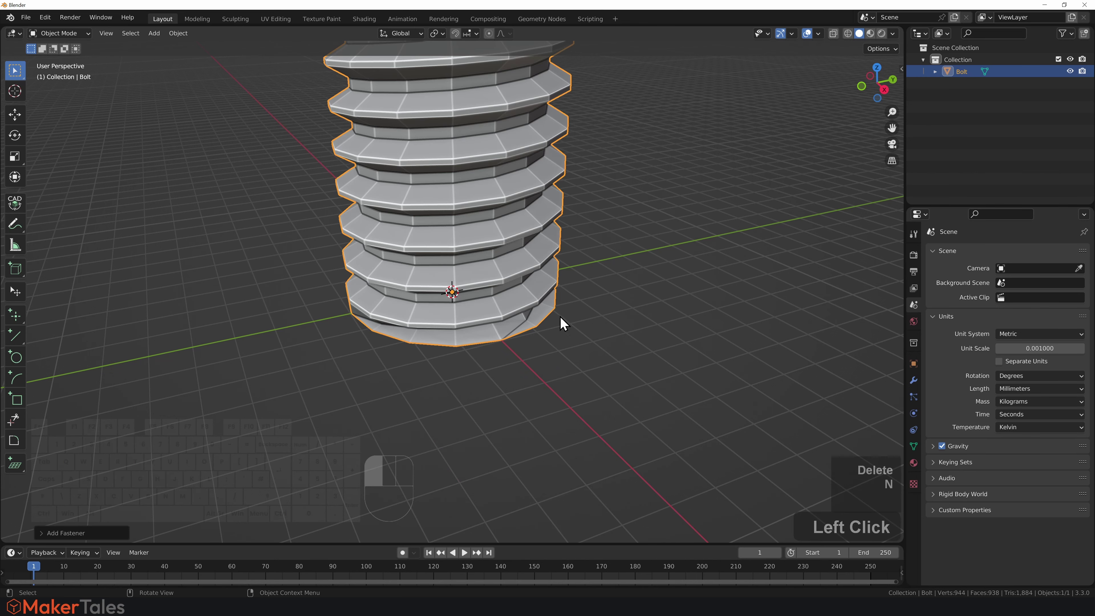
scroll(560, 316, "down", 6)
middle_click_drag(534, 268, 542, 360, "shift")
Rotate the bolt 180° about the X axis so it stands on its head
left_click(467, 271)
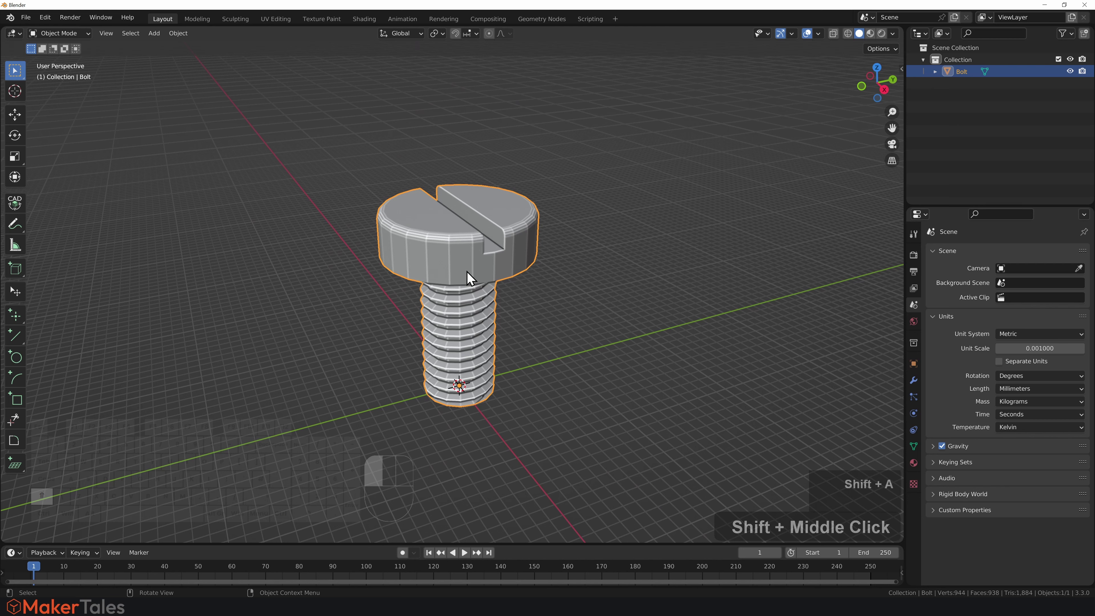
key("r")
key("x")
scroll(511, 240, "down", 1)
key("1")
key("8")
key("0")
key("Return")
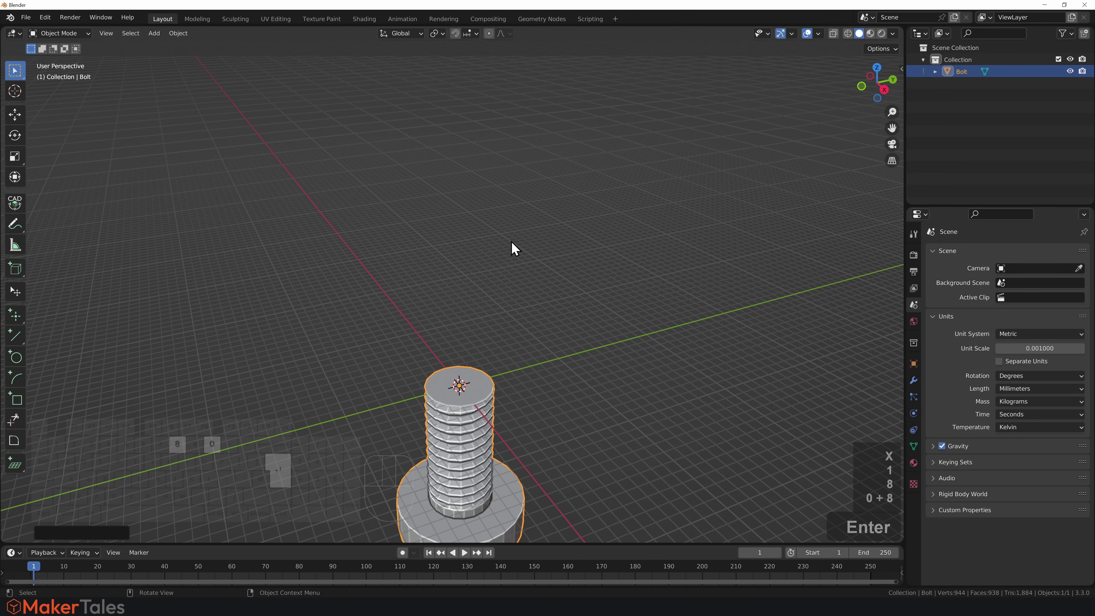
Enable the custom thread profile in the bolt's fastener settings
left_click(914, 363)
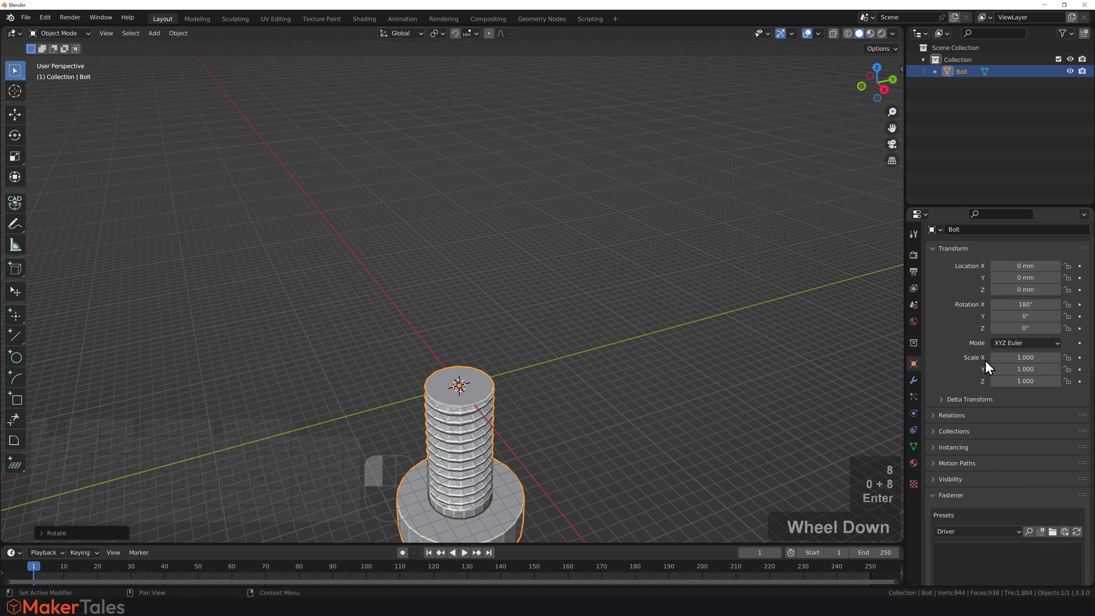
scroll(986, 360, "down", 10)
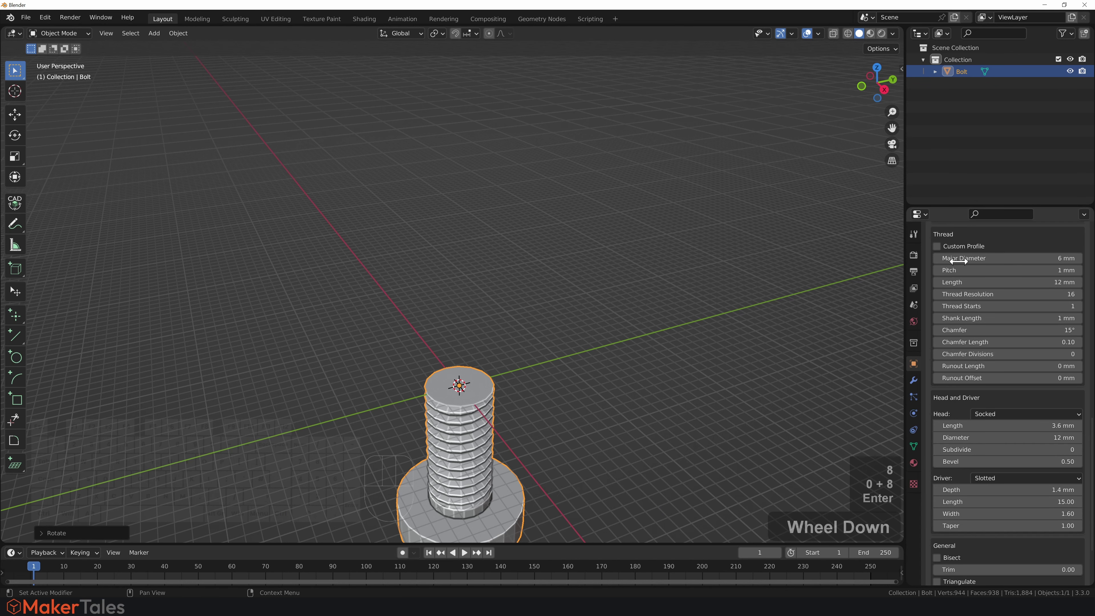
left_click(936, 246)
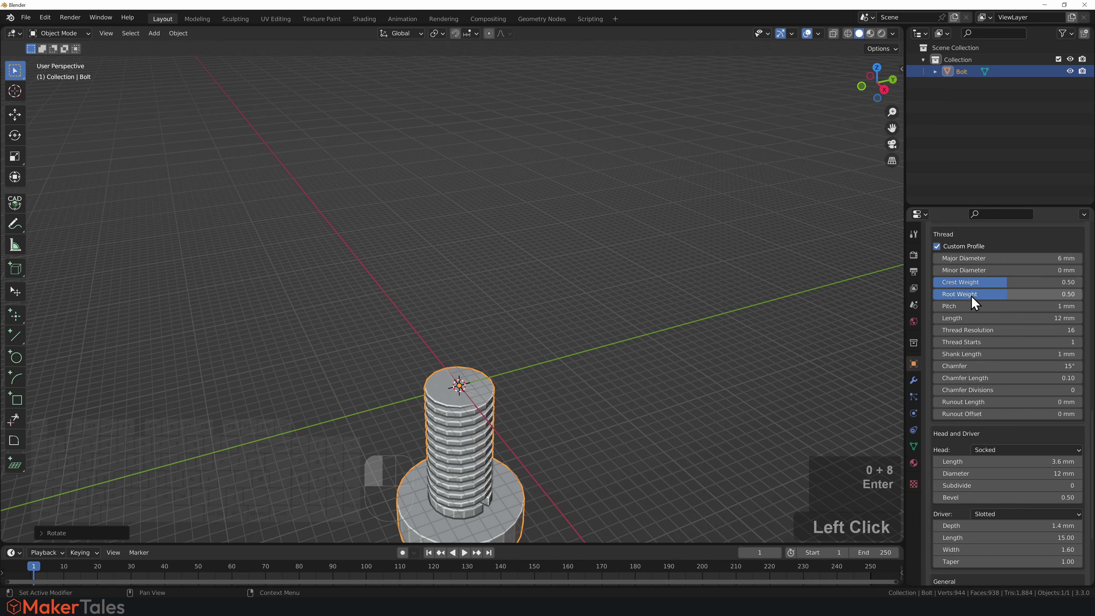
Set the bolt's thread length to 80 mm
left_click(970, 318)
type("80")
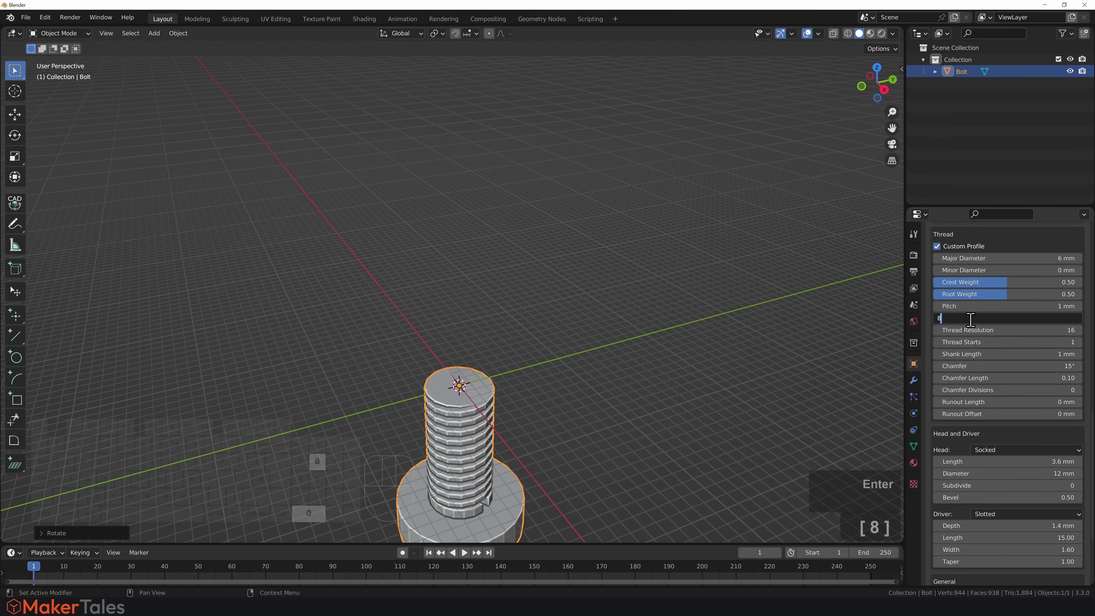
key("Return")
Move the bolt straight up along the Z axis until its head sits above the ground grid
scroll(534, 380, "down", 2)
scroll(534, 375, "down", 3)
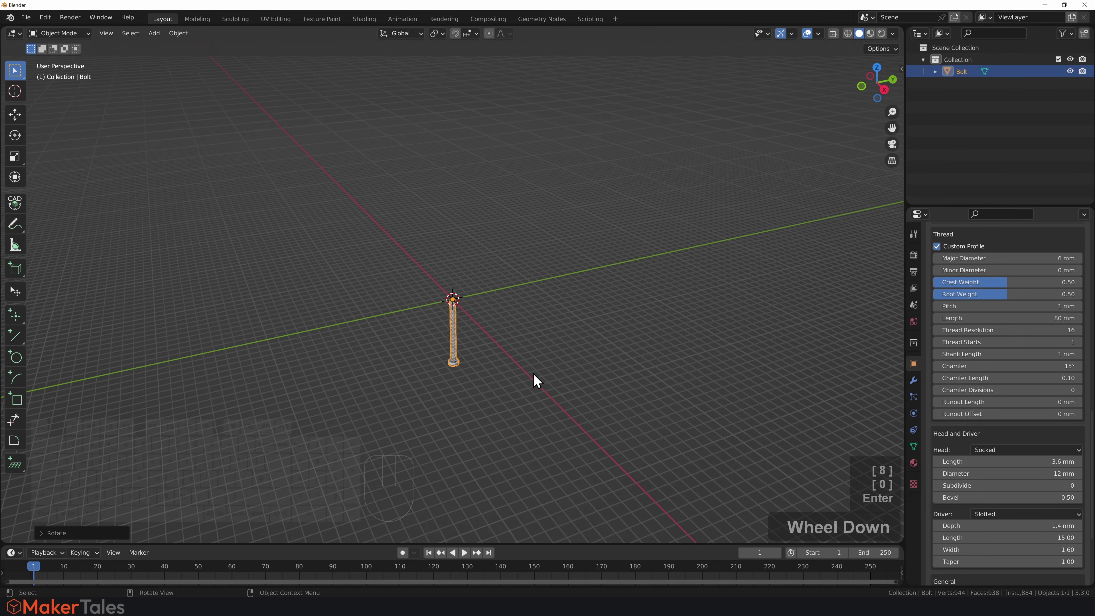
scroll(535, 374, "up", 1)
key("g")
key("z")
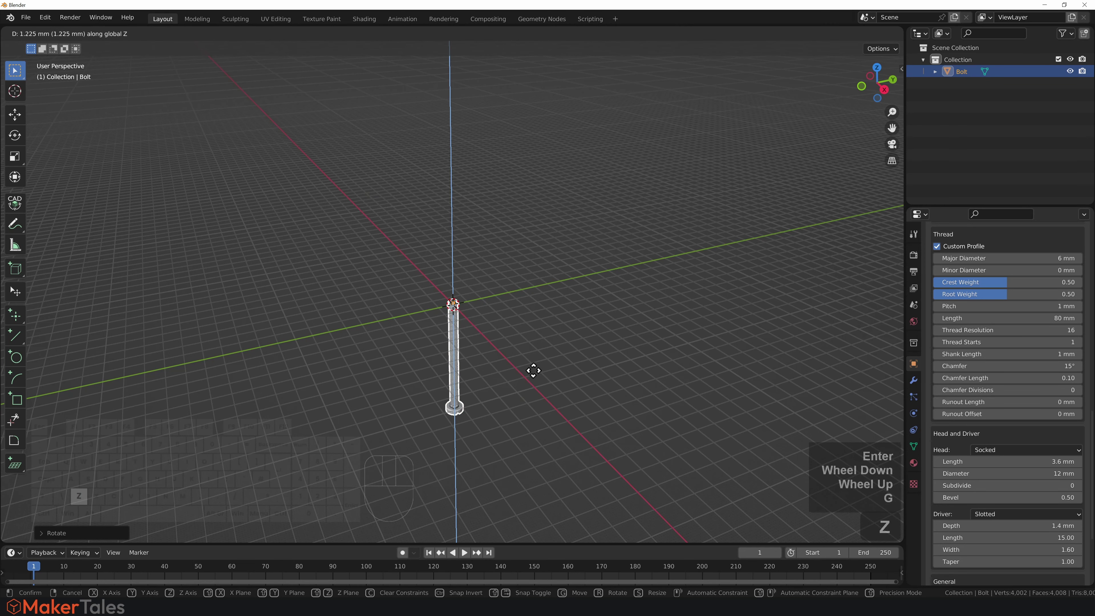
left_click(535, 208)
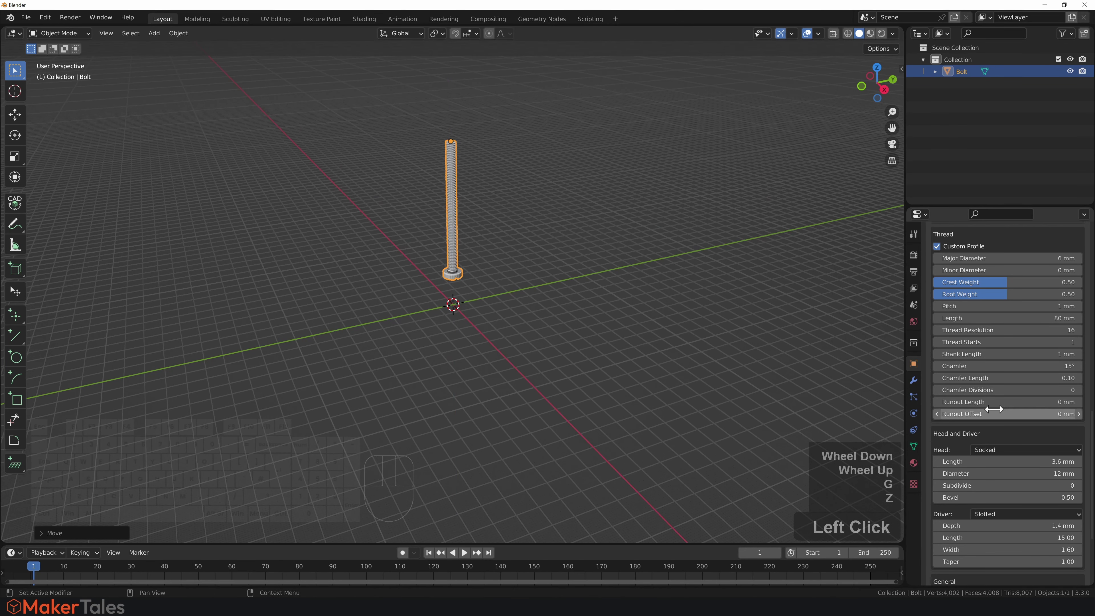
Change the bolt's head type to Hex and its driver type to None
scroll(992, 446, "down", 4)
left_click(991, 382)
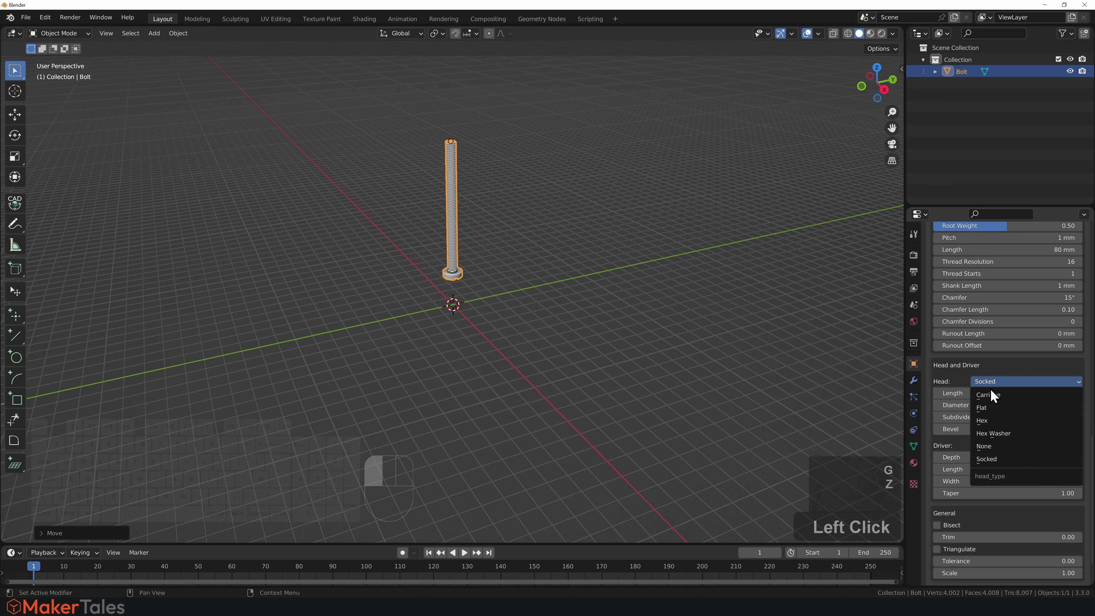
left_click(991, 424)
left_click(994, 444)
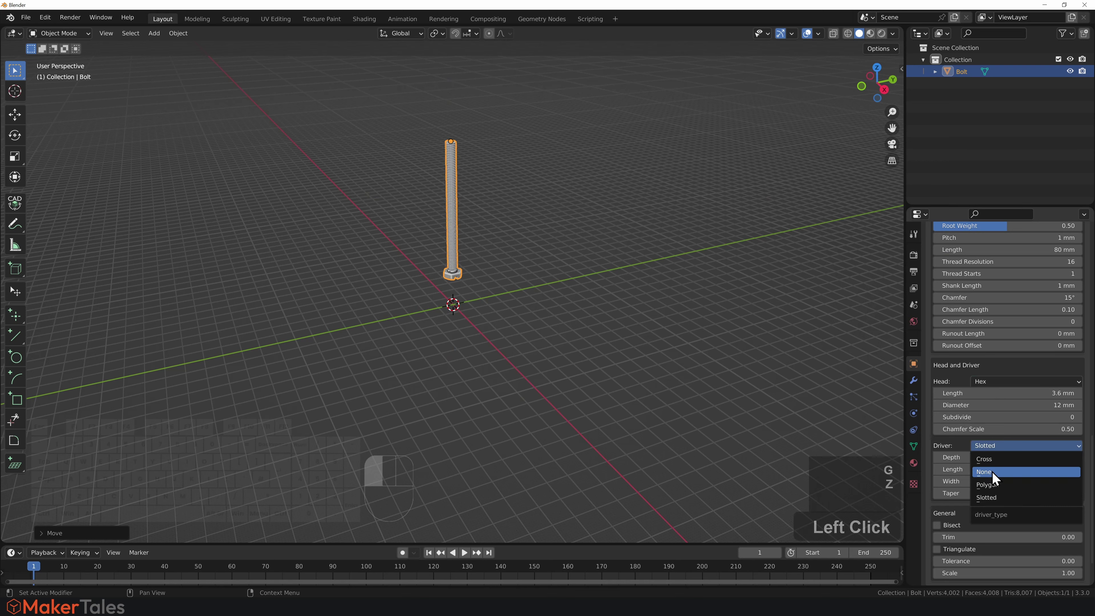
left_click(993, 471)
Set the hex head's length to 30 mm
left_click(966, 394)
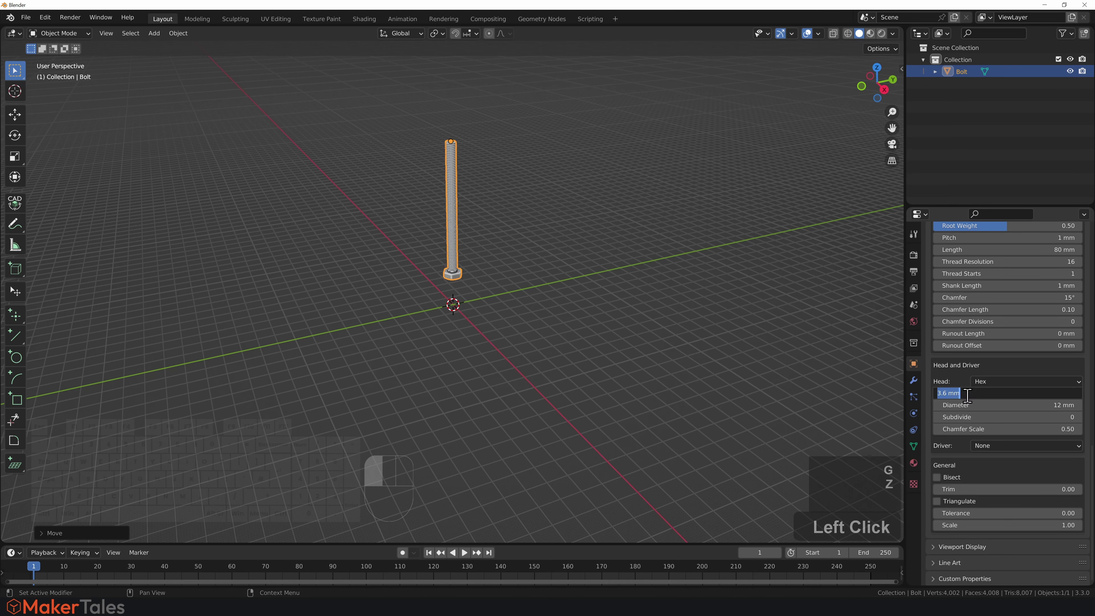
type("30")
key("Return")
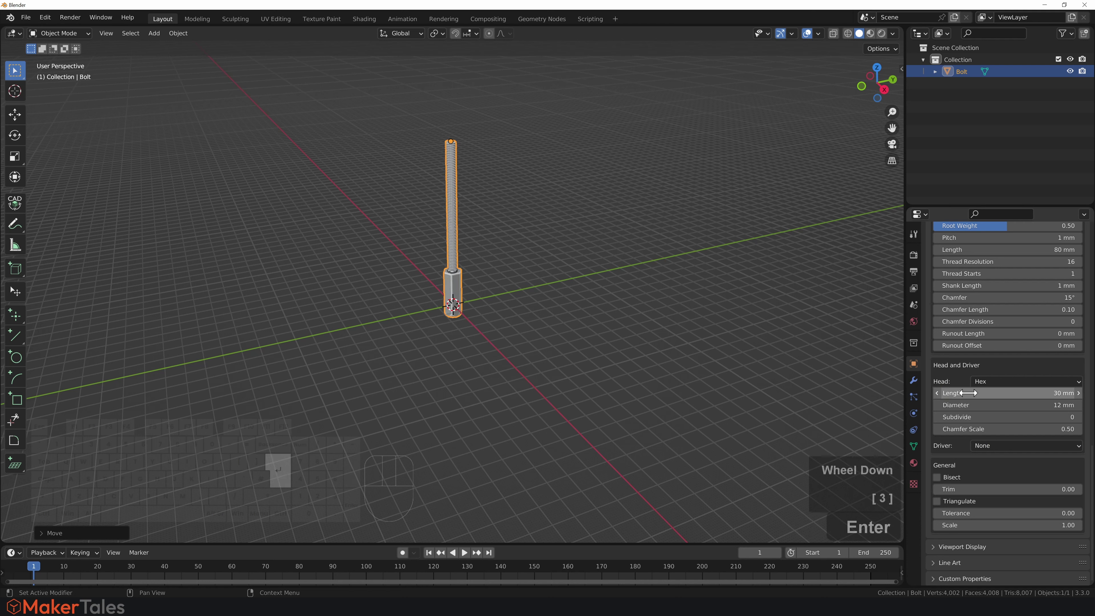
left_click(986, 404)
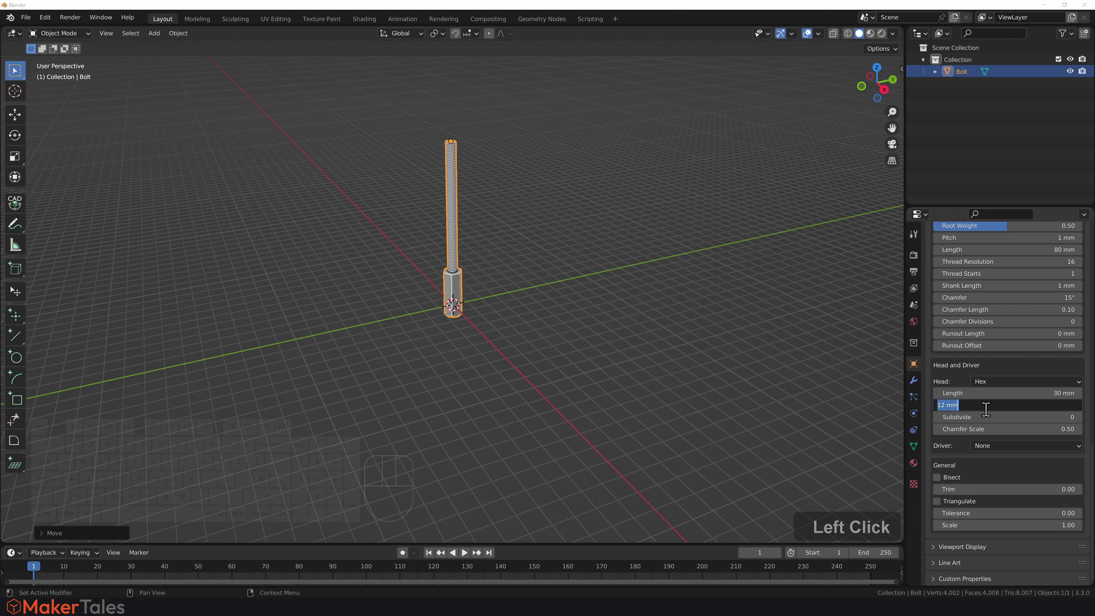
Set the hex head's length to 3 mm and the thread length to 8 mm
left_click(1028, 392)
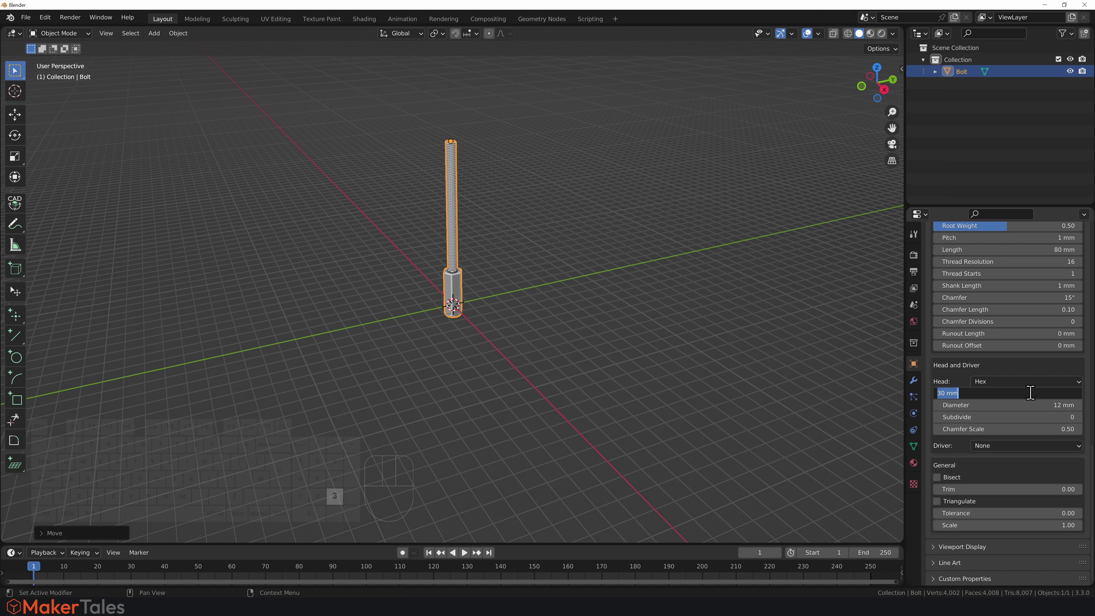
type("3")
key("Return")
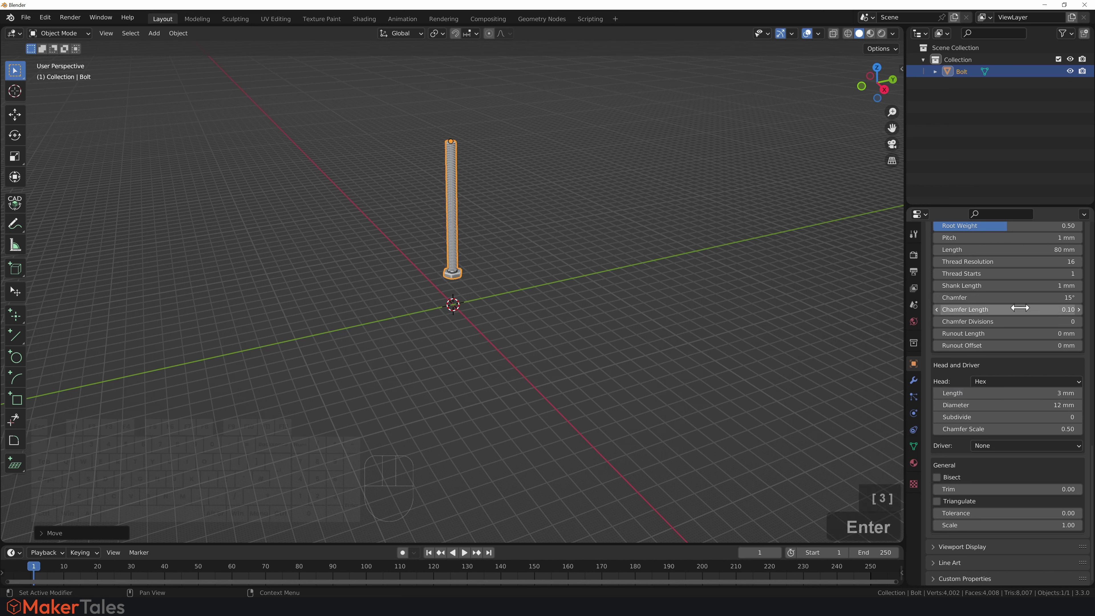
scroll(1026, 302, "up", 3)
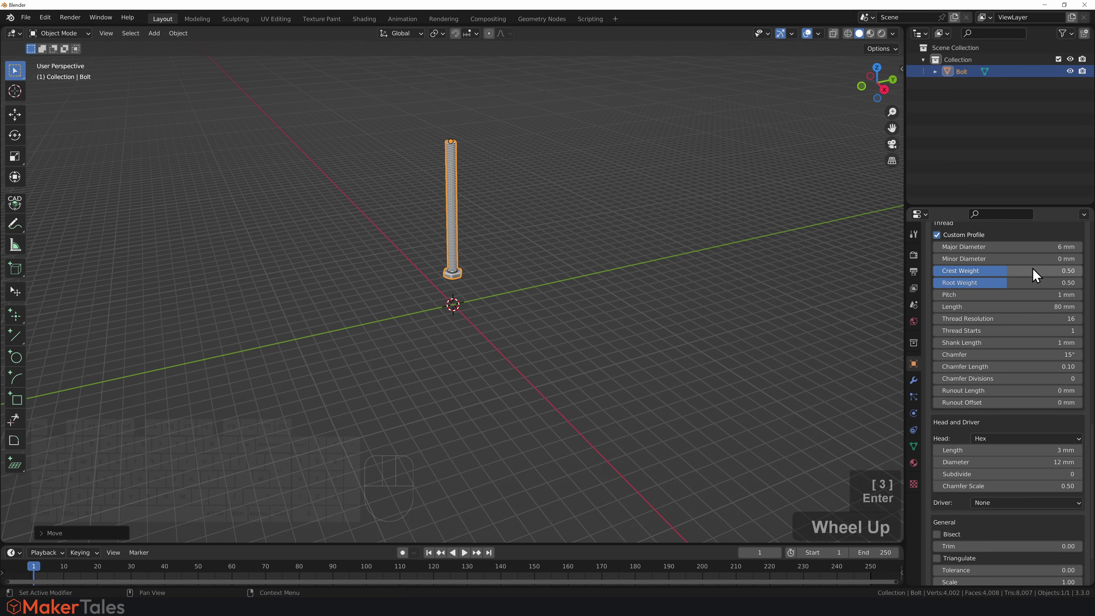
left_click(1028, 307)
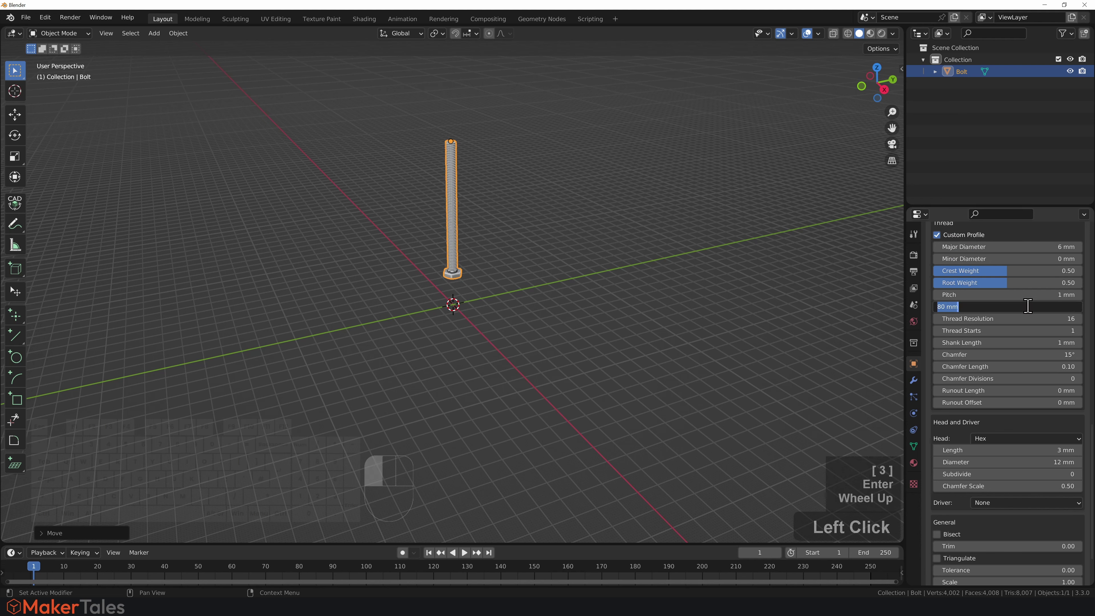
type("8")
key("Return")
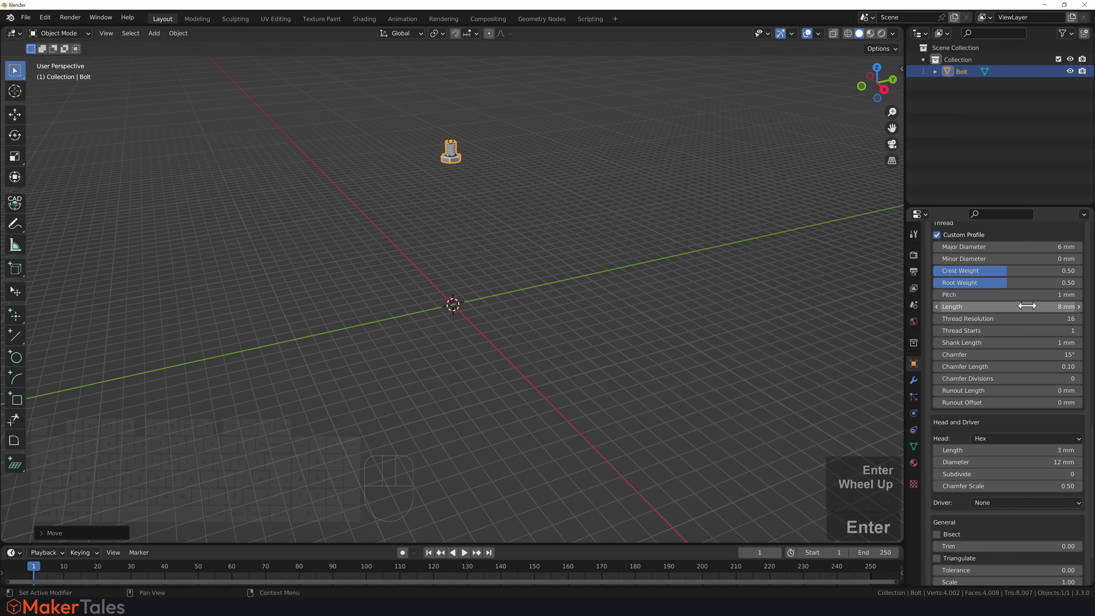
Set the bolt's overall fastener scale to 10
scroll(1005, 461, "down", 4)
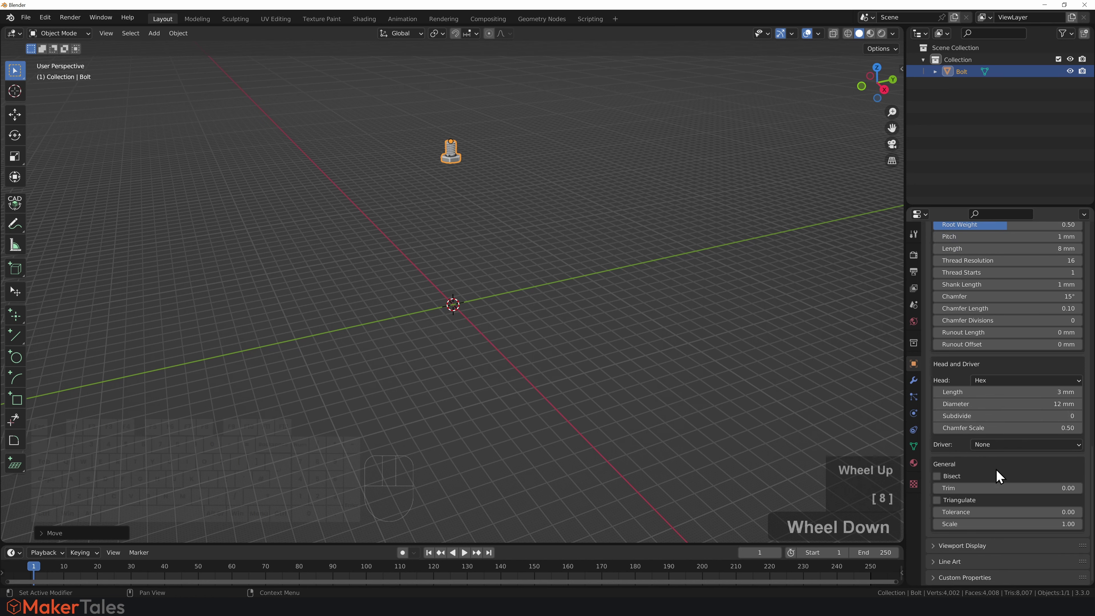
left_click(991, 523)
type("10")
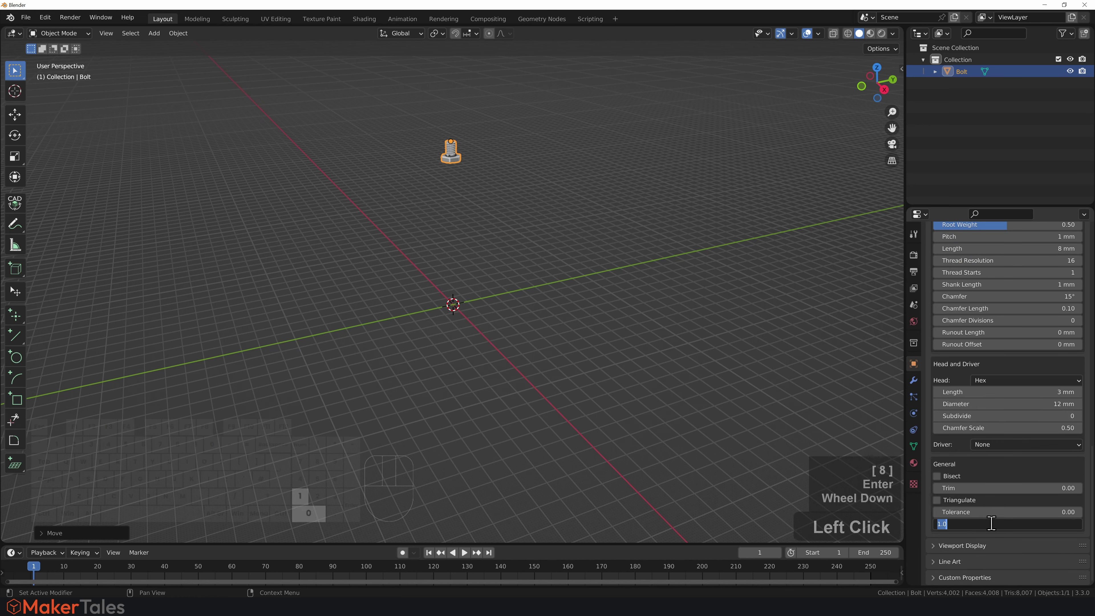
key("Return")
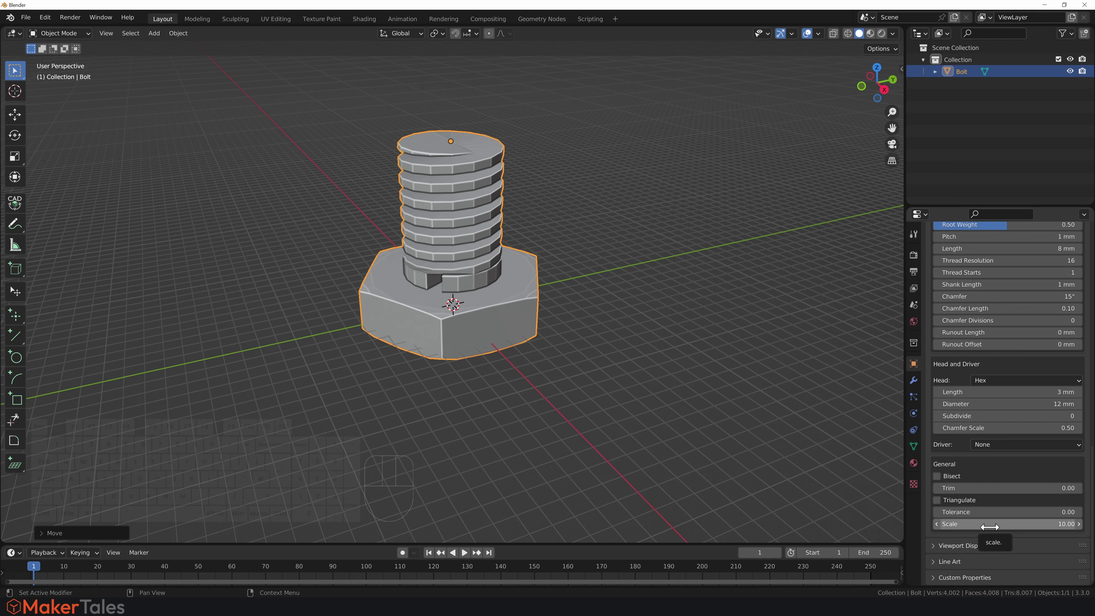
Set the thread pitch to 2.3 mm and the shank length to 0 mm
scroll(983, 280, "up", 6)
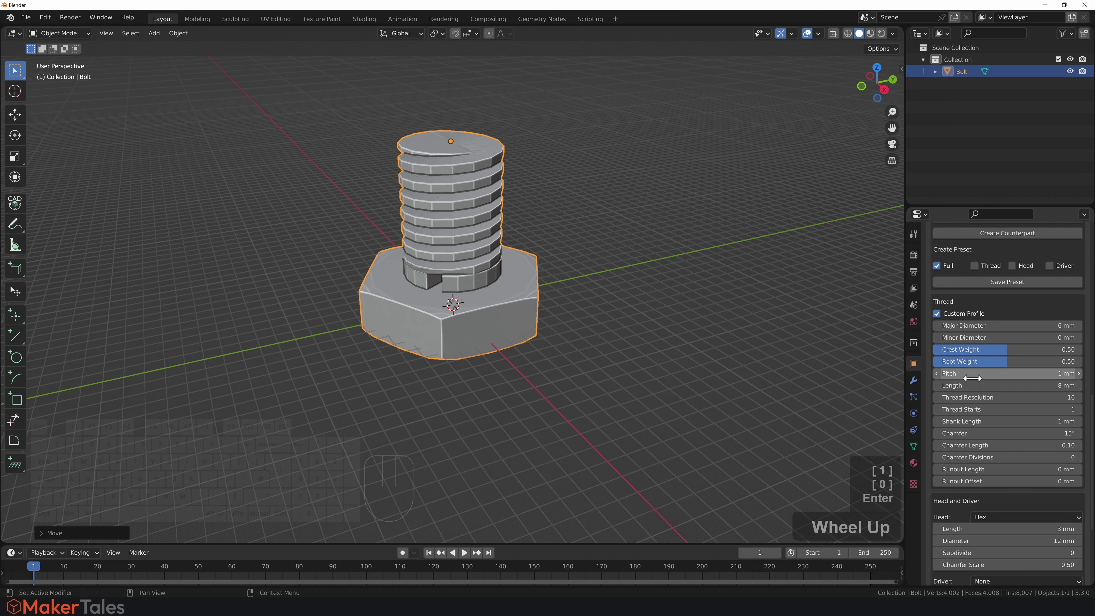
left_click(972, 375)
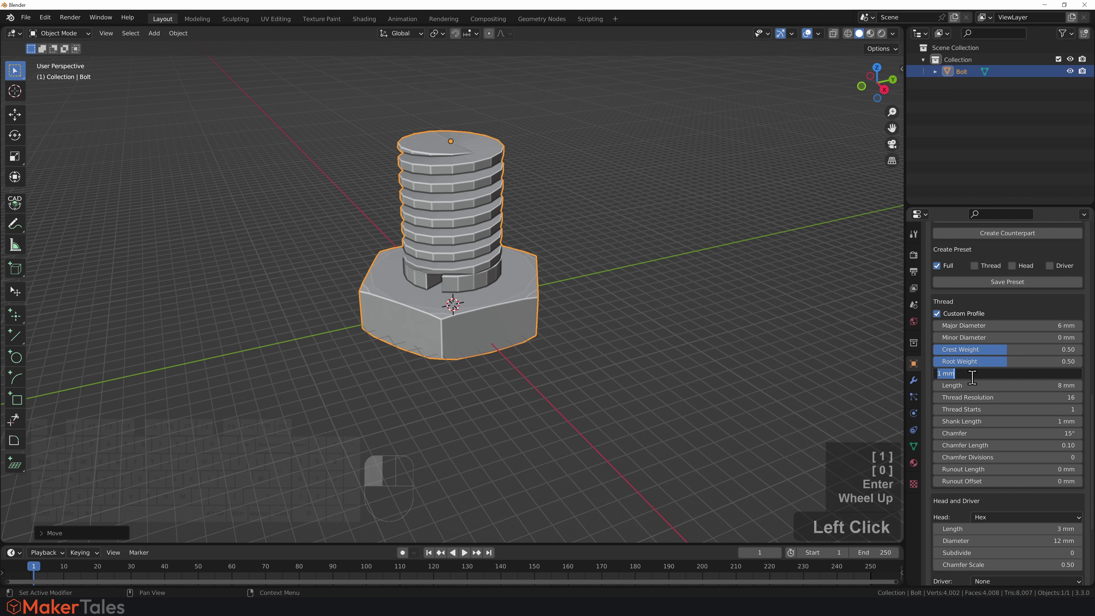
type("2.3")
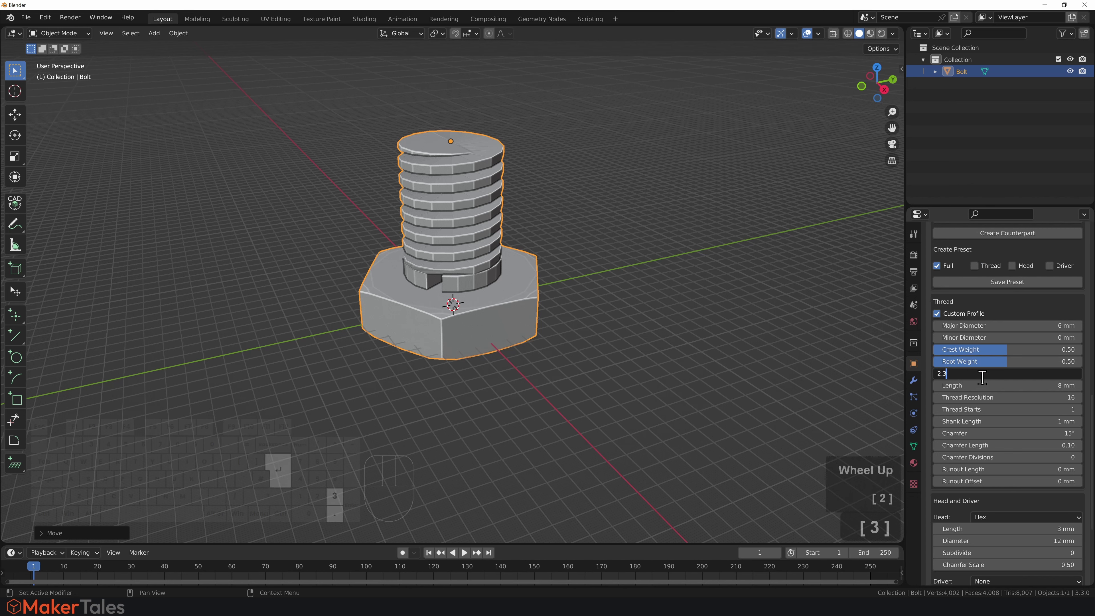
key("Return")
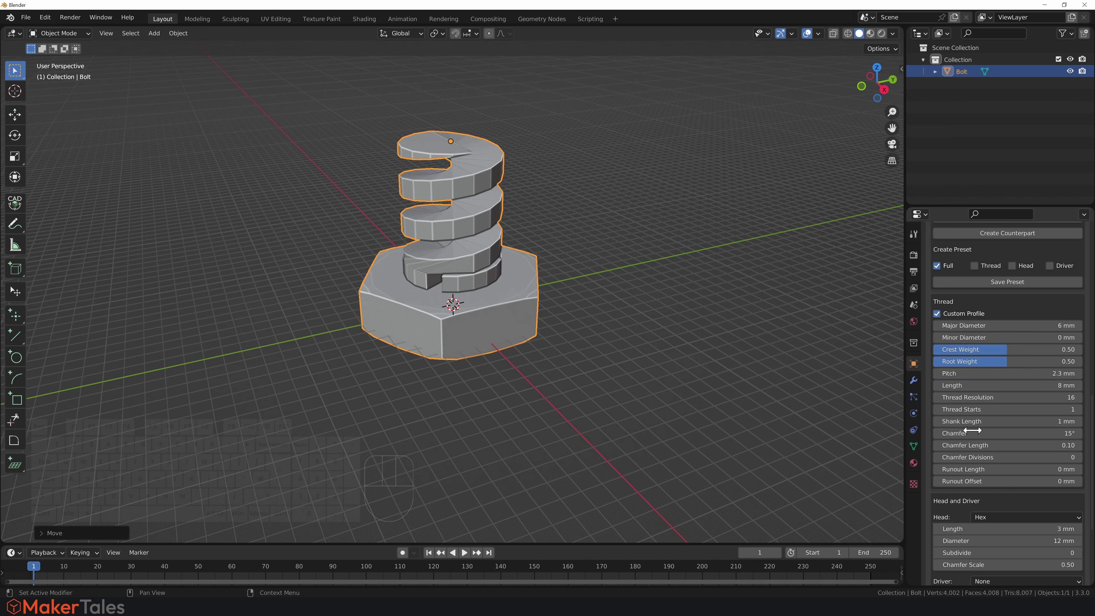
left_click(1039, 424)
type("0")
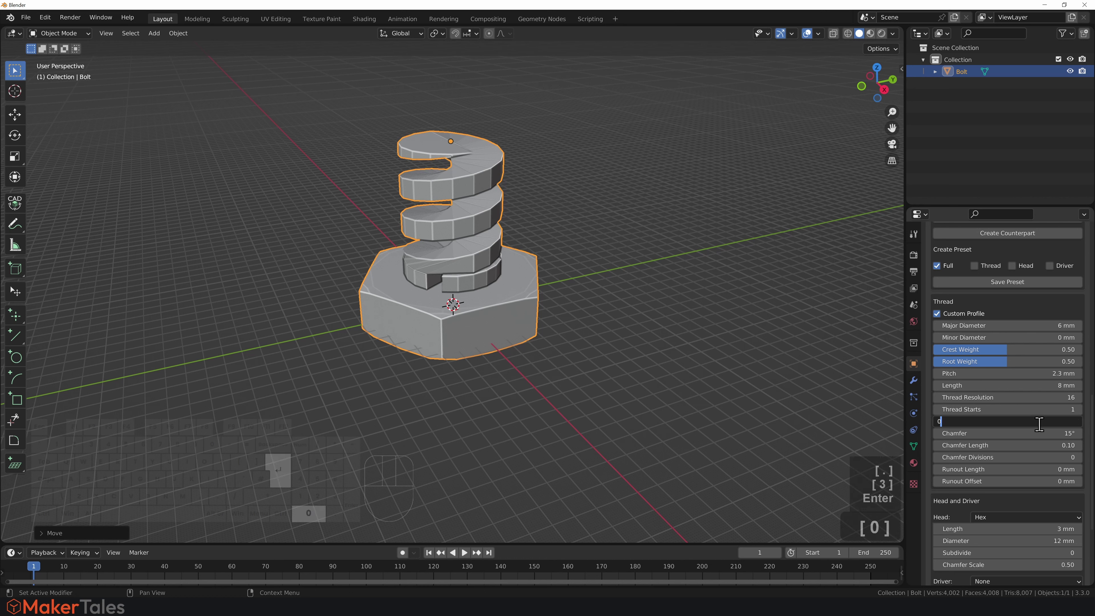
key("Return")
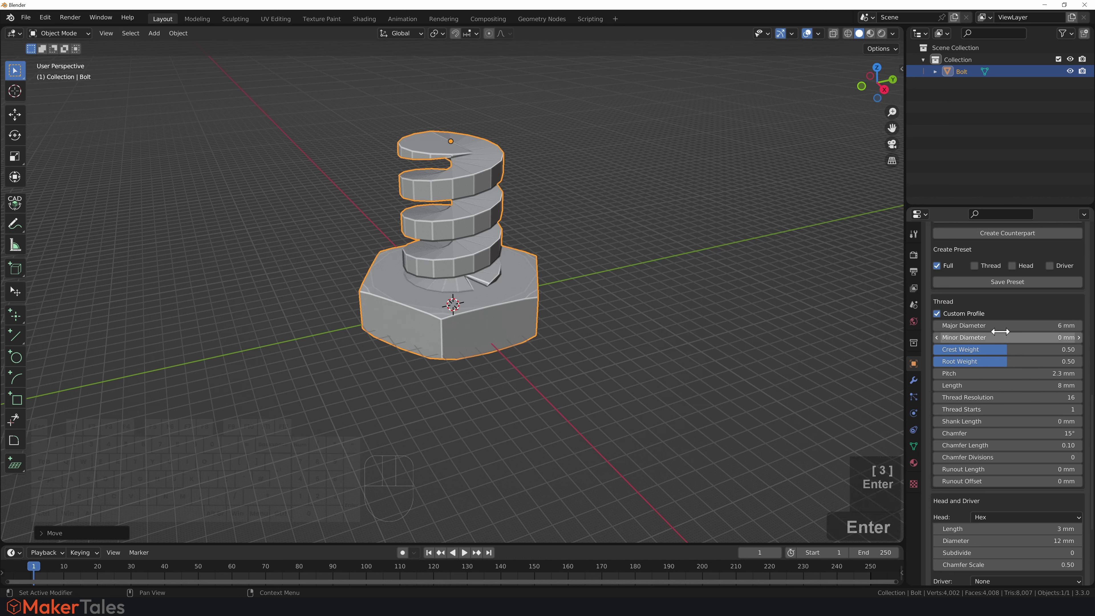
Set the custom profile's minor diameter to 7 mm and its major diameter to 8.5 mm
mouse_move(992, 339)
left_mouse_down()
mouse_move(1064, 339)
mouse_move(991, 339)
left_mouse_up()
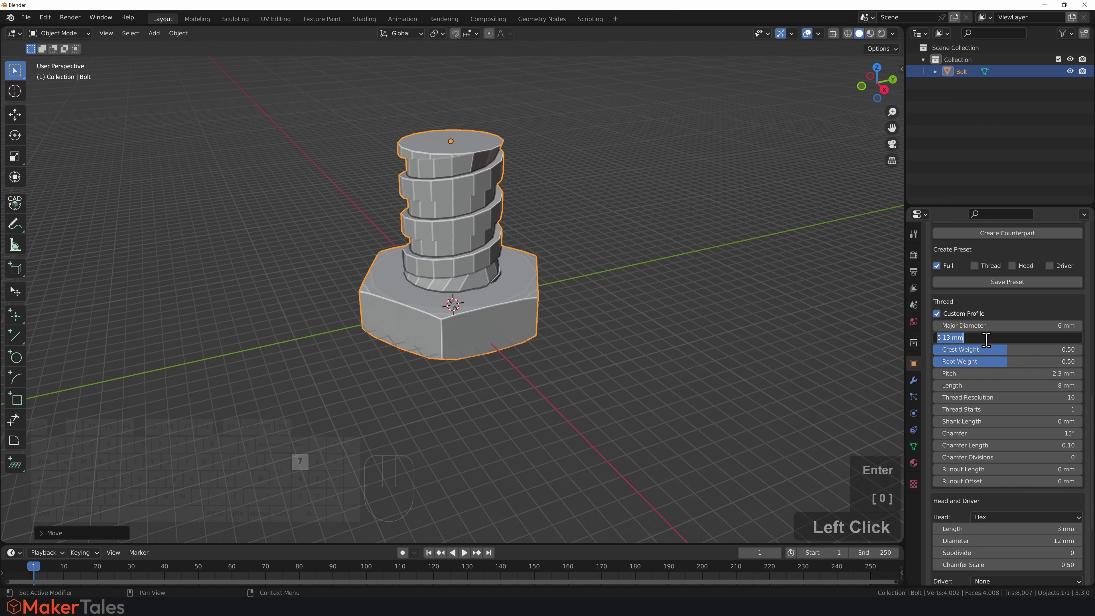
type("7")
key("Return")
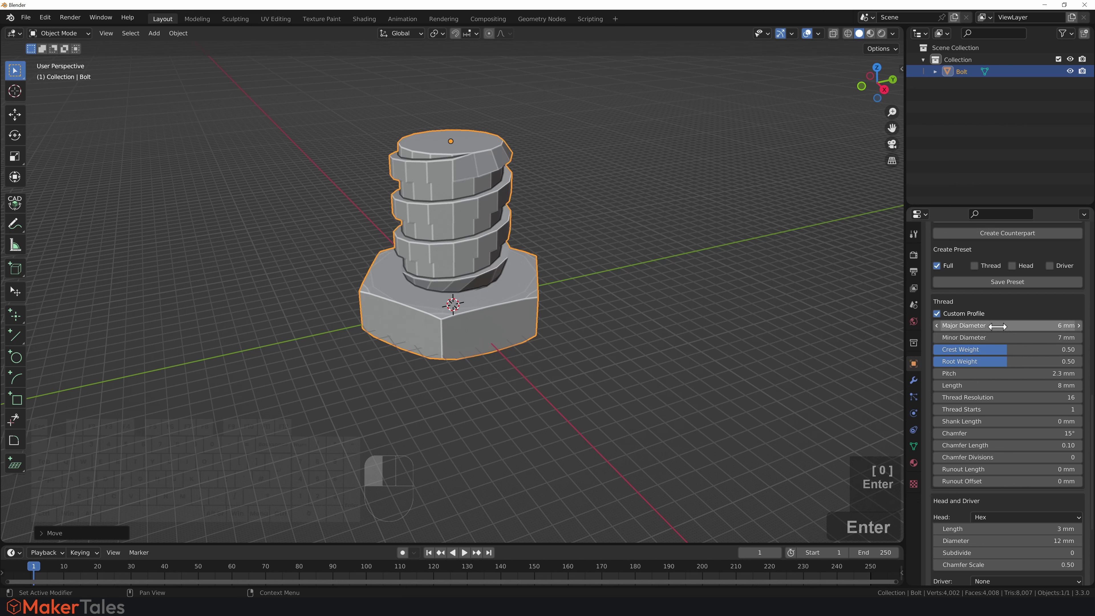
left_click(994, 326)
type("8.5")
key("Return")
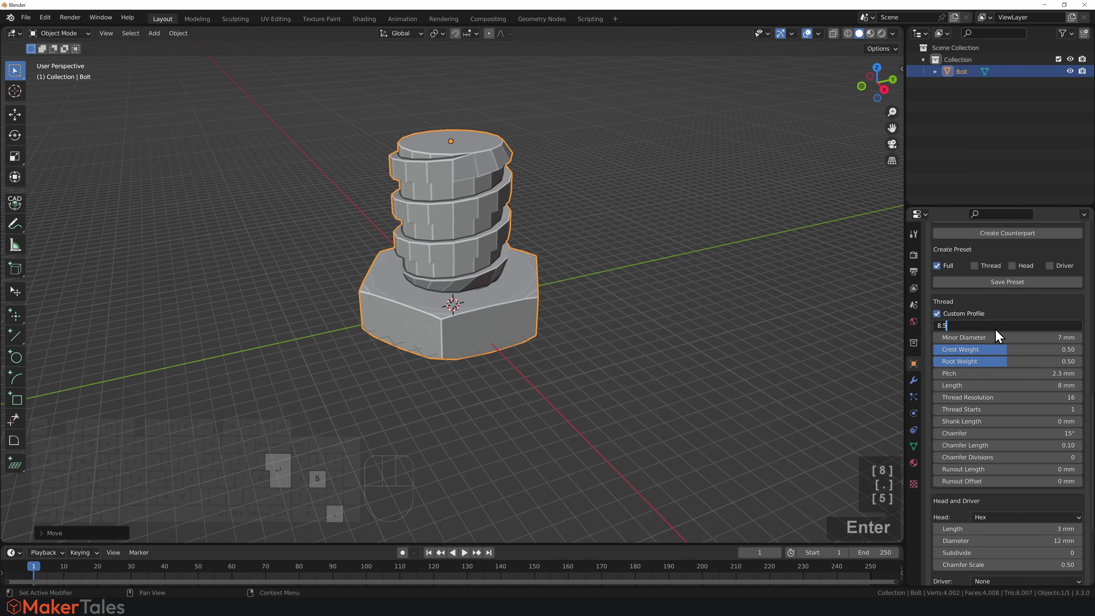
Set the thread's chamfer angle to 45° and its chamfer length to 0.88
mouse_move(457, 256)
middle_mouse_down()
mouse_move(460, 269)
mouse_move(462, 236)
mouse_move(418, 262)
mouse_move(466, 236)
middle_mouse_up()
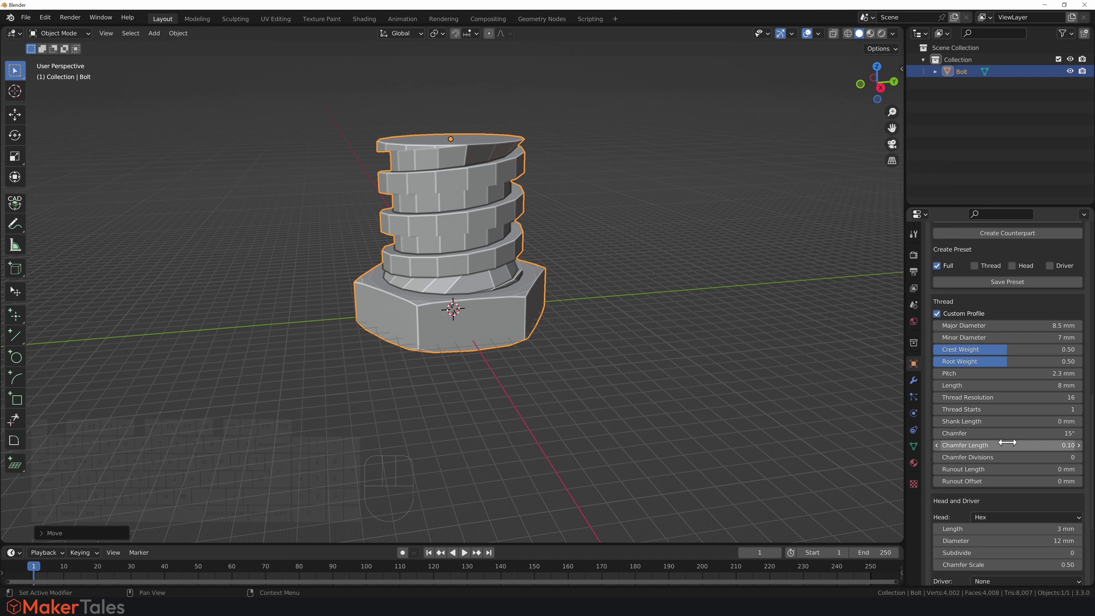
left_click(1007, 431)
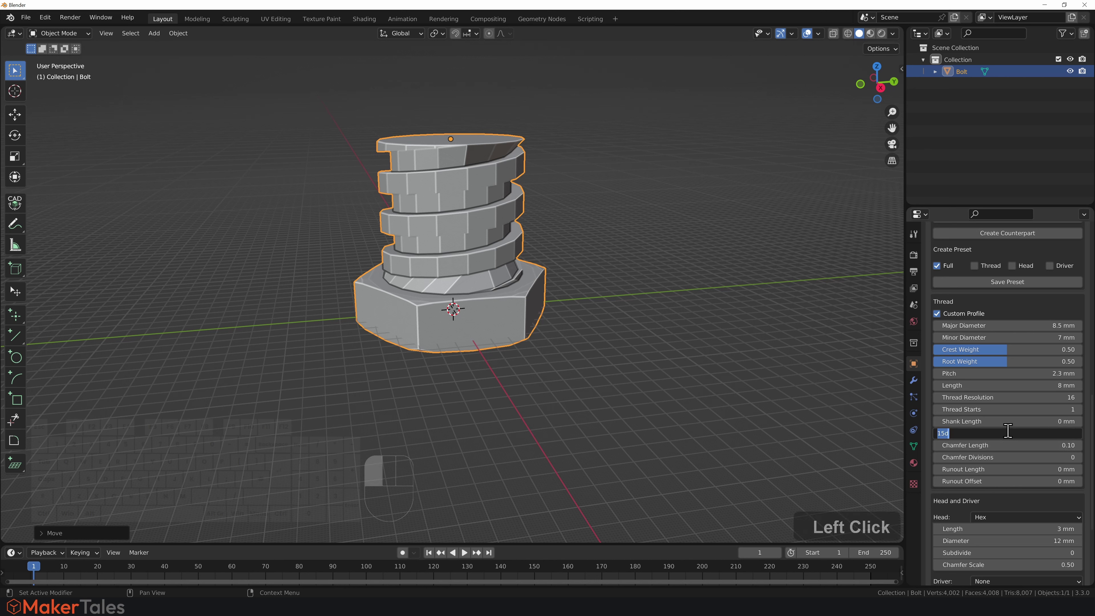
type("45")
key("Return")
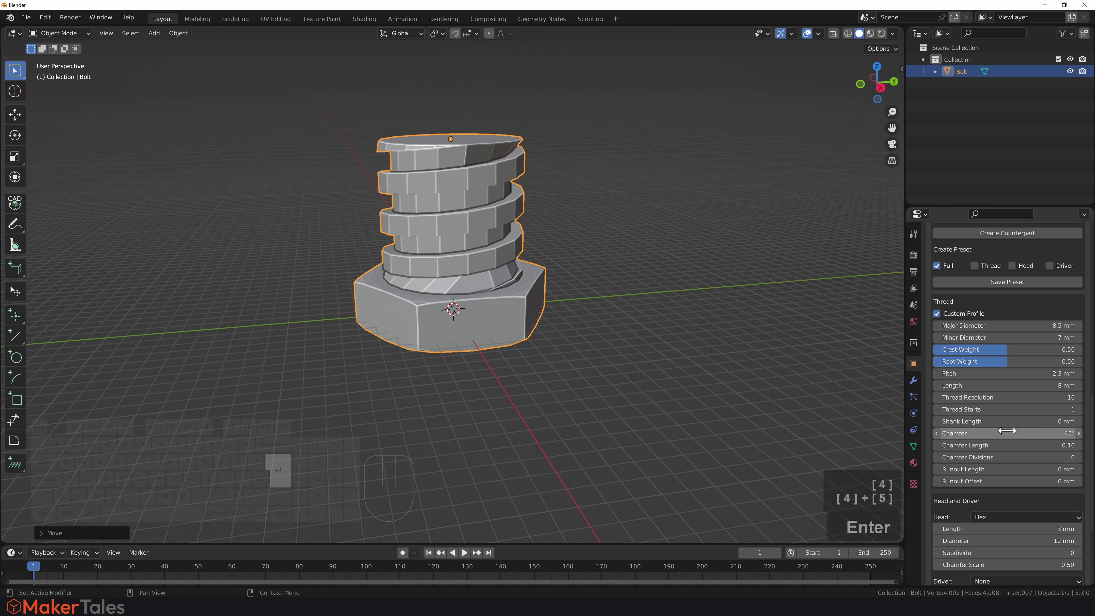
left_click_drag(1009, 445, 1051, 445)
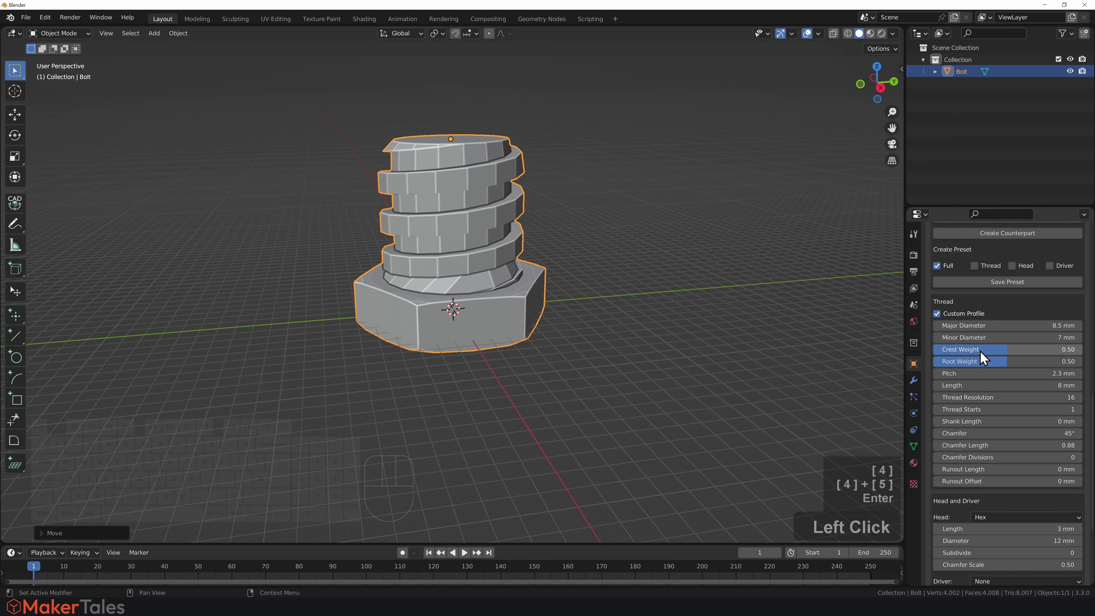
Set the thread profile's crest weight to 0.24
mouse_move(982, 351)
left_mouse_down()
mouse_move(942, 351)
mouse_move(968, 351)
left_mouse_up()
left_click(1013, 350)
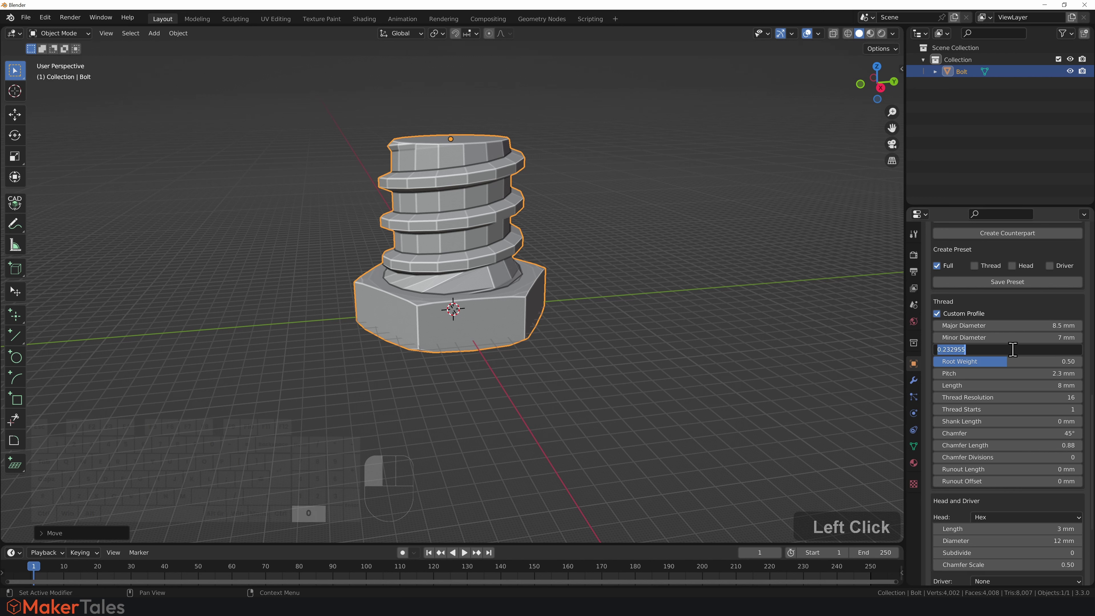
type("0.24")
key("Return")
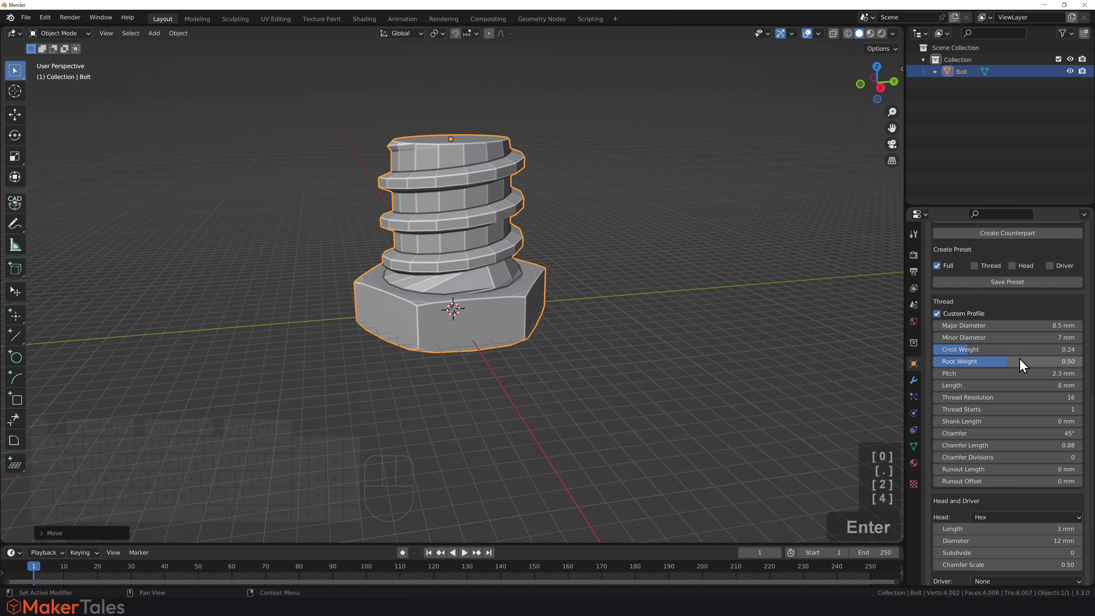
Set the thread profile's root weight to 0.15
left_click_drag(1019, 360, 960, 365)
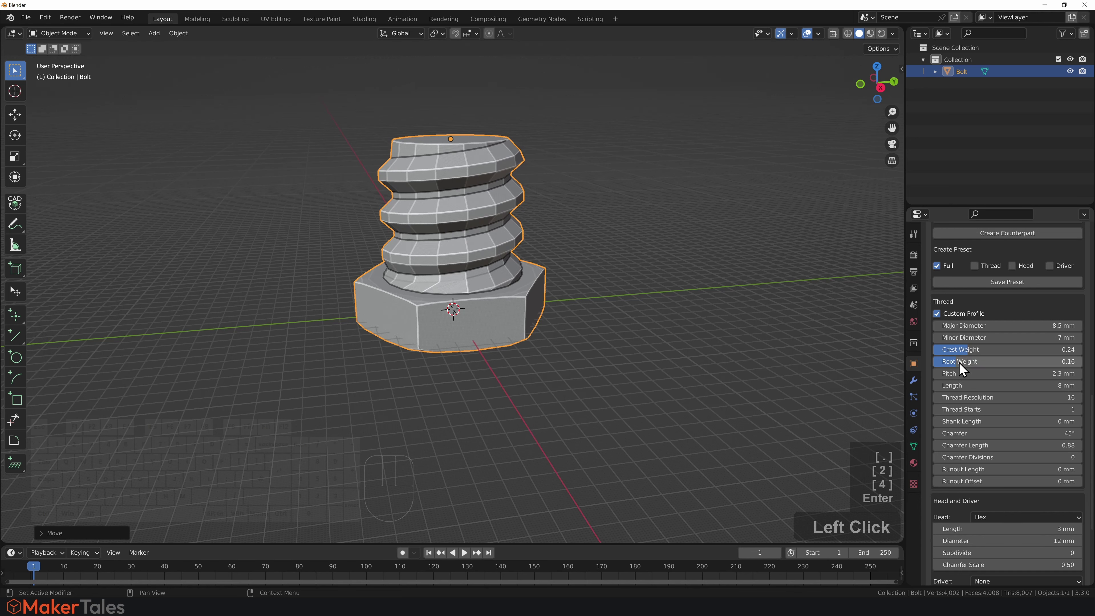
left_click(961, 362)
type("0")
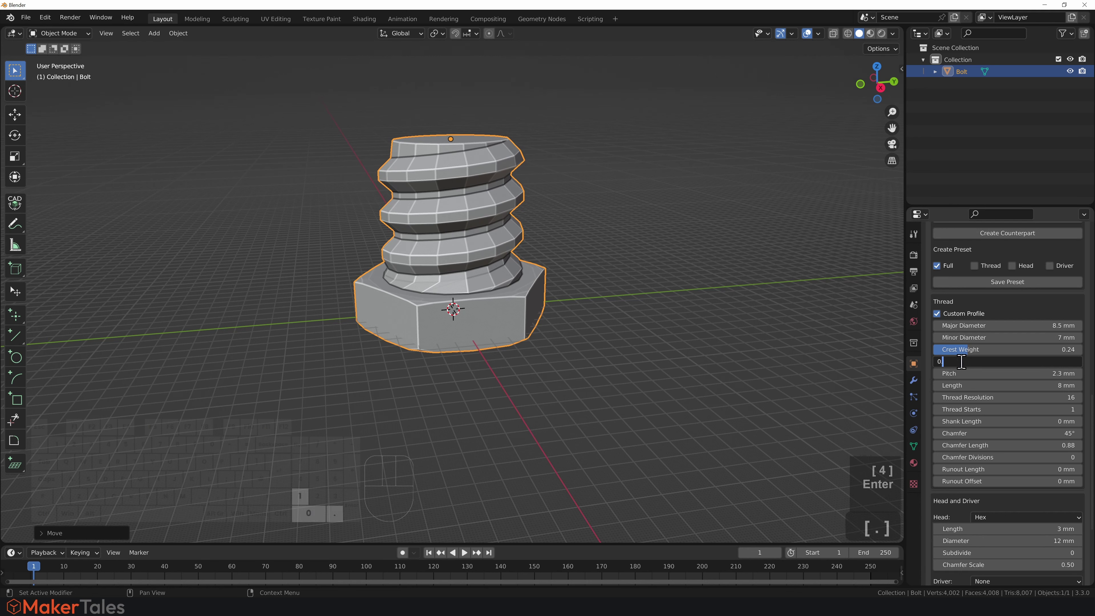
type(".15")
key("Return")
Set the bolt's thread resolution to 100
mouse_move(503, 256)
middle_mouse_down()
mouse_move(454, 237)
mouse_move(498, 271)
middle_mouse_up()
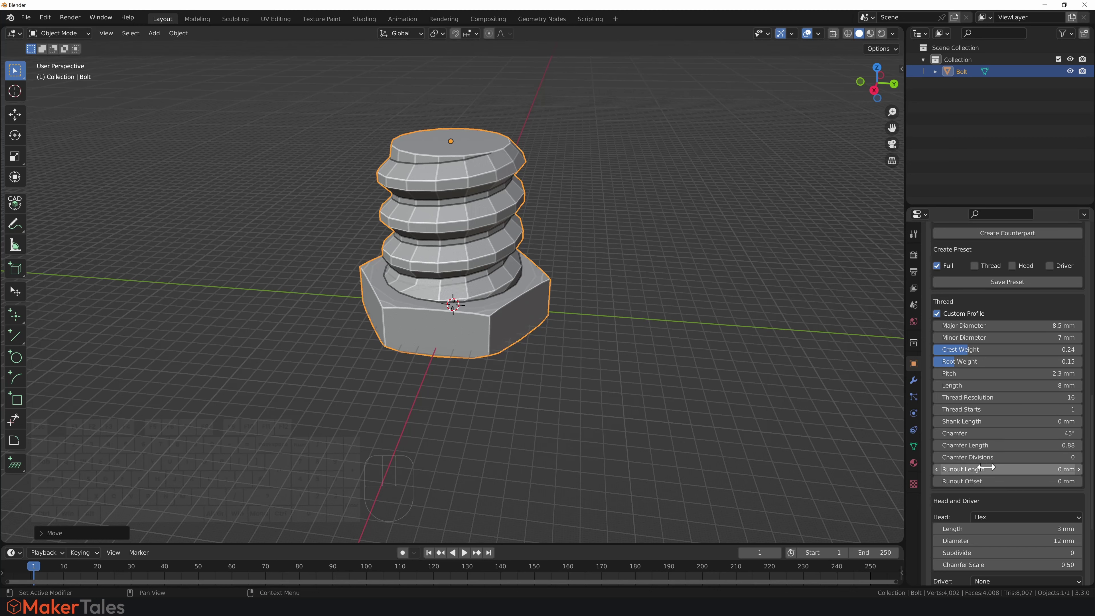
left_click(997, 397)
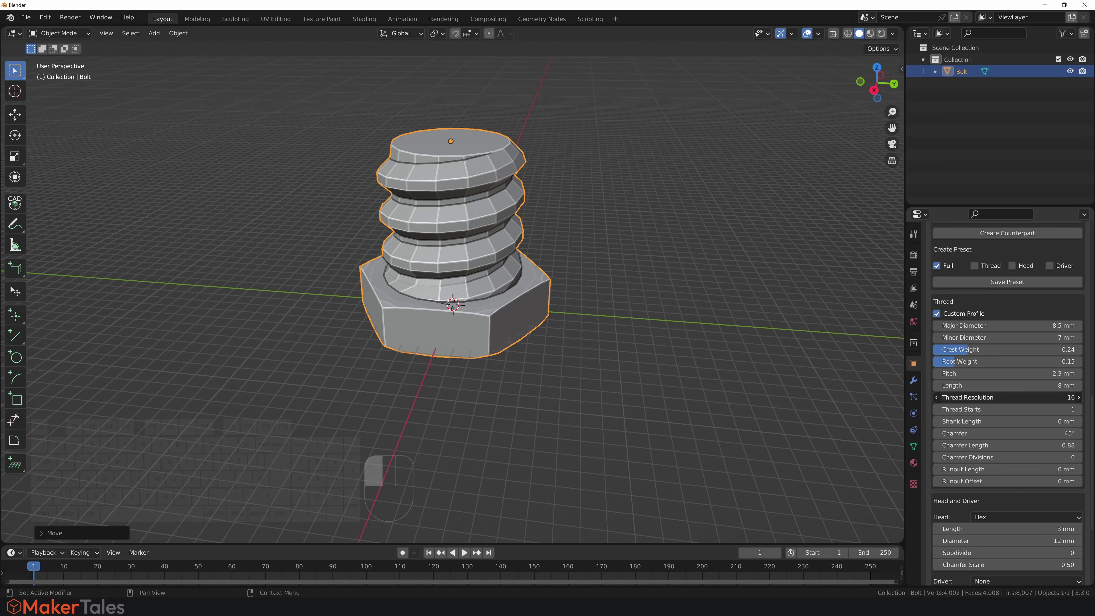
type("100")
key("Return")
left_click(544, 264)
middle_click_drag(544, 263, 571, 283)
scroll(570, 282, "down", 1)
scroll(571, 283, "down", 1)
Raise the bolt along the global Z axis to a Z location of about 127 mm
left_click(533, 308)
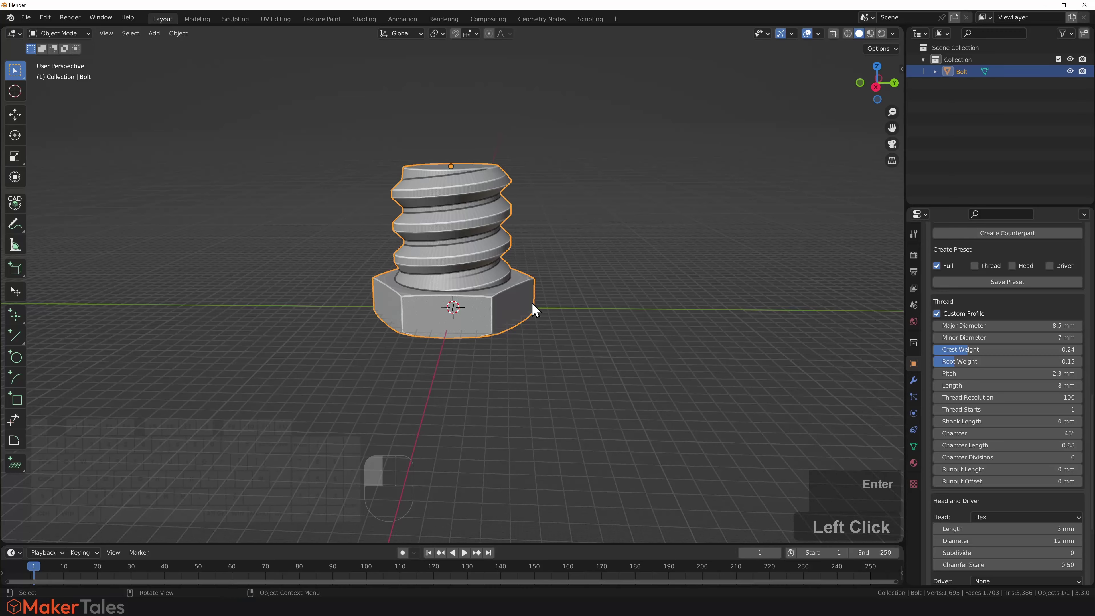
key("g")
key("z")
left_click(533, 276)
mouse_move(533, 276)
middle_mouse_down()
mouse_move(557, 223)
mouse_move(581, 240)
mouse_move(567, 277)
mouse_move(518, 270)
middle_mouse_up()
scroll(579, 225, "up", 1)
scroll(579, 225, "down", 1)
left_click(483, 298)
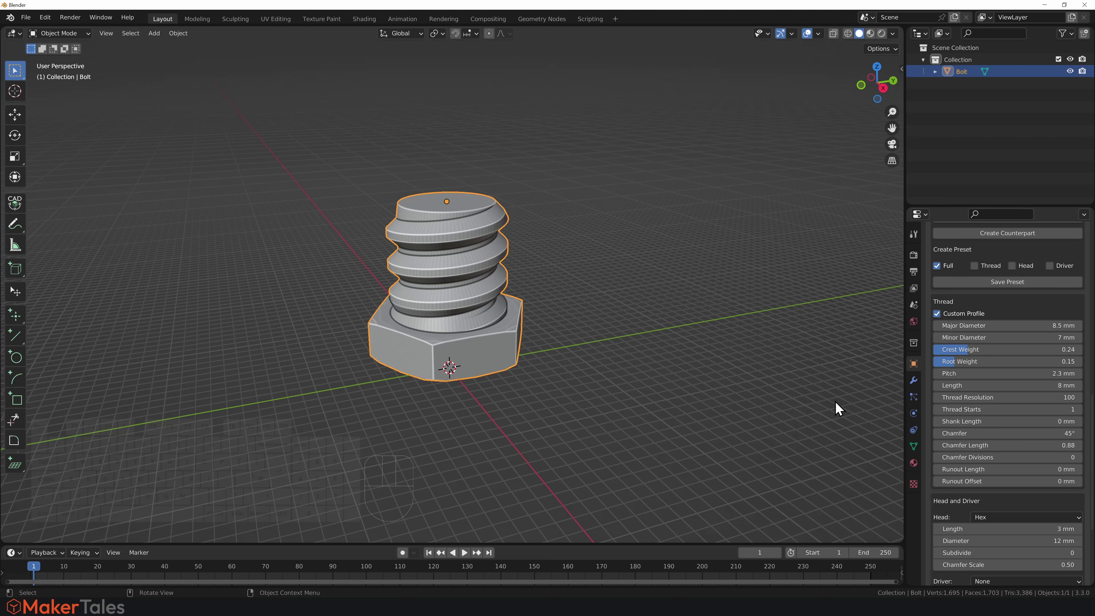
Set the hex head's chamfer scale to 1.5
scroll(997, 438, "down", 3)
scroll(995, 423, "up", 1)
scroll(993, 414, "down", 5)
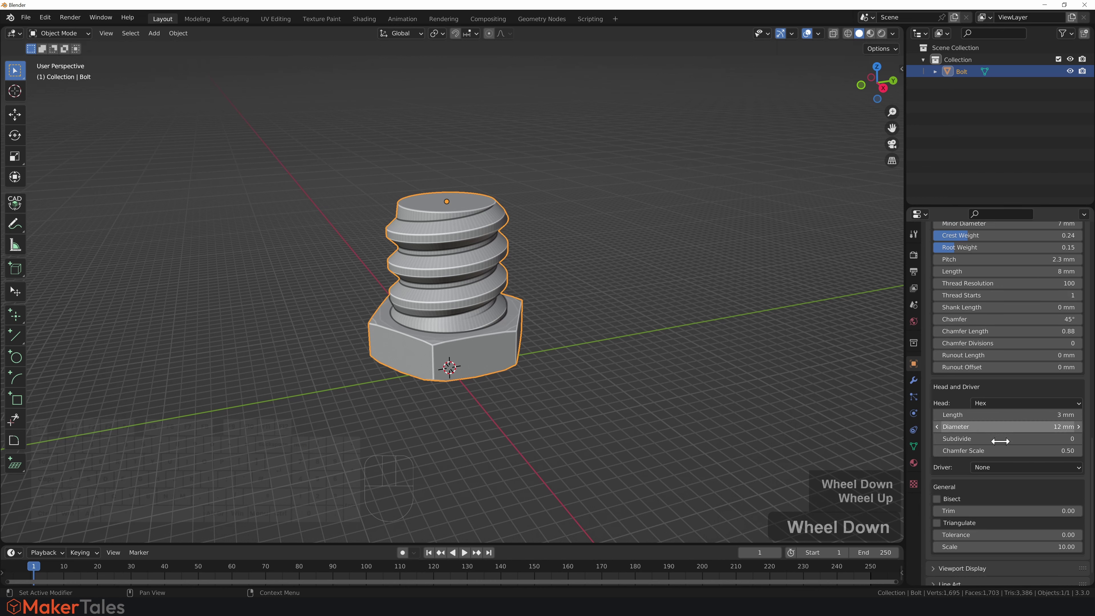
middle_click_drag(644, 436, 470, 355)
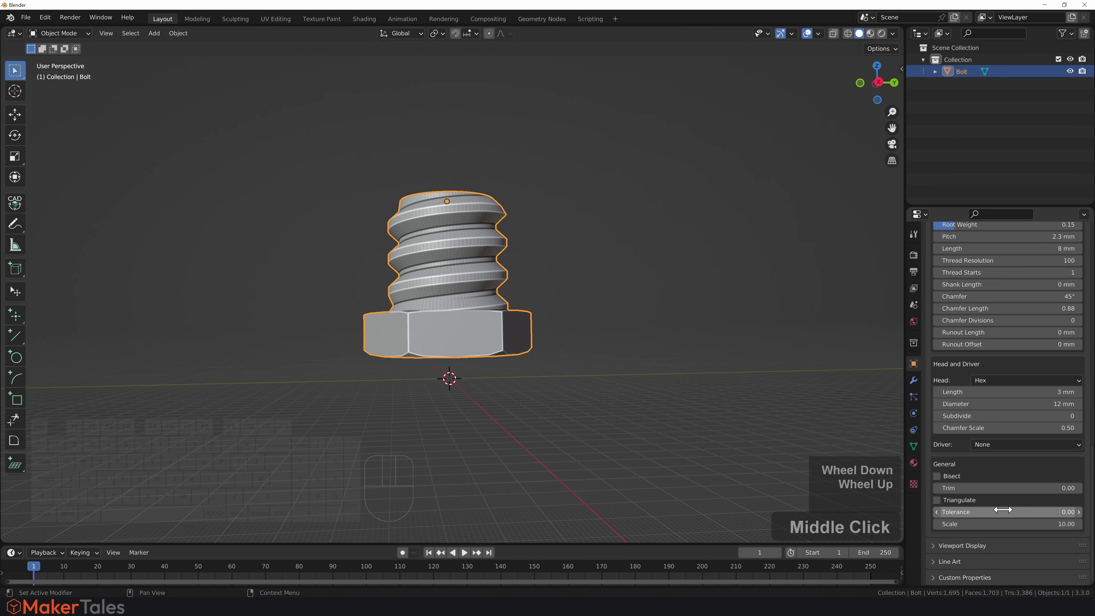
left_click(989, 429)
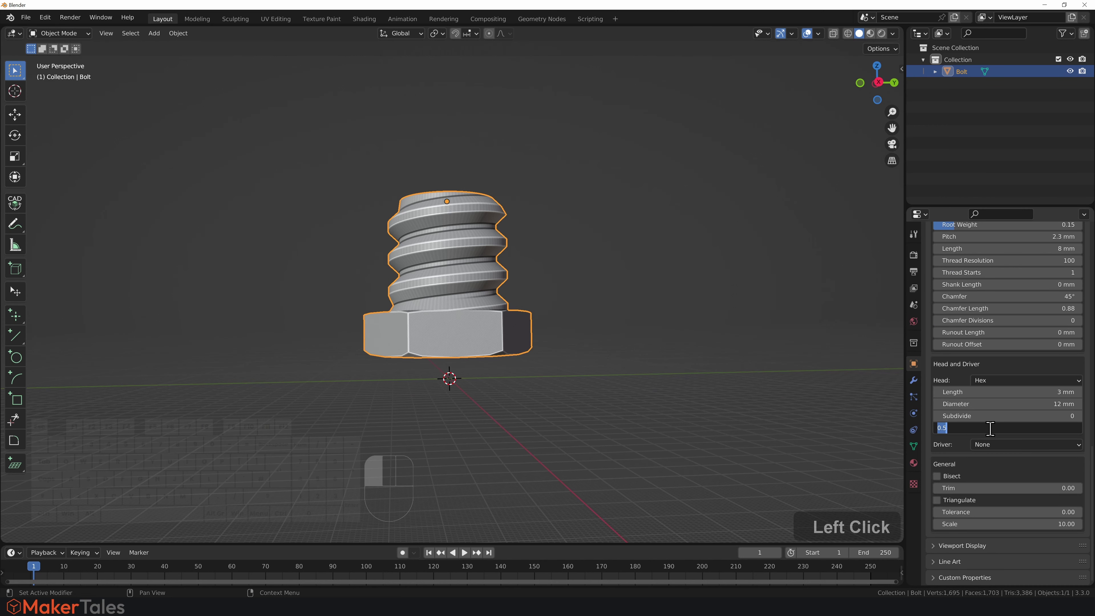
type("1.5")
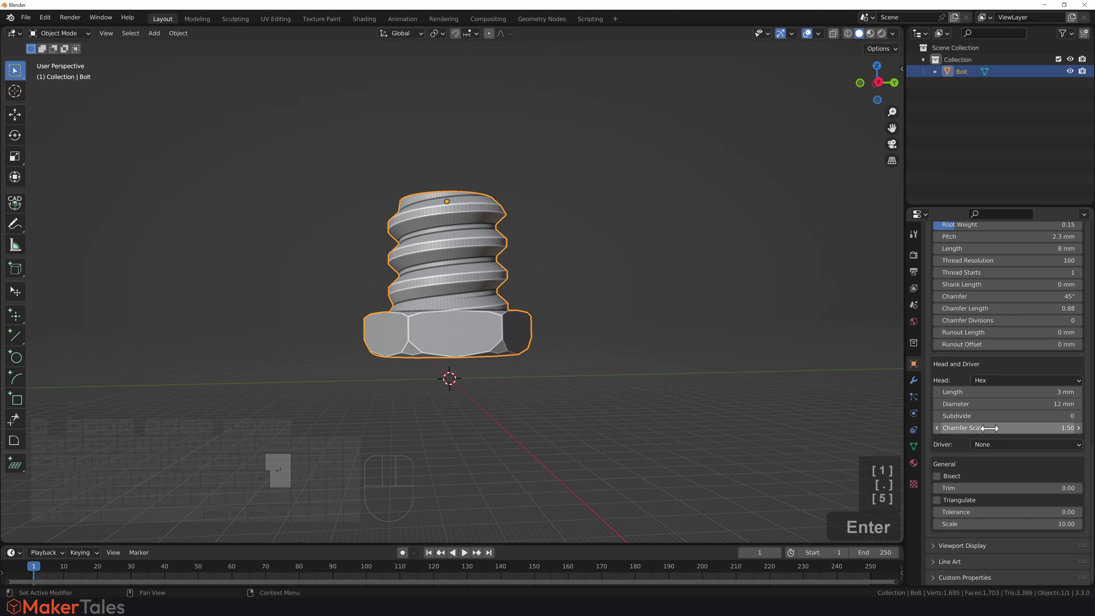
middle_click_drag(593, 310, 586, 359)
scroll(501, 245, "up", 3)
middle_click_drag(501, 245, 497, 190)
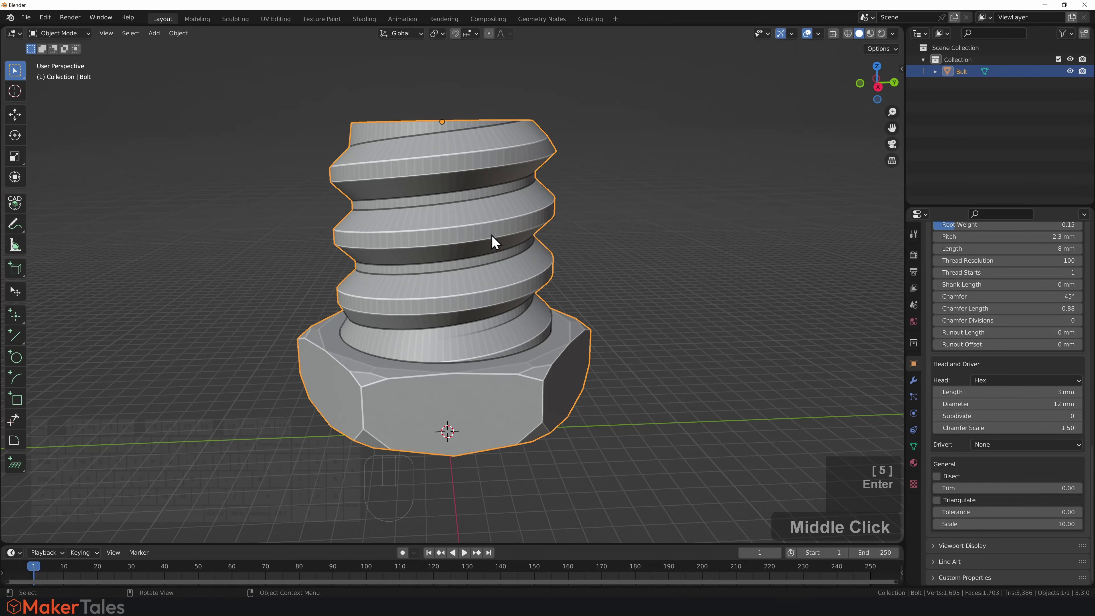
Add a mesh cylinder at the 3D cursor with 100 vertices
middle_click_drag(487, 281, 519, 246)
key("shift")
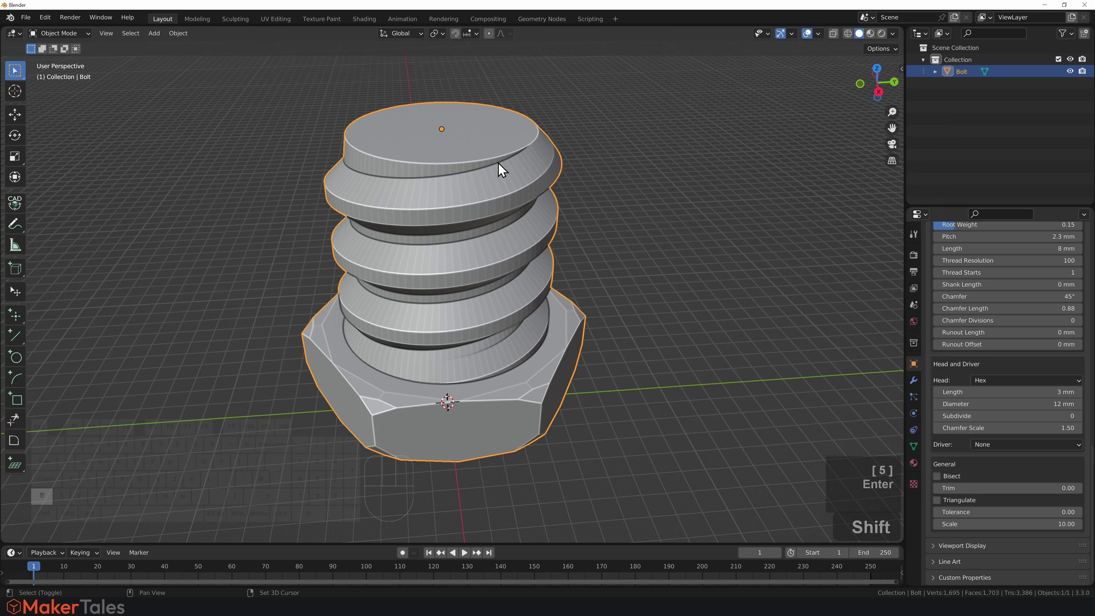
key("shift+a")
mouse_move(500, 162)
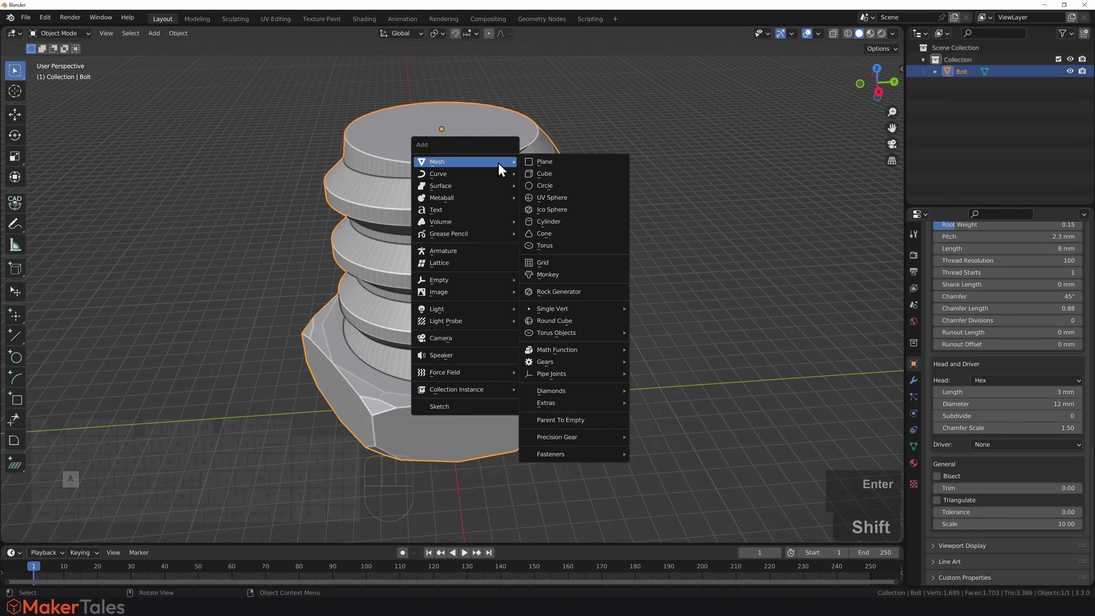
left_click(549, 221)
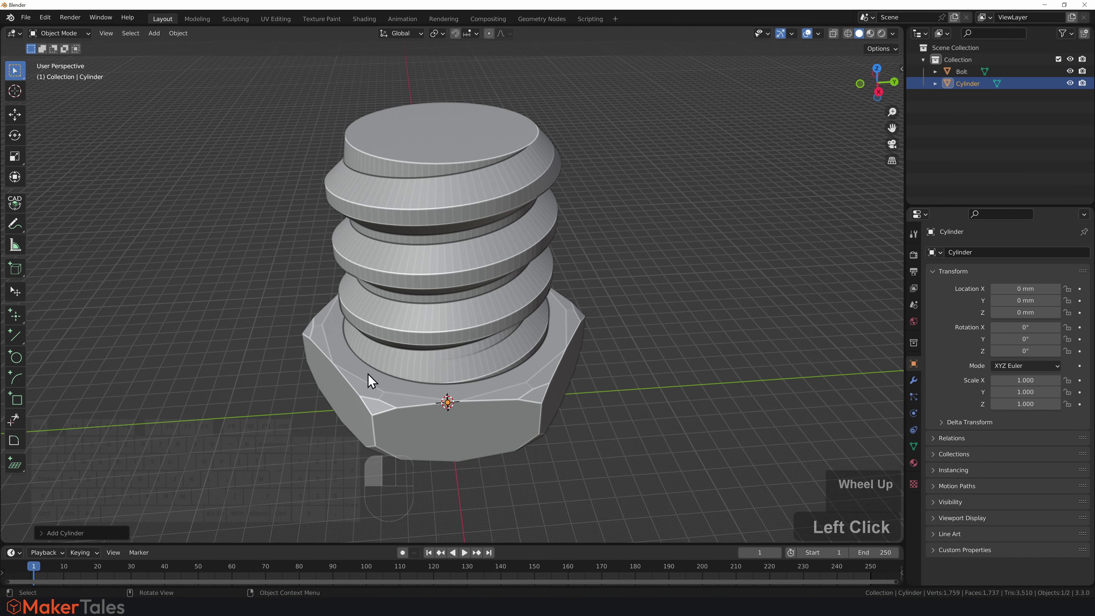
left_click(82, 533)
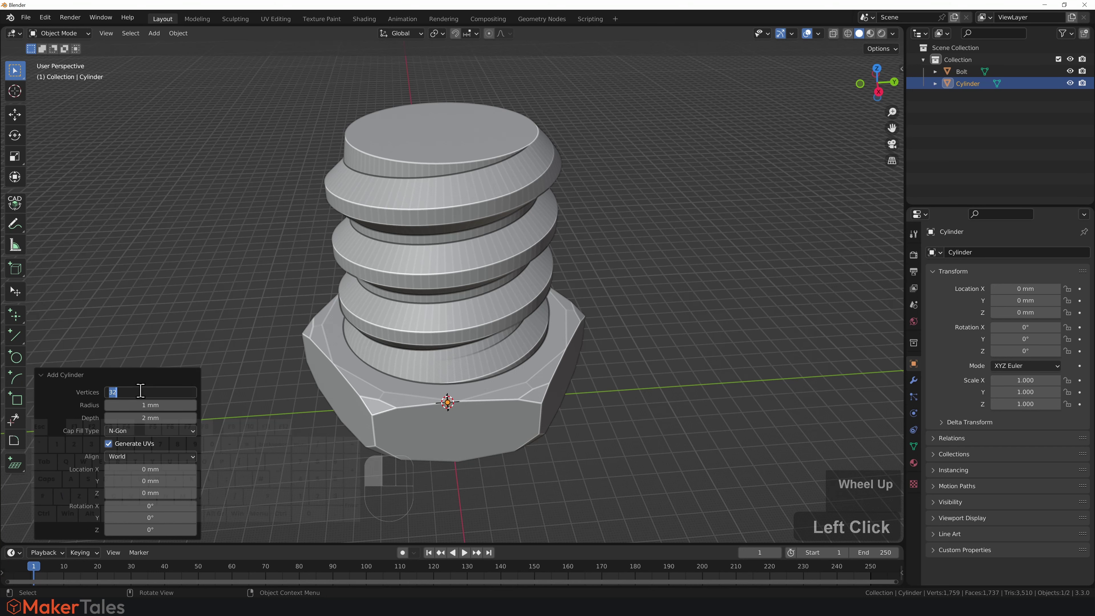
type("100")
key("Return")
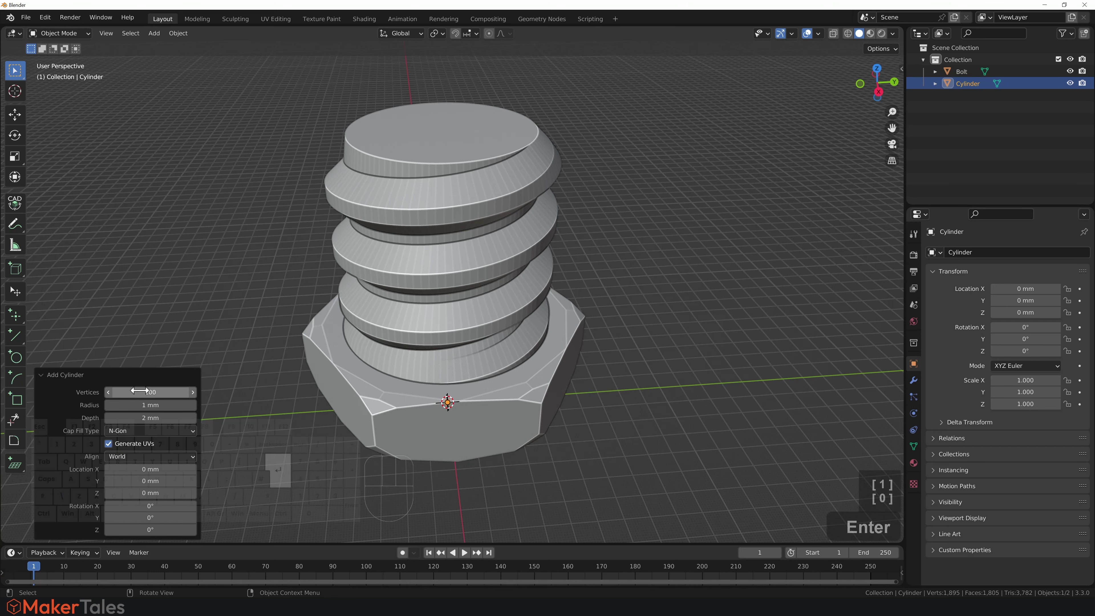
Set the cylinder's radius to 32 mm and its depth to about 110 mm
left_click(142, 405)
type("32")
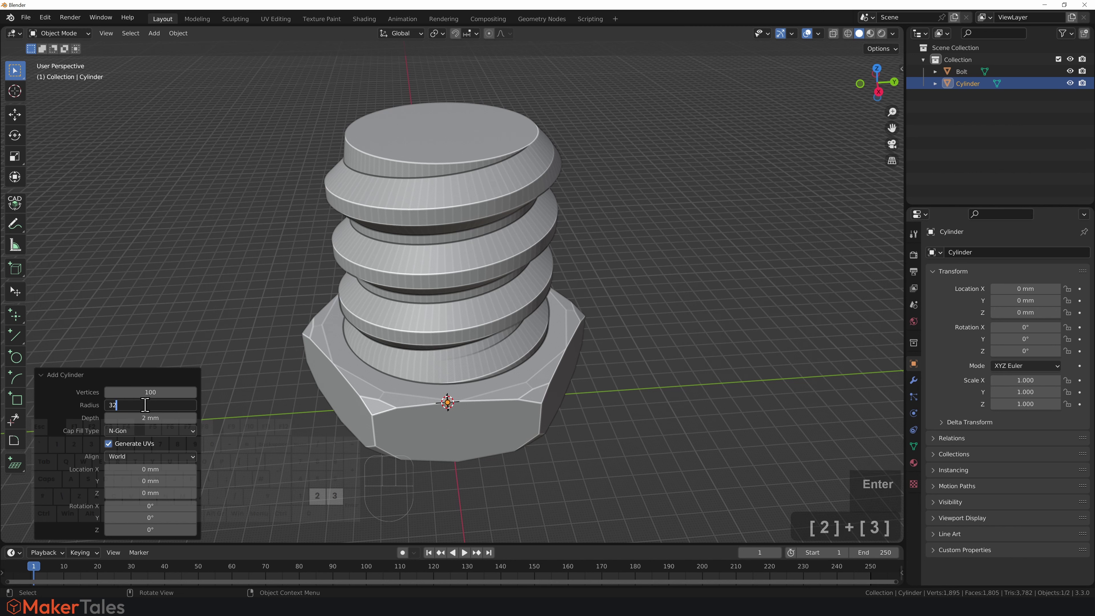
key("Return")
left_click(152, 417)
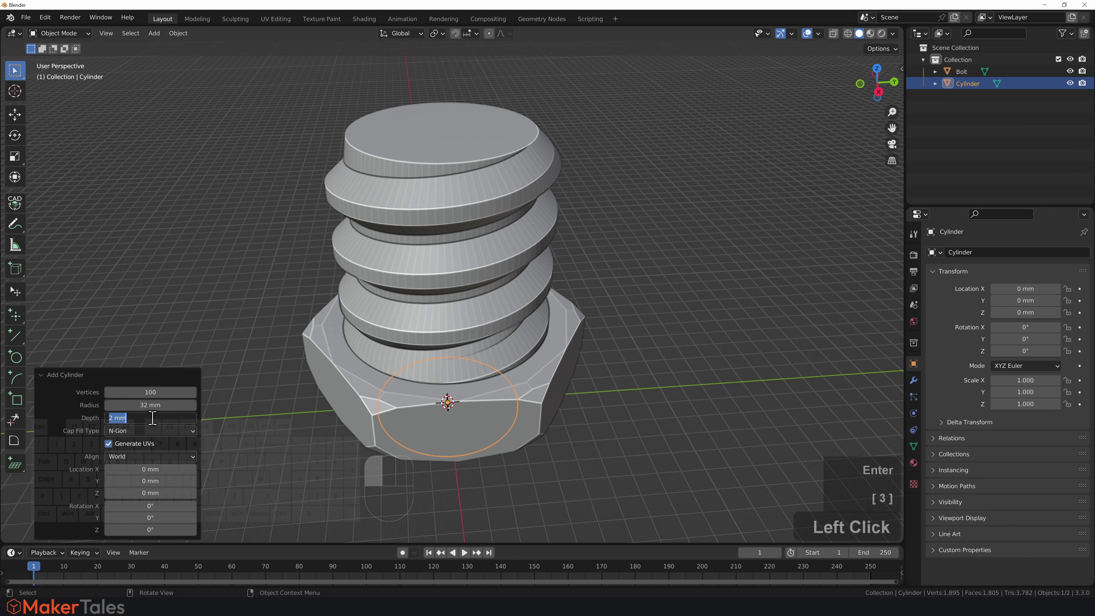
type("100")
key("Return")
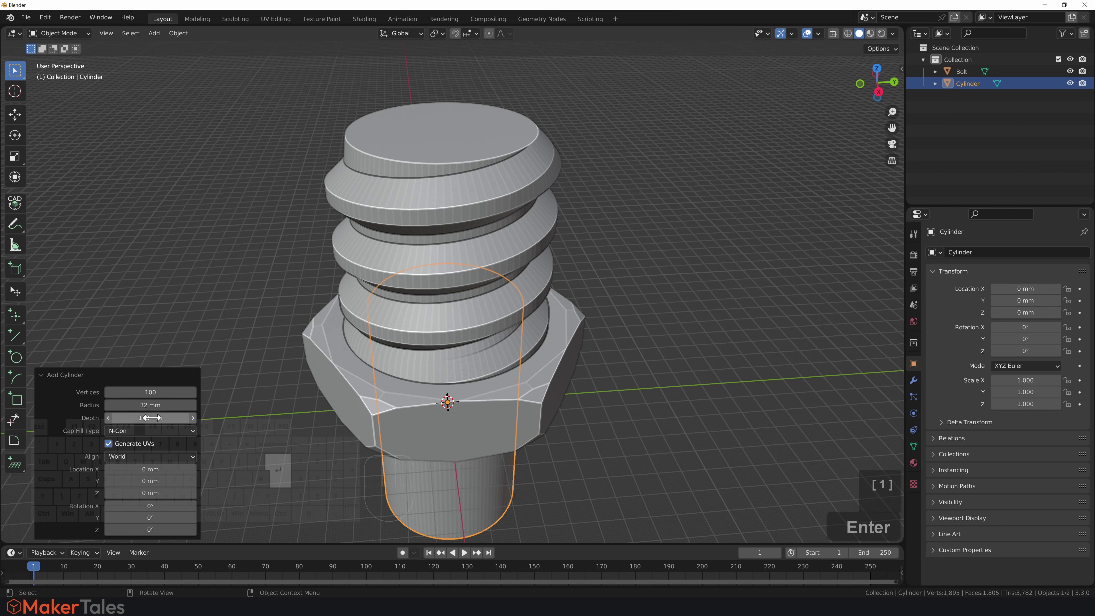
left_click(627, 413)
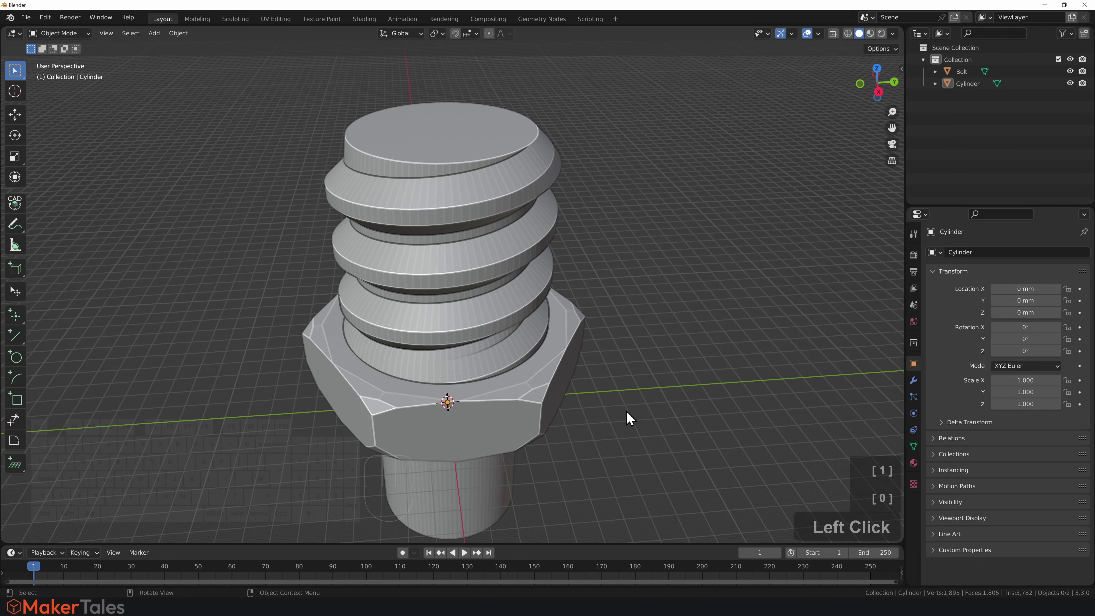
In a see-through right side view, move the cylinder up along Z into the bolt, to a Z location of about 74 mm
key("KP_3")
key("alt+z")
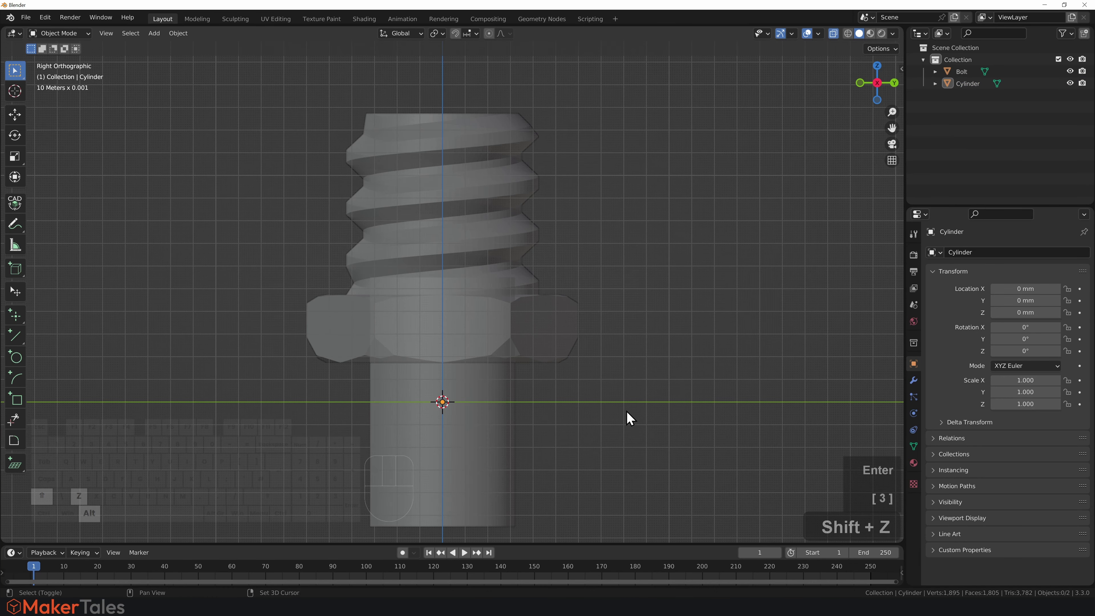
key("shift+z")
left_click(550, 463)
left_click(443, 472)
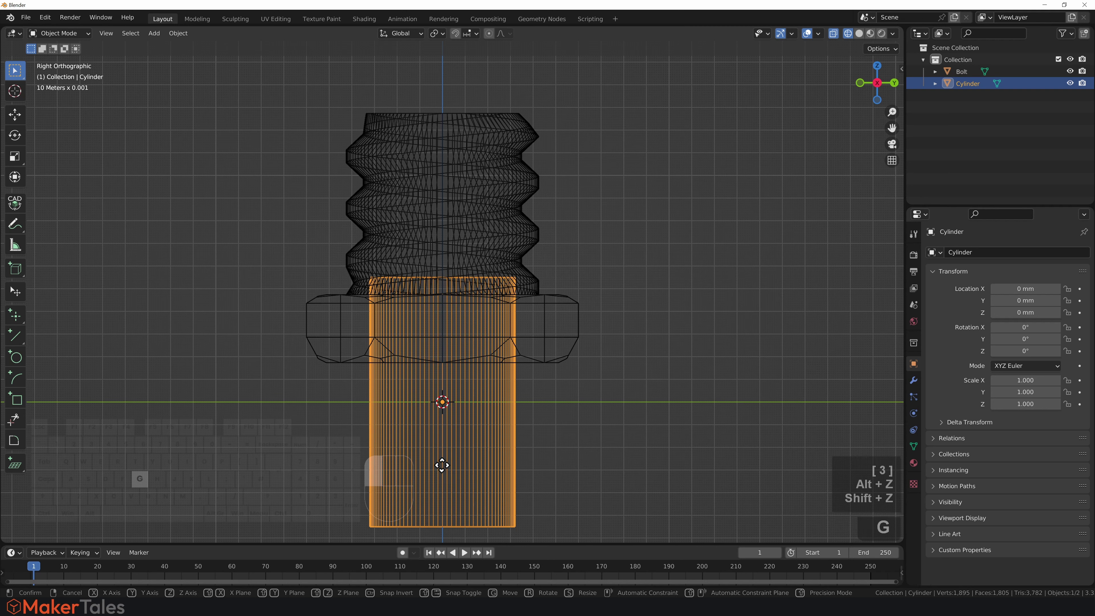
key("g")
key("z")
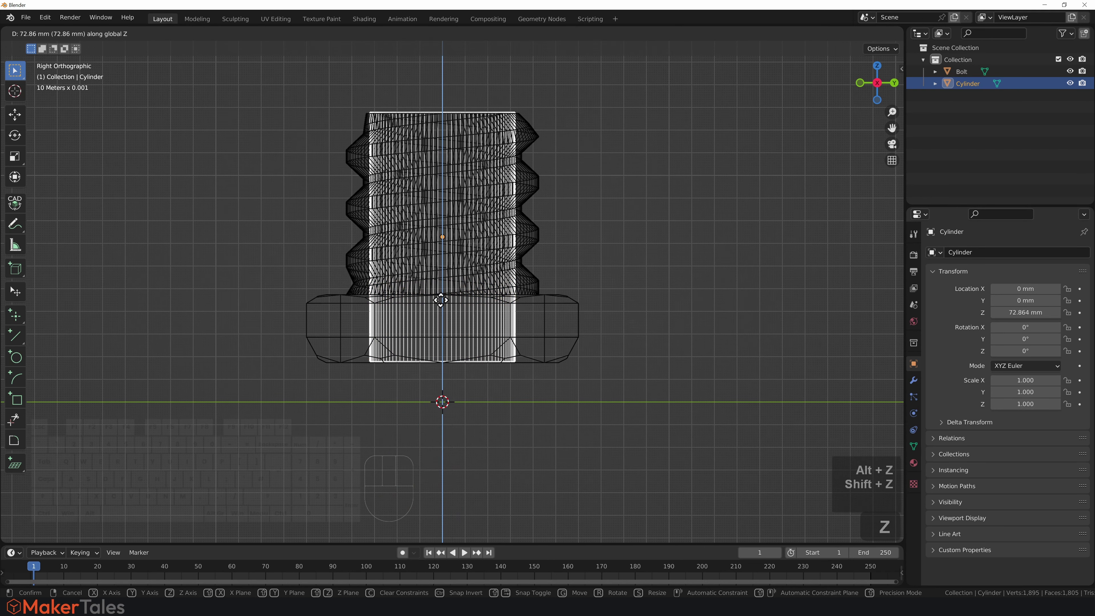
left_click(444, 302)
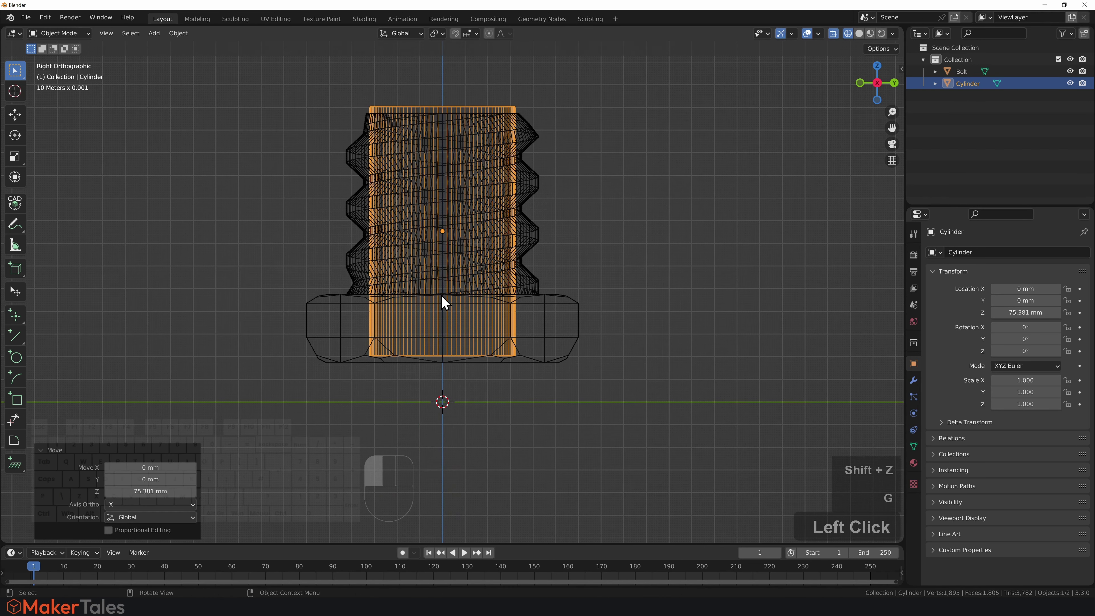
key("g")
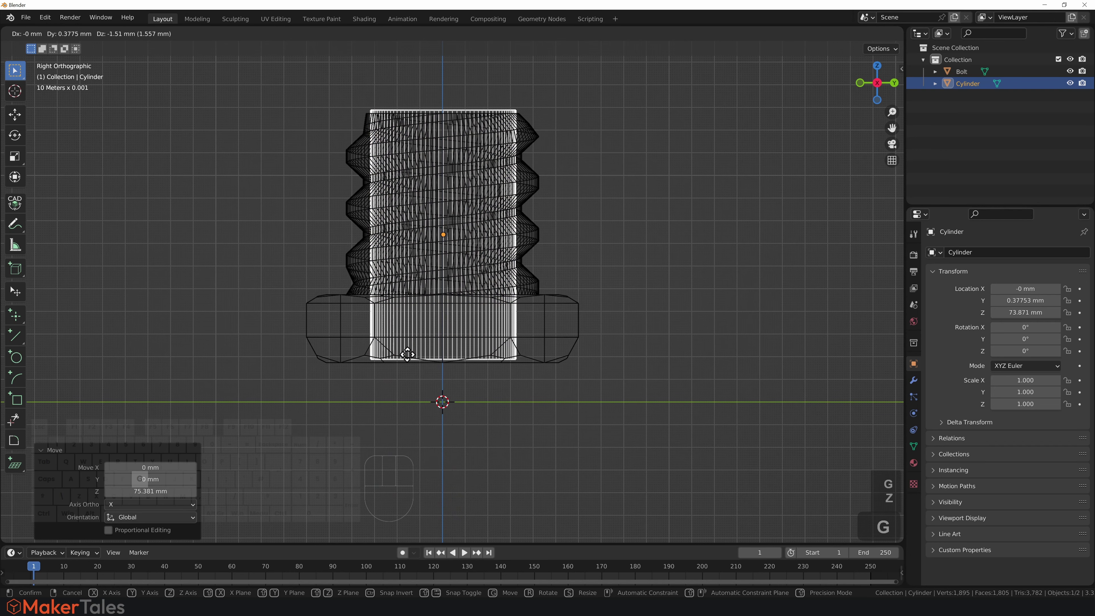
key("z")
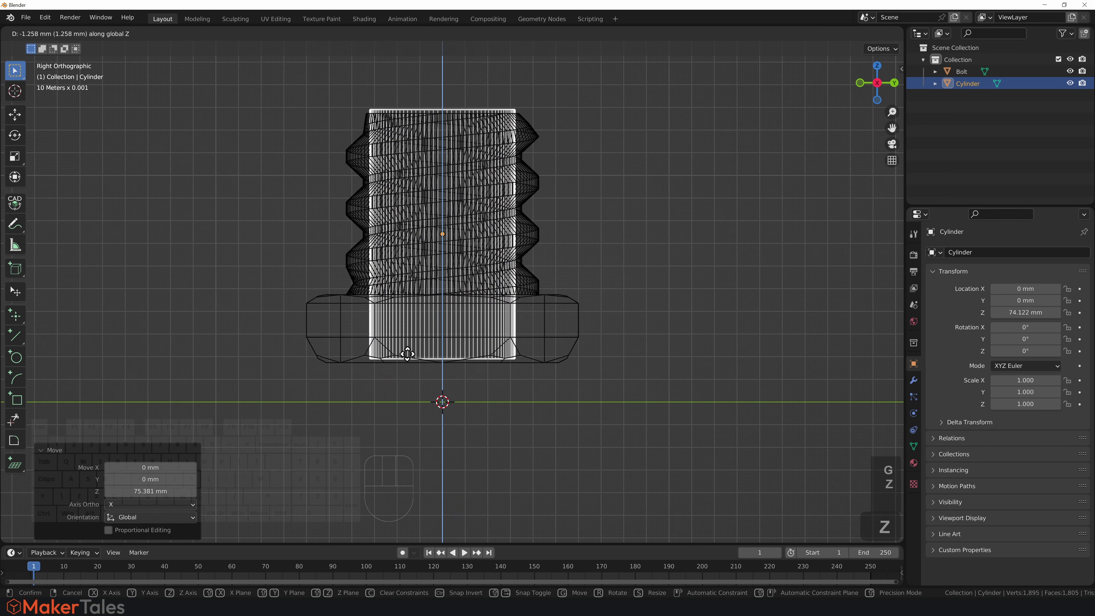
left_click(408, 353)
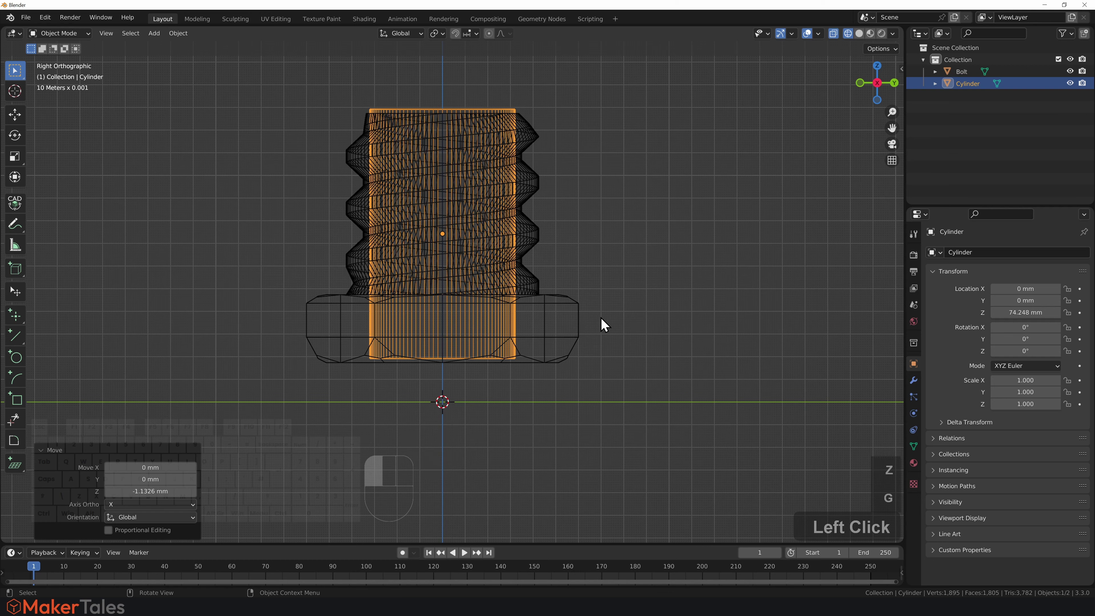
Return to solid shading and subtract the cylinder from the bolt with a Boolean difference to hollow out the threaded shaft
key("alt+z")
key("shift+z")
middle_click_drag(602, 324, 611, 327)
key("alt+z")
middle_click_drag(595, 218, 610, 325, "shift")
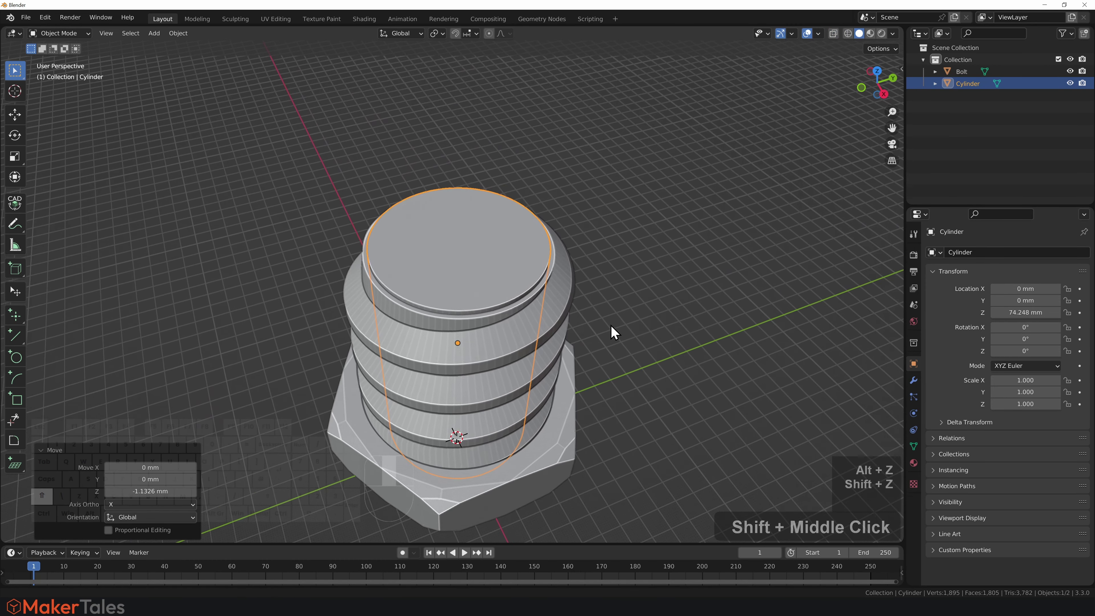
left_click(611, 325)
left_click(508, 252)
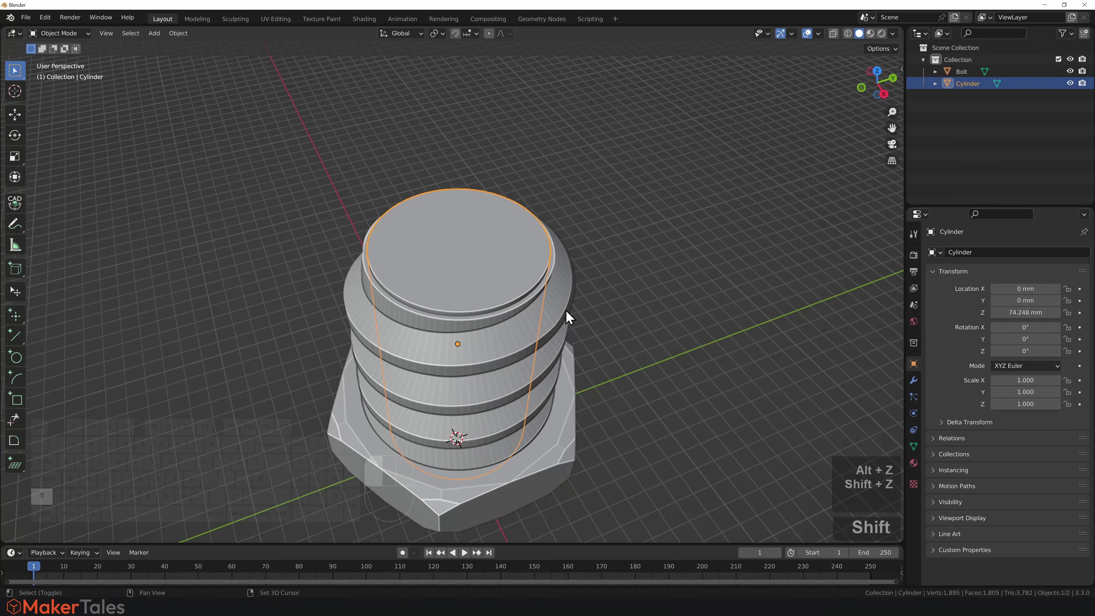
left_click(556, 307, "shift")
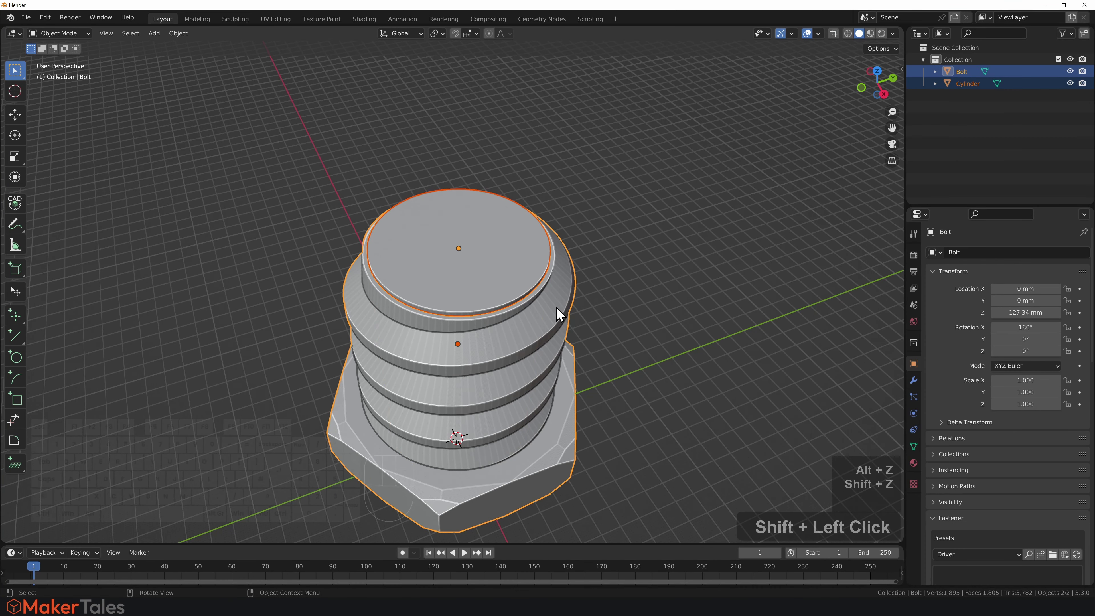
key("ctrl+KP_Subtract")
left_click(594, 312)
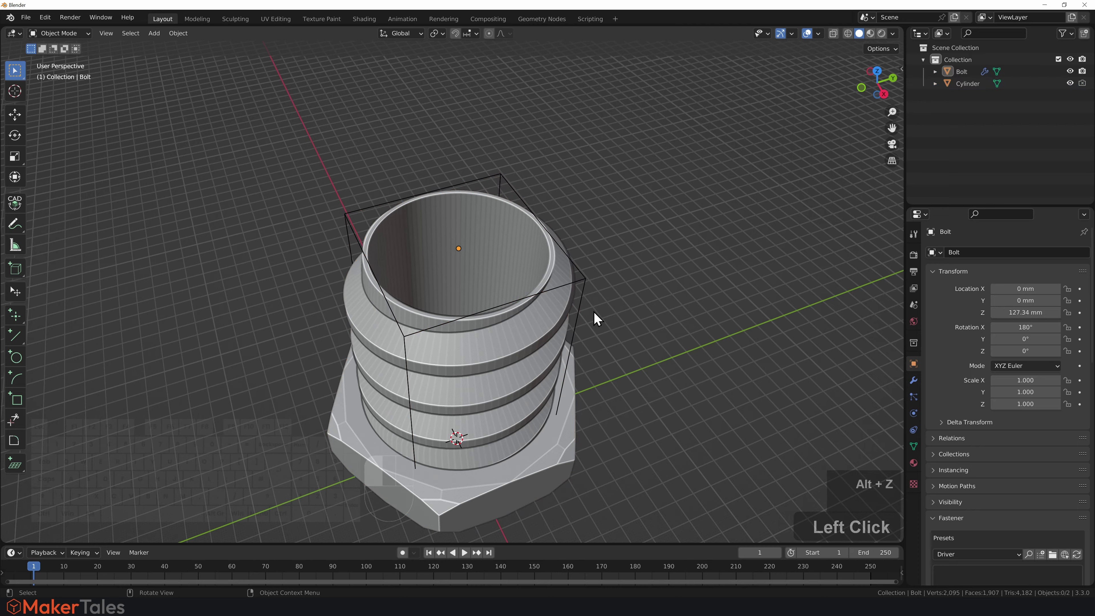
Set the chamfer length of the hollowed bolt's thread to 0.91
middle_click_drag(594, 312, 602, 362)
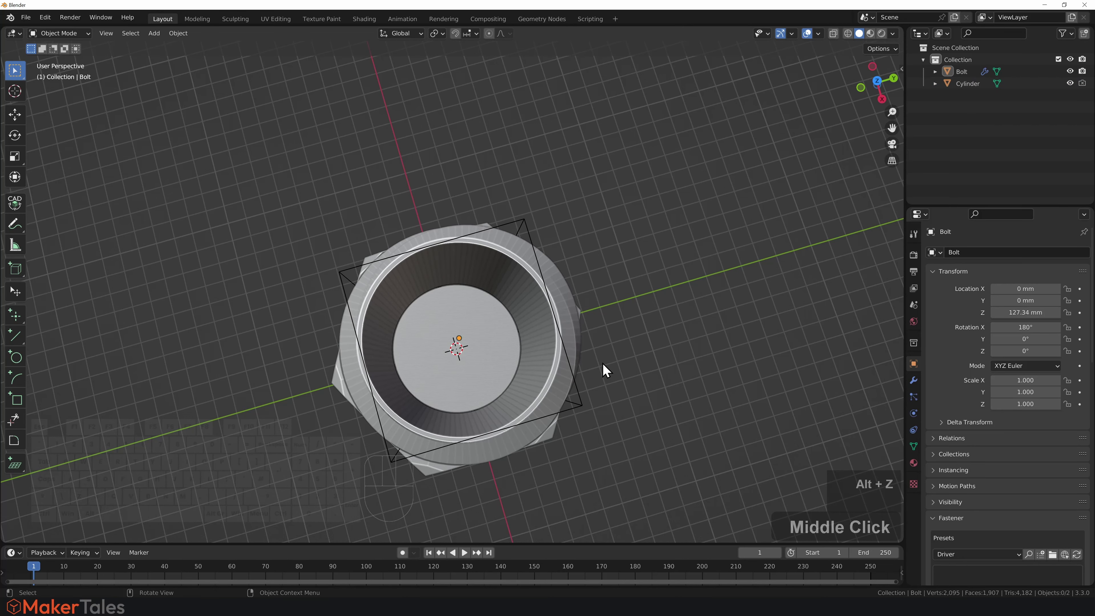
key("KP_7")
middle_click_drag(647, 313, 563, 275, "shift")
scroll(412, 252, "up", 5)
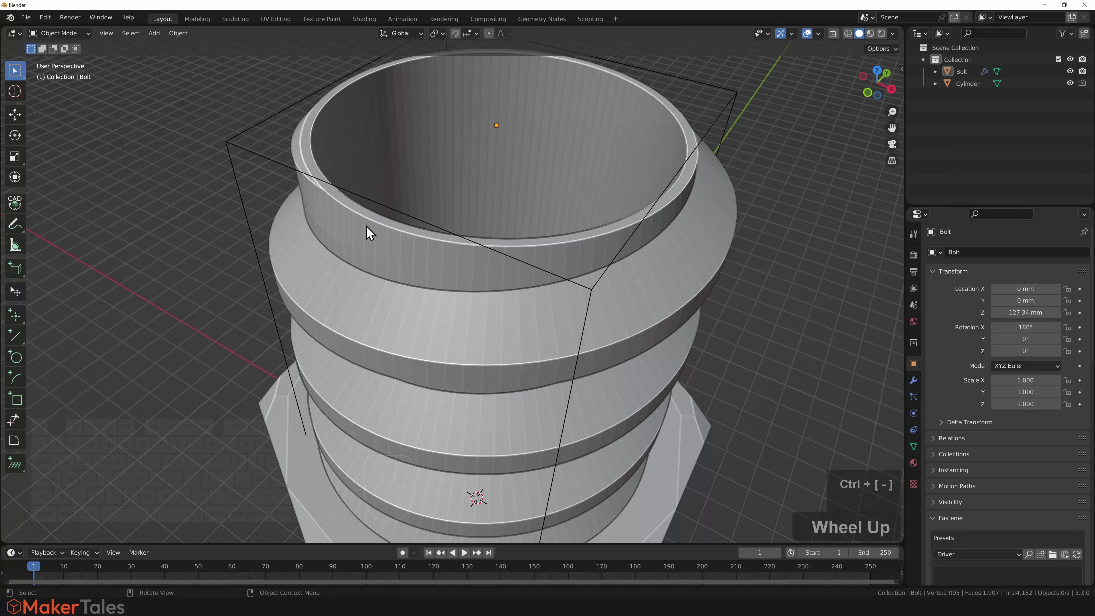
middle_click_drag(460, 244, 562, 234)
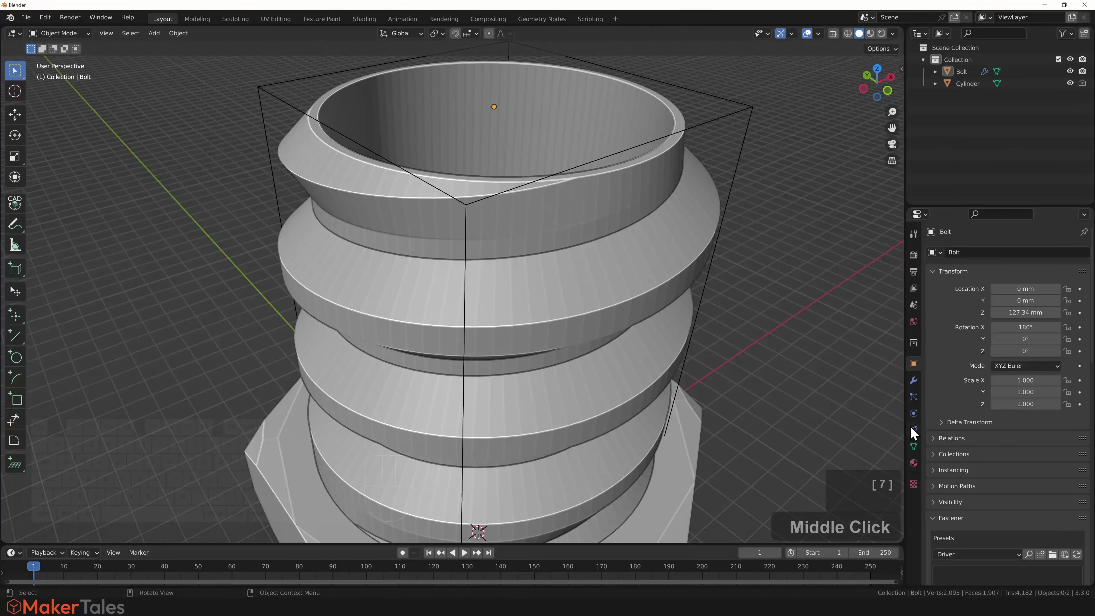
left_click(669, 291)
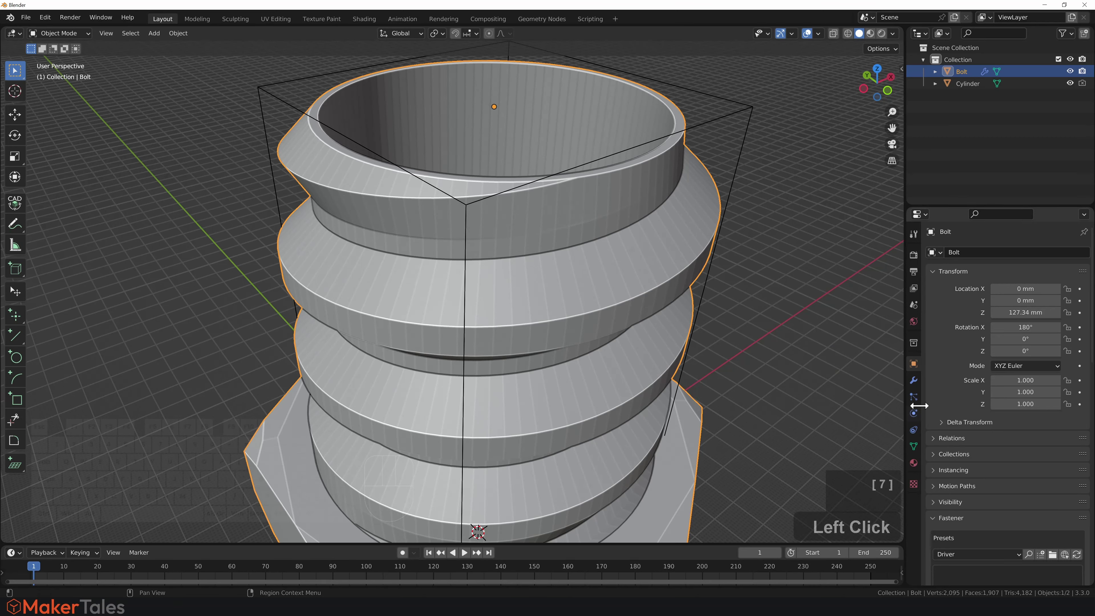
left_click(913, 380)
left_click(914, 363)
scroll(951, 400, "down", 3)
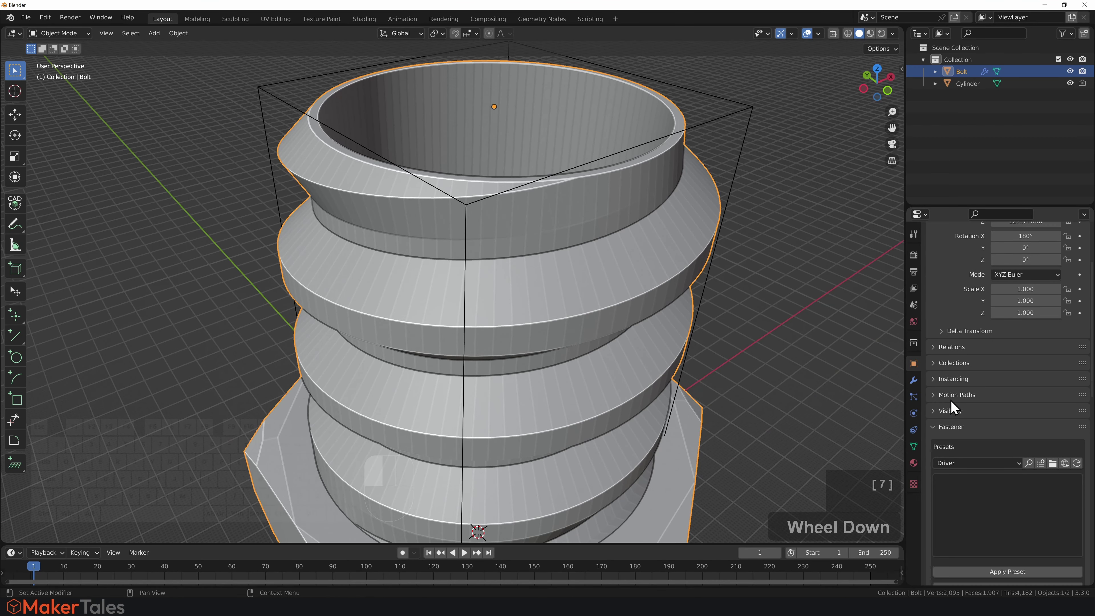
scroll(954, 407, "down", 10)
scroll(955, 413, "up", 2)
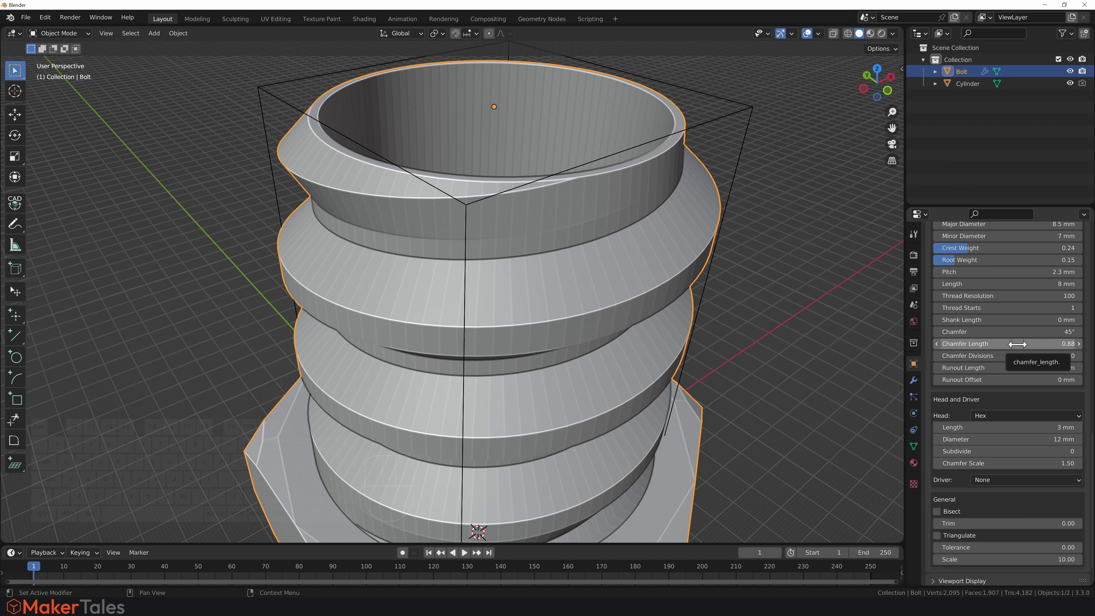
mouse_move(1017, 344)
left_mouse_down()
mouse_move(991, 344)
mouse_move(1020, 344)
left_mouse_up()
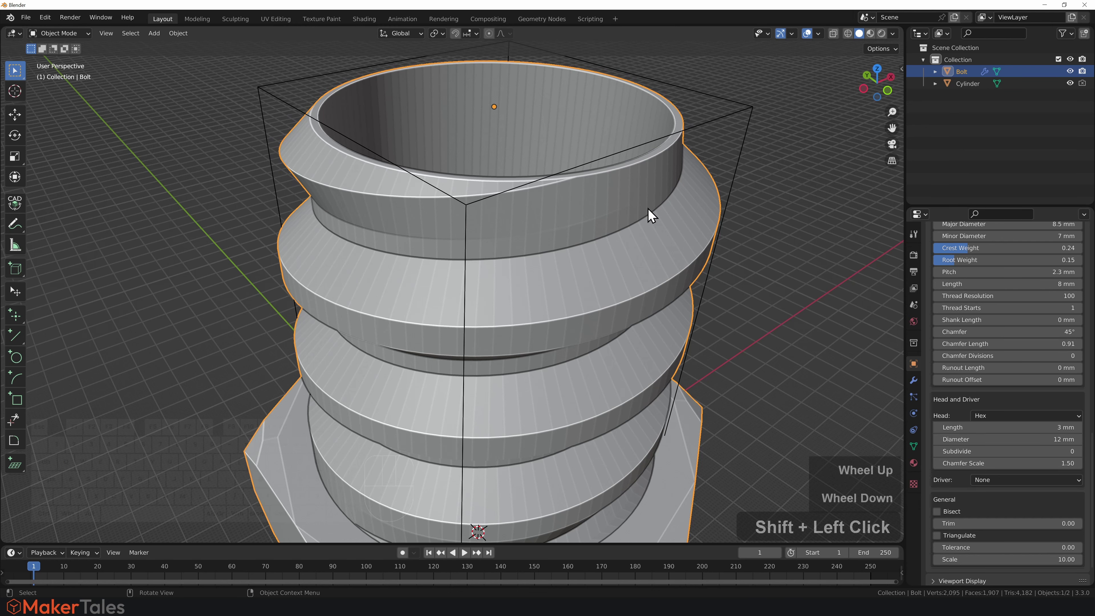
Create a matching nut as the counterpart of the bolt
middle_click_drag(606, 211, 733, 235)
scroll(632, 322, "down", 5)
scroll(730, 234, "down", 2)
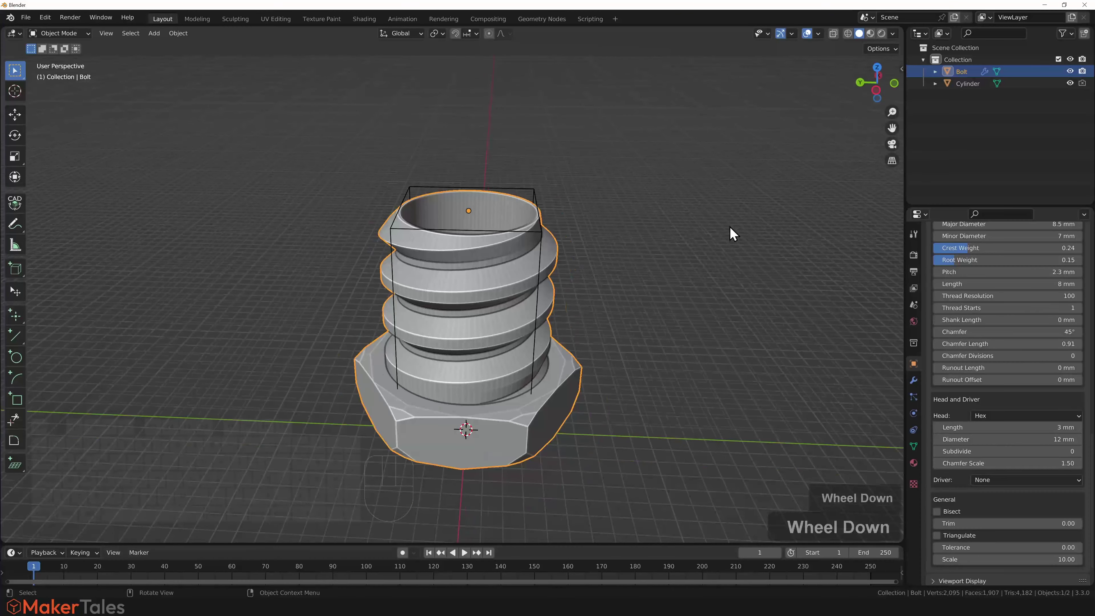
middle_click_drag(651, 400, 570, 367, "shift")
left_click(570, 366)
left_click(482, 352)
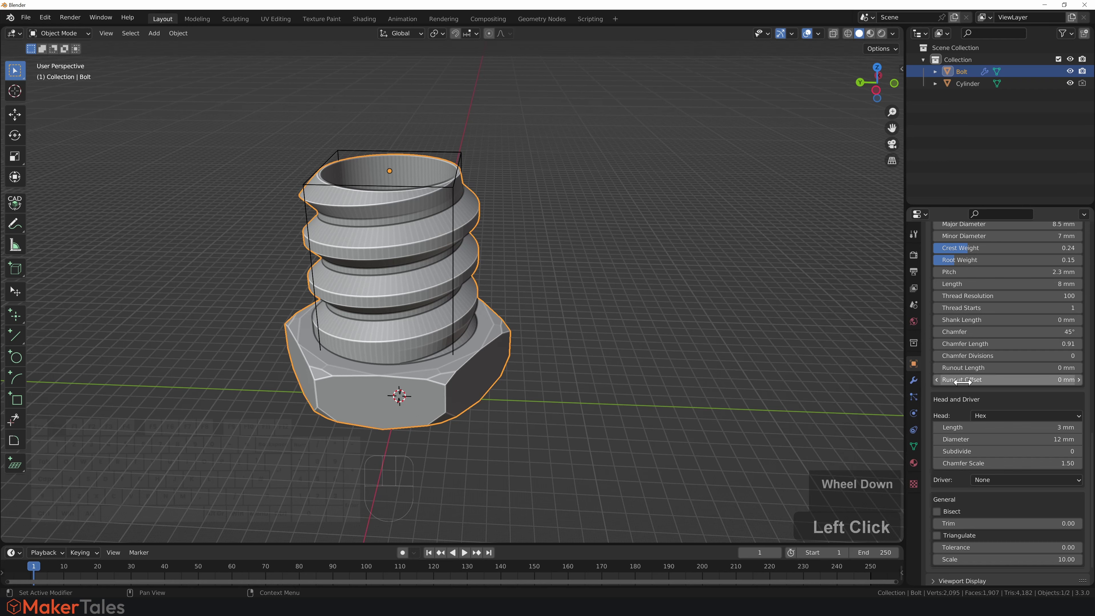
scroll(979, 387, "down", 2)
scroll(978, 387, "up", 14)
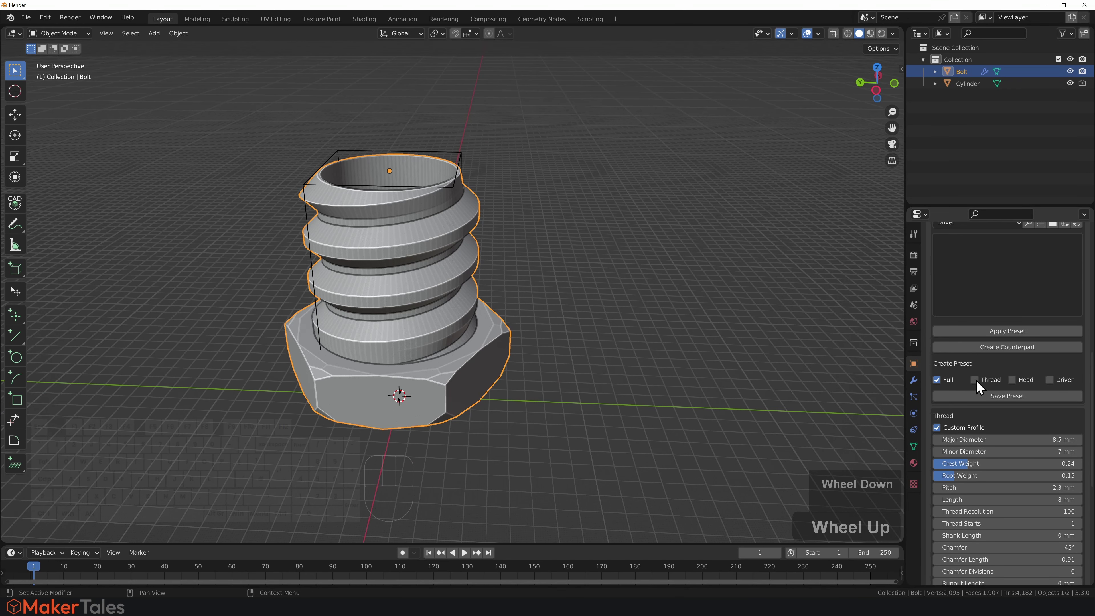
left_click(1003, 348)
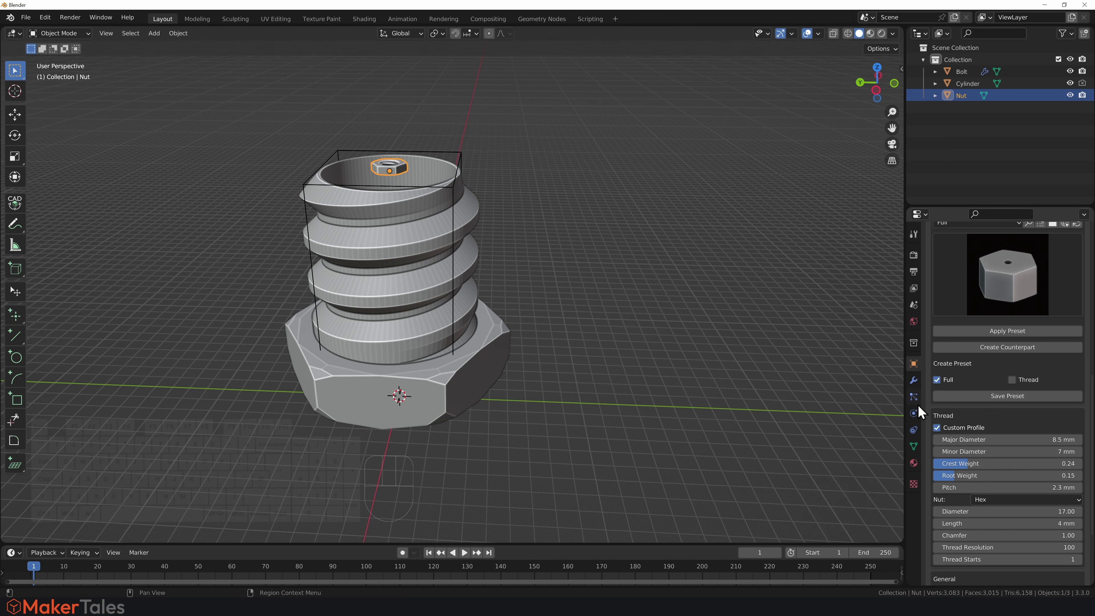
Set the nut's scale to 10
scroll(988, 443, "down", 6)
left_click(1008, 523)
type("10")
key("Return")
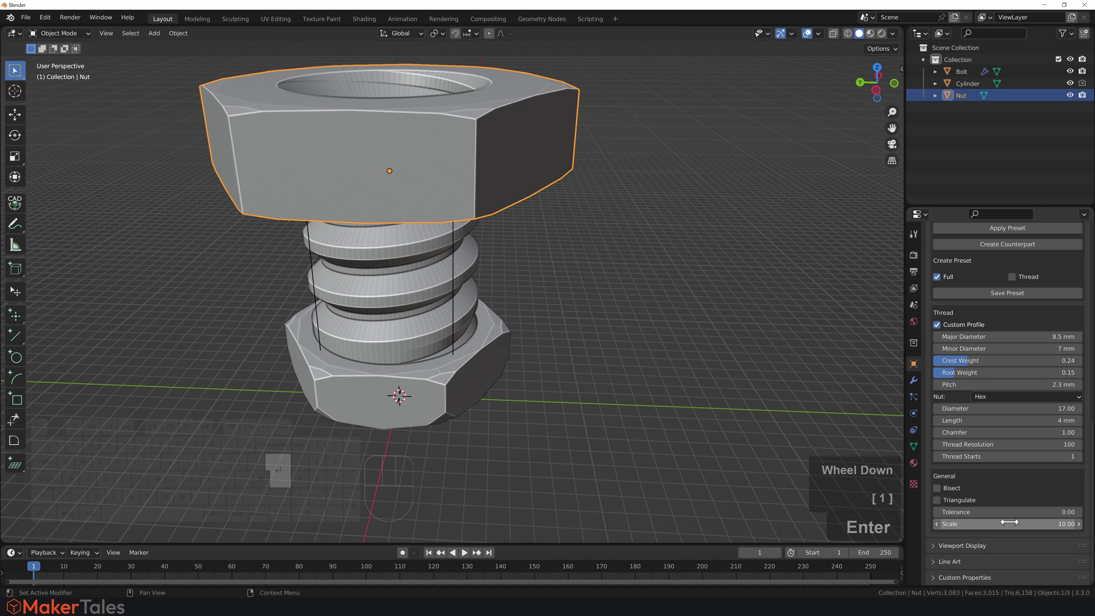
Set the nut's length to 2.5 mm and its diameter to 12
left_click(984, 421)
type("2.5")
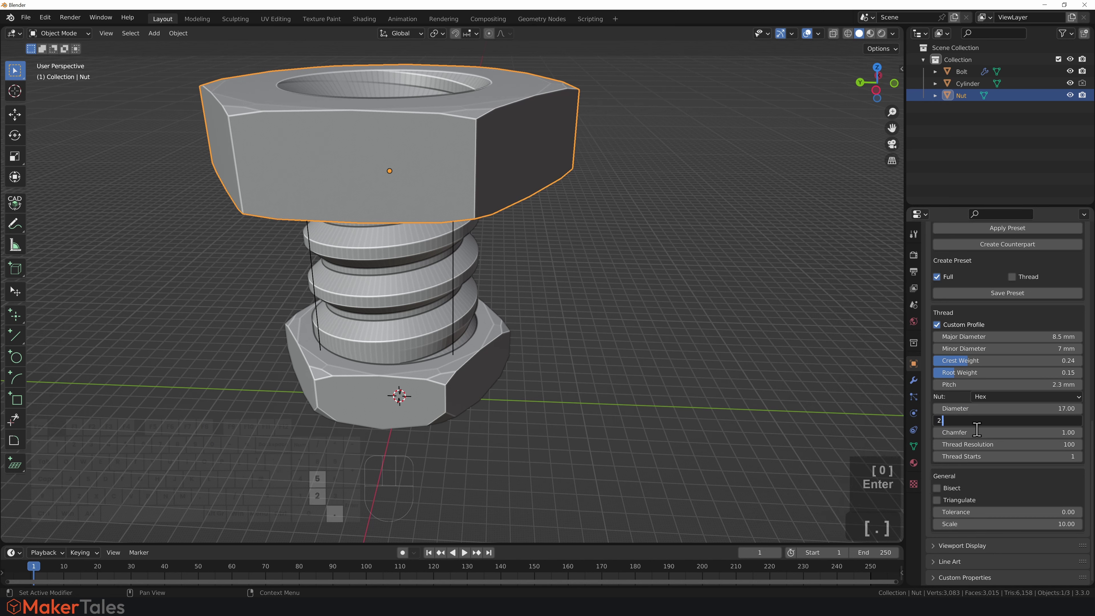
key("Return")
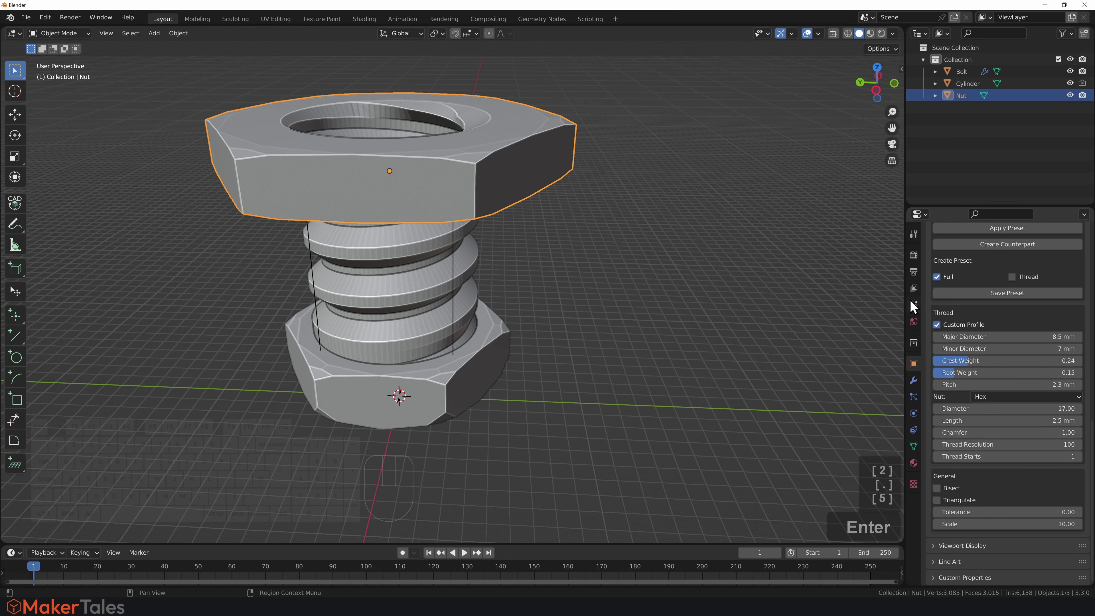
left_click(994, 408)
type("12")
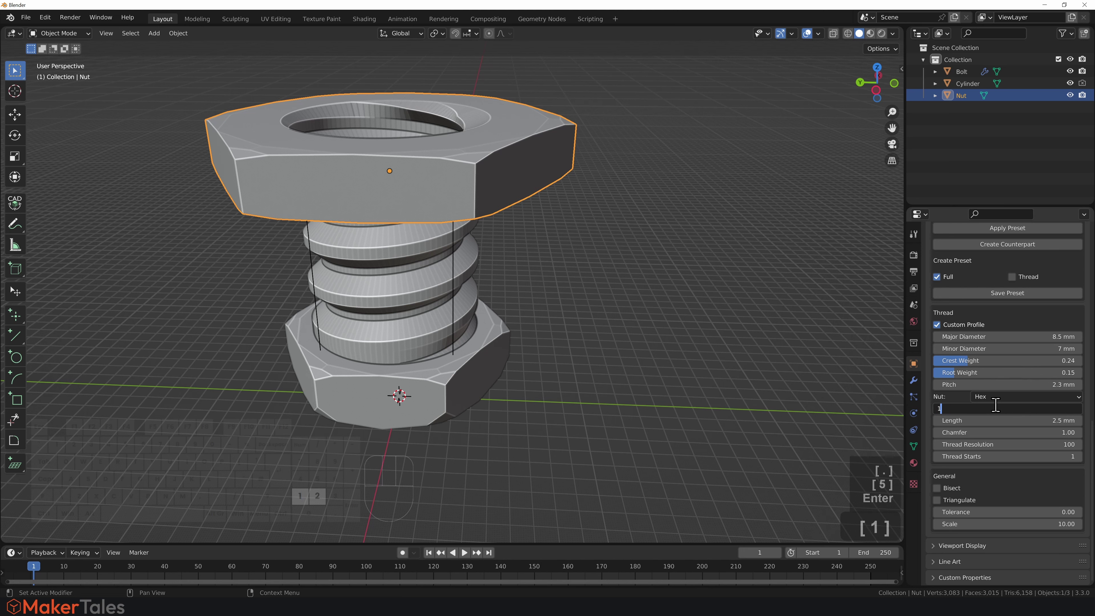
key("Return")
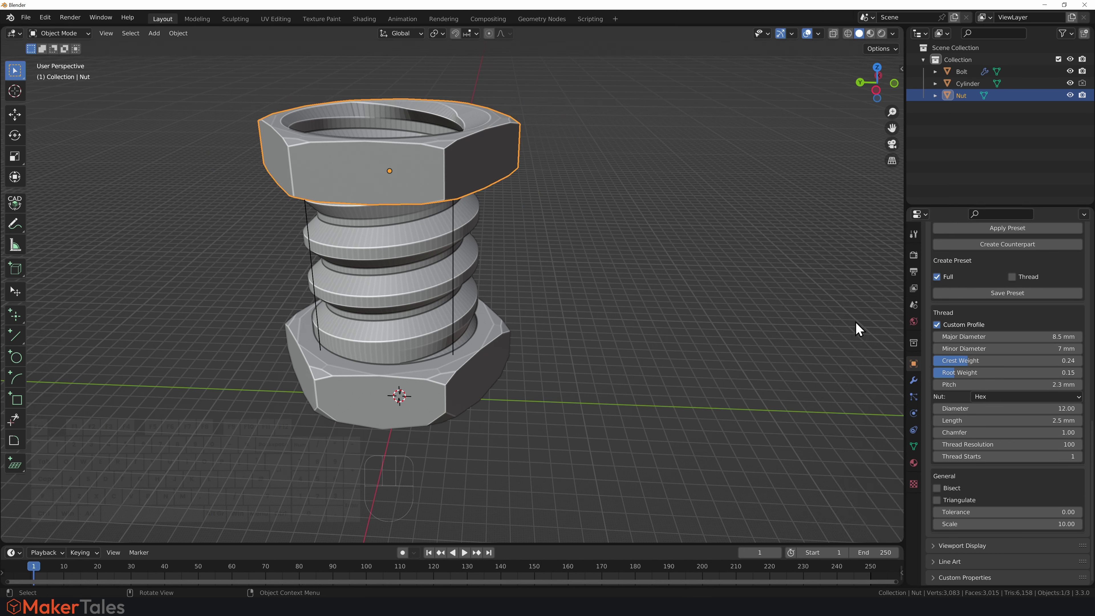
Select the bolt and try hex head diameters of 15 mm and 12.5 mm
middle_click_drag(716, 269, 760, 289)
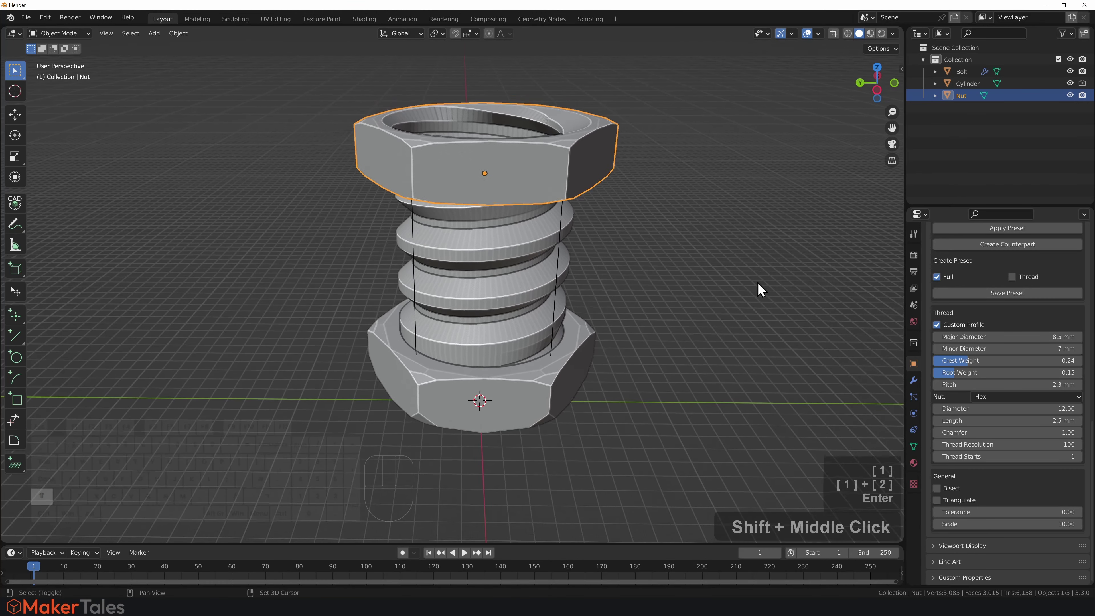
left_click(569, 379)
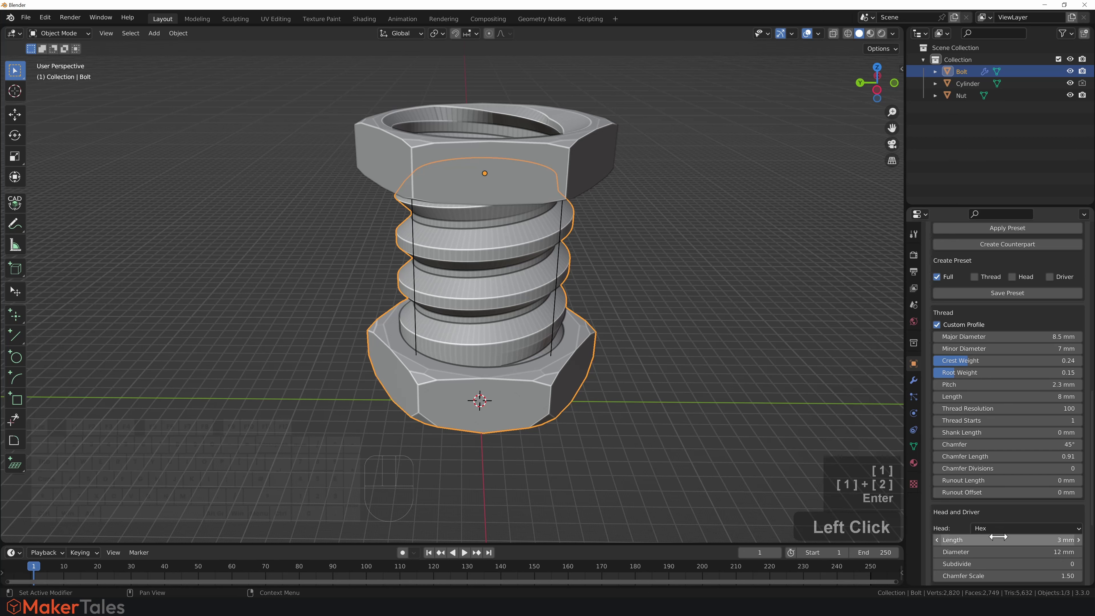
scroll(999, 526, "down", 1)
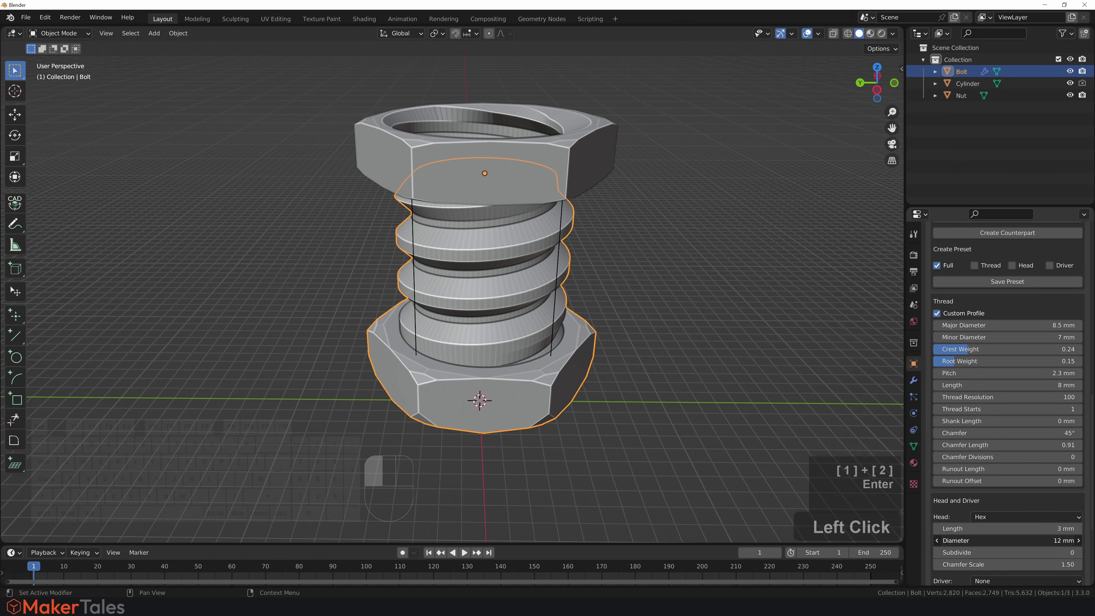
mouse_move(992, 540)
left_mouse_down()
mouse_move(1011, 540)
mouse_move(992, 538)
left_mouse_up()
left_click(992, 539)
type("15")
key("Return")
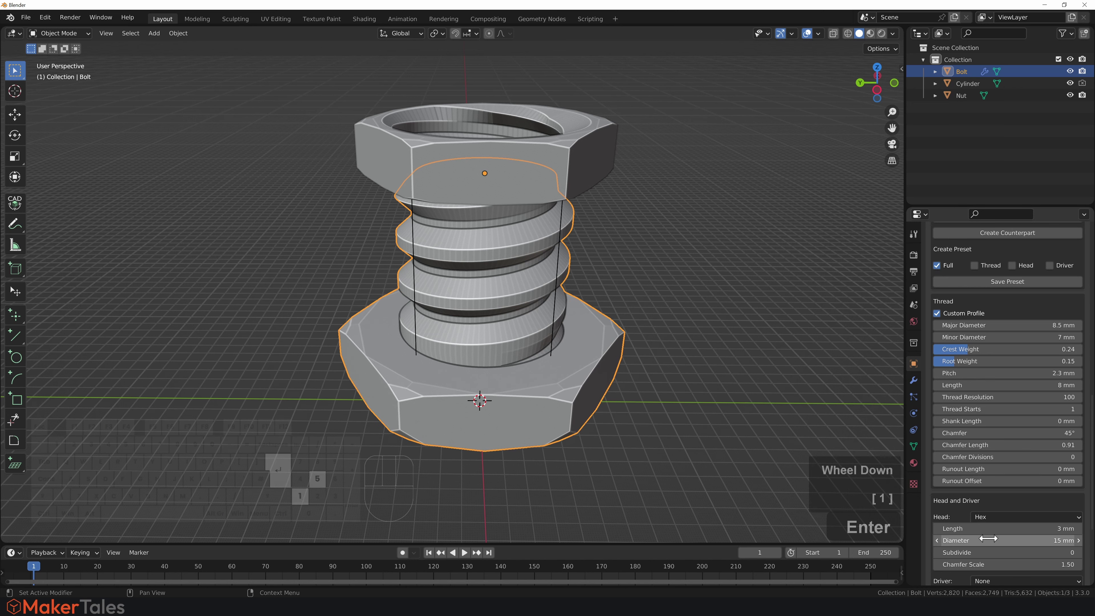
left_click(988, 538)
type("12.5")
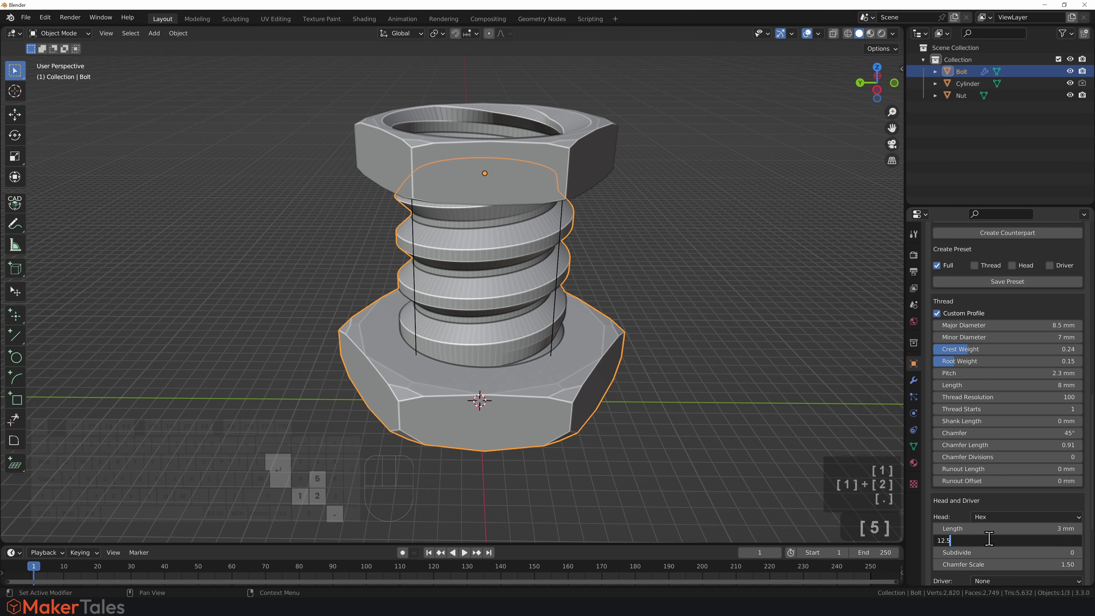
key("Return")
Set the bolt's hex head diameter to 13 mm
middle_click_drag(673, 345, 632, 331)
left_click(1012, 540)
type("13")
key("Return")
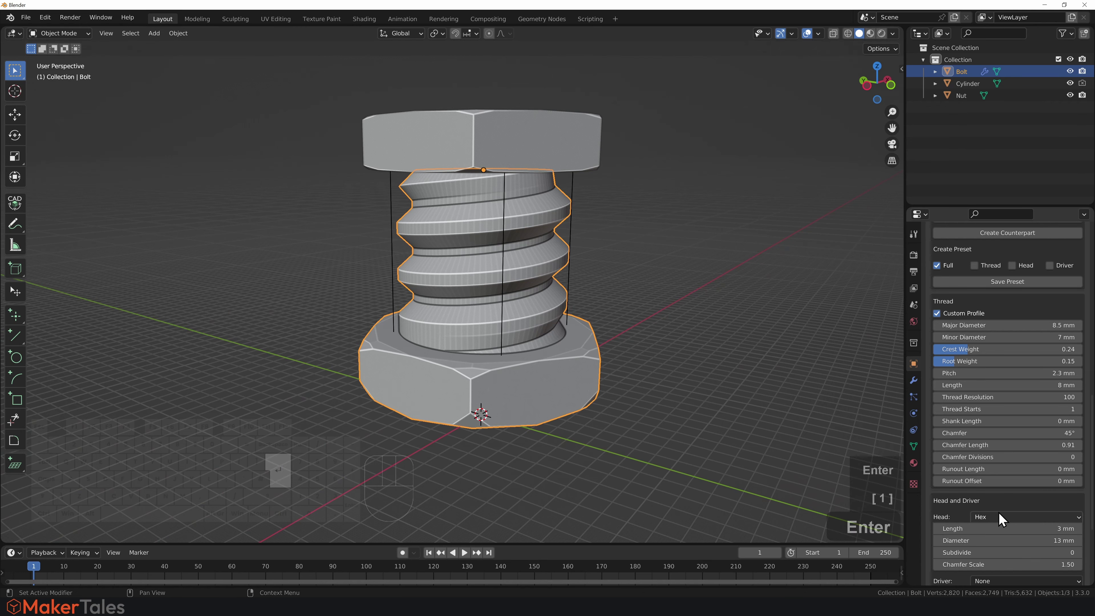
Select the nut and set its diameter to 13
middle_click_drag(613, 274, 582, 147)
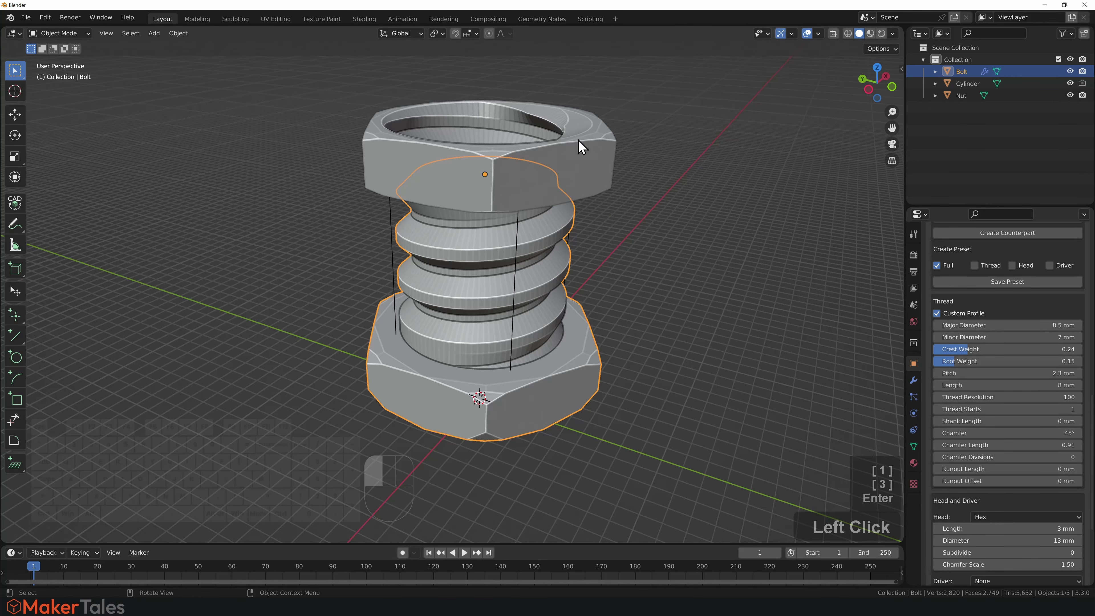
left_click(581, 147)
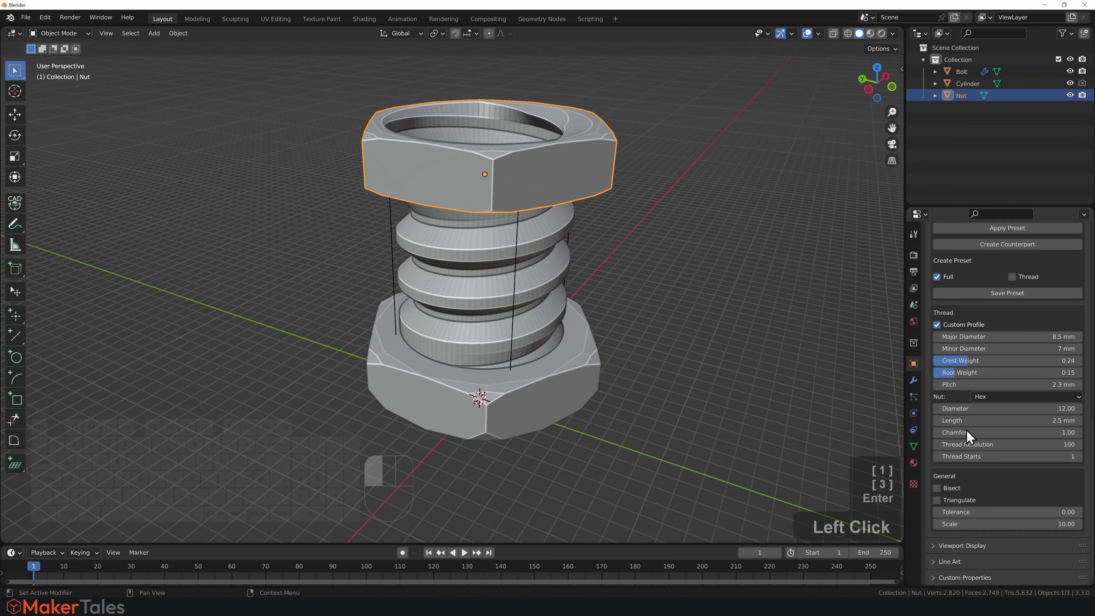
left_click(1011, 409)
type("13")
key("Return")
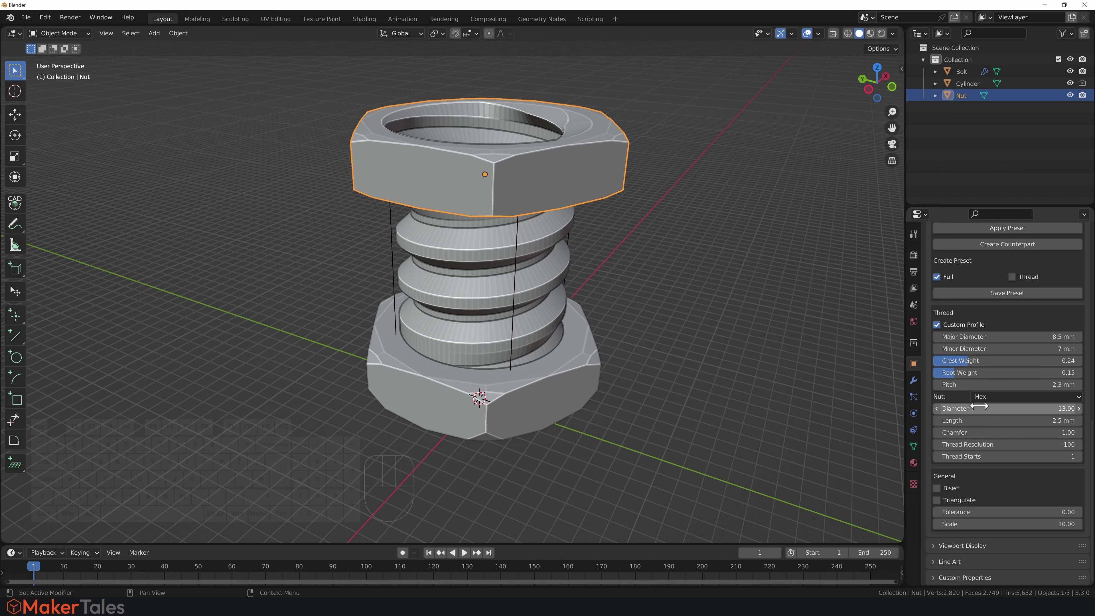
Adjust the nut's chamfer to 0.61, after trying a value of 0.01
left_click_drag(984, 433, 957, 433)
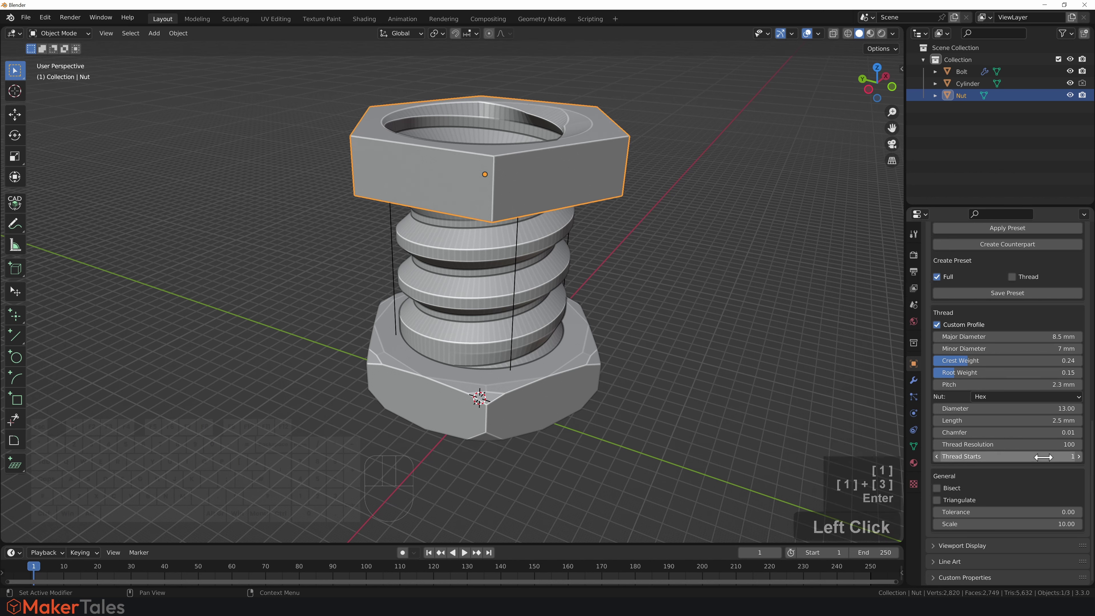
middle_click_drag(589, 386, 679, 388)
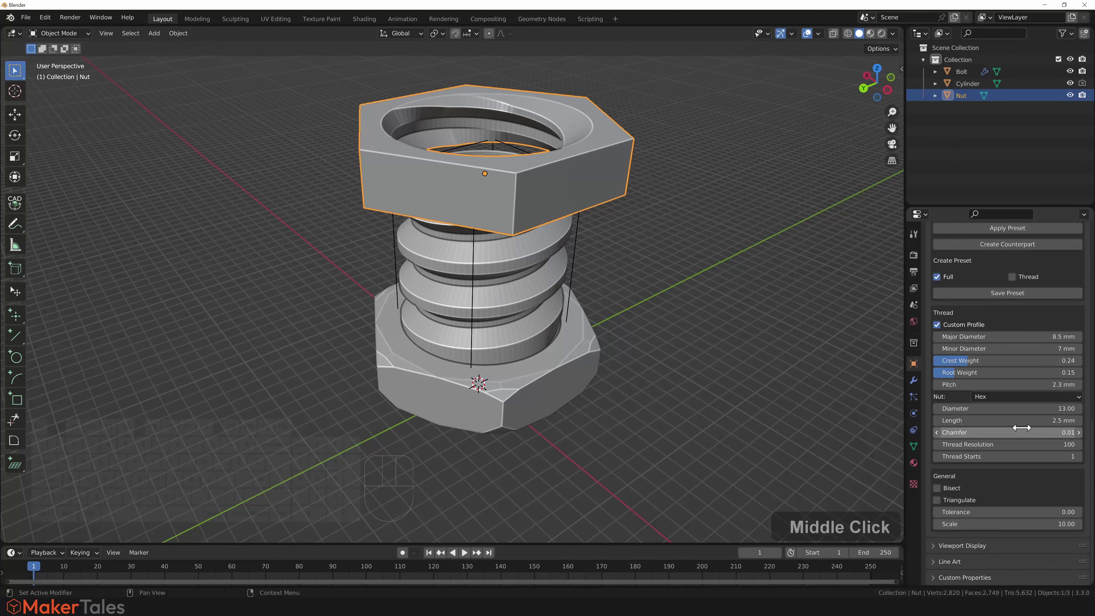
left_click_drag(1009, 432, 1055, 432)
Add thread clearance to the nut by setting its major diameter to 8.55 mm and its minor diameter to 7.05 mm
scroll(560, 302, "up", 3)
left_click(950, 337)
type("5")
key("Return")
left_click(947, 349)
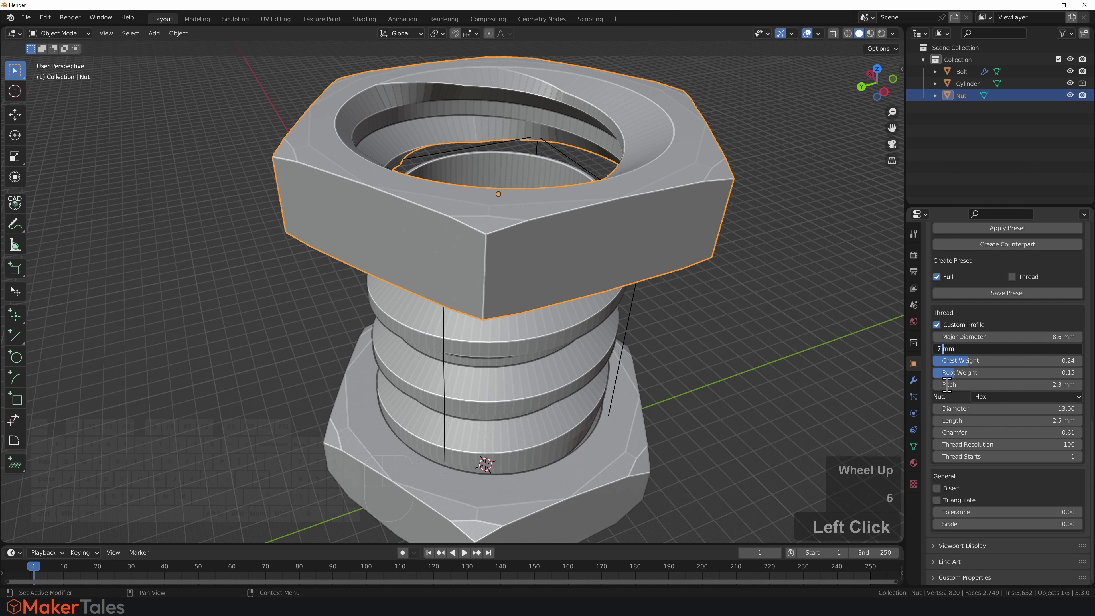
key("Left")
type(".05")
key("Return")
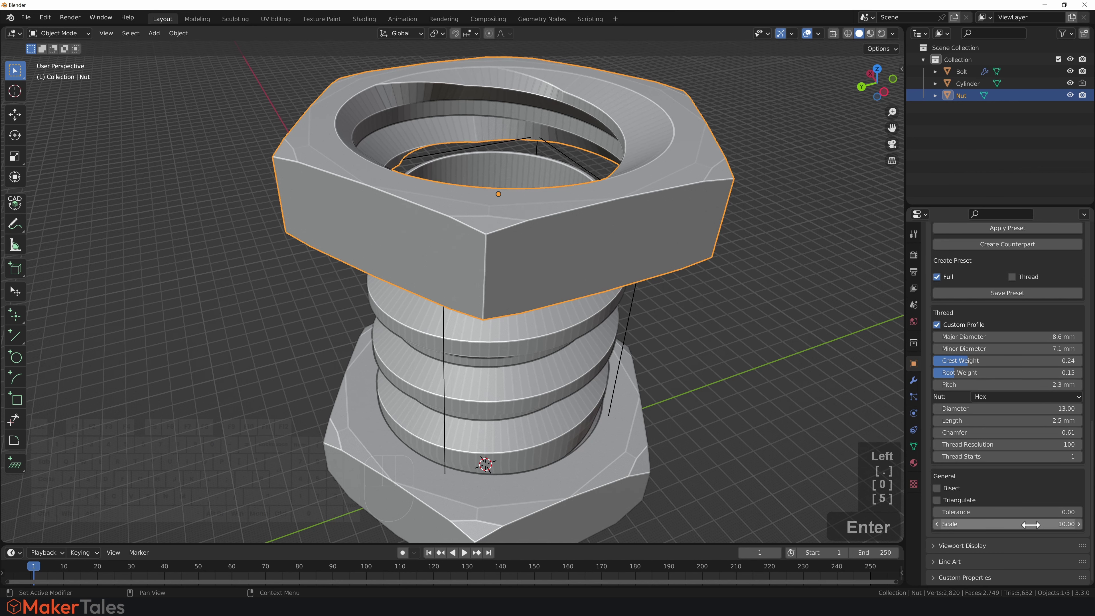
Run all of the 3D-Print mesh checks on the nut and inspect it up close
middle_click_drag(624, 334, 598, 296)
scroll(597, 296, "down", 5)
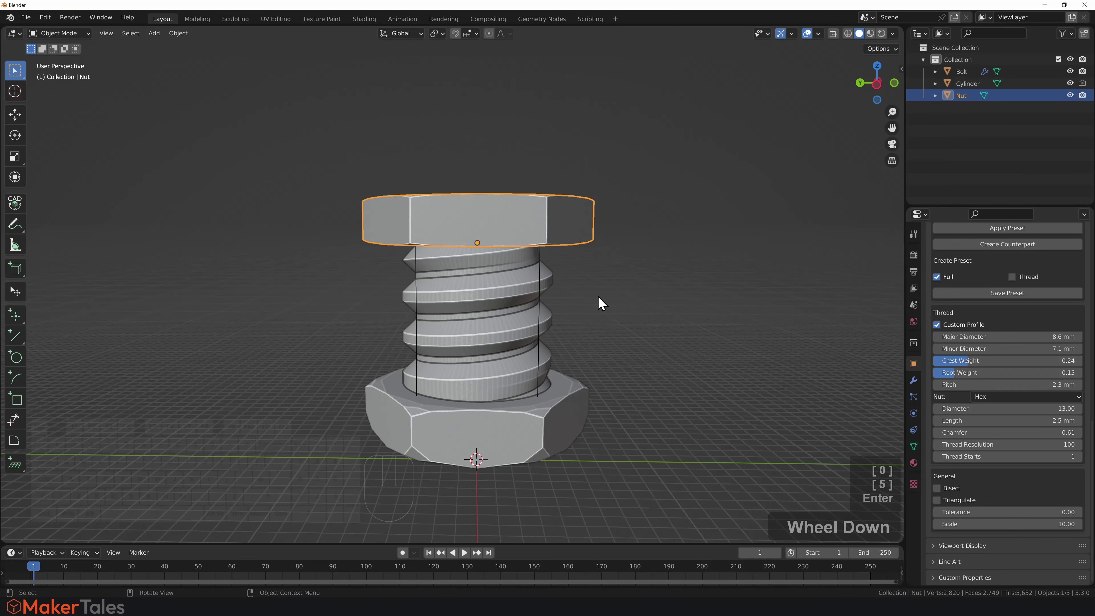
middle_click_drag(558, 342, 571, 370)
middle_click_drag(578, 309, 680, 262)
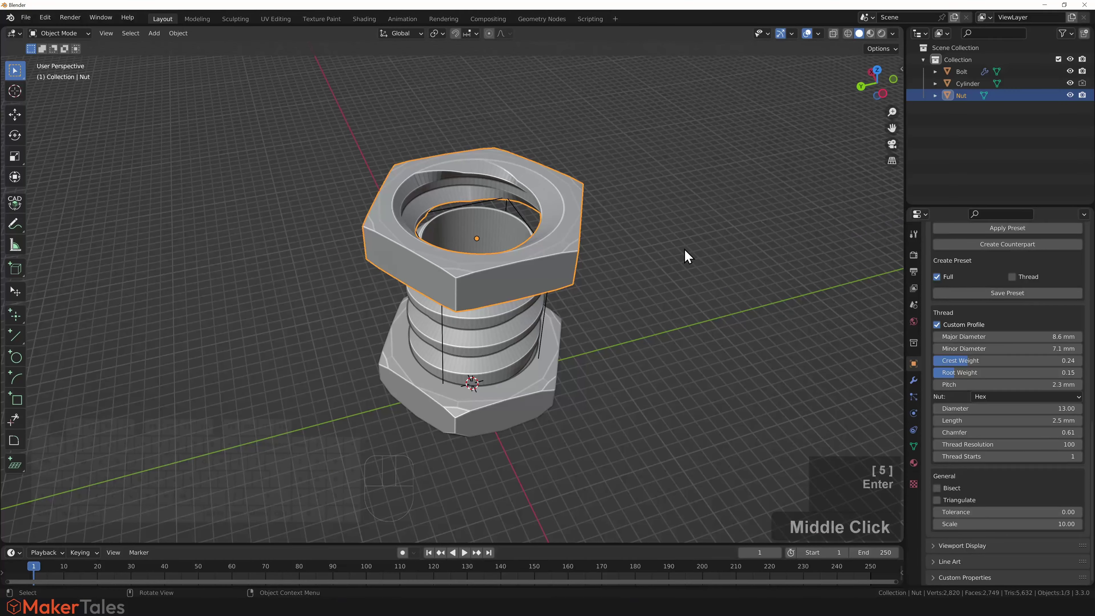
key("n")
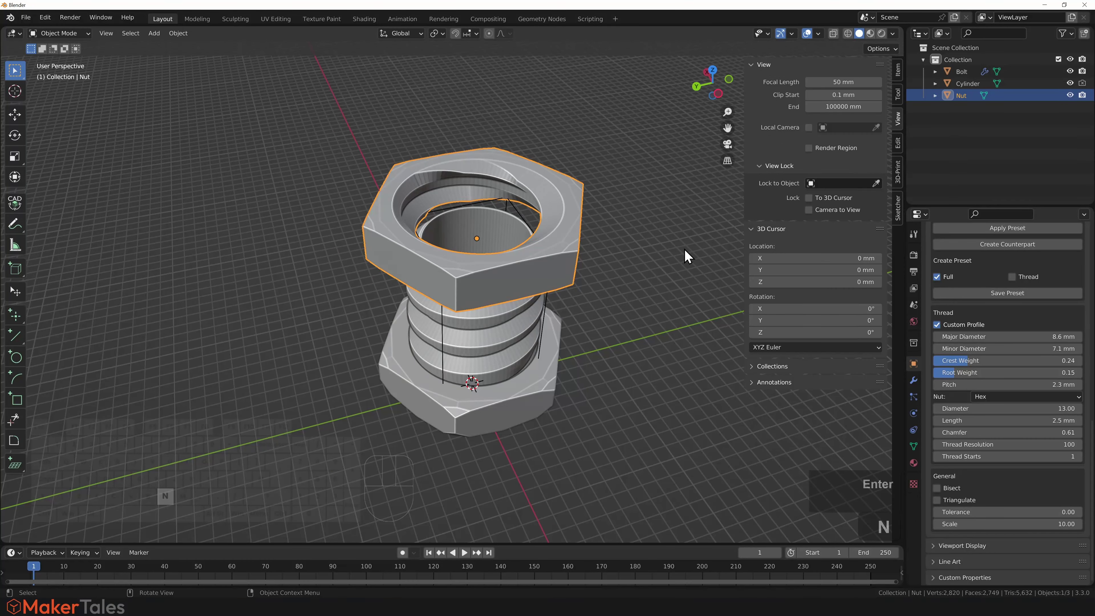
left_click(896, 170)
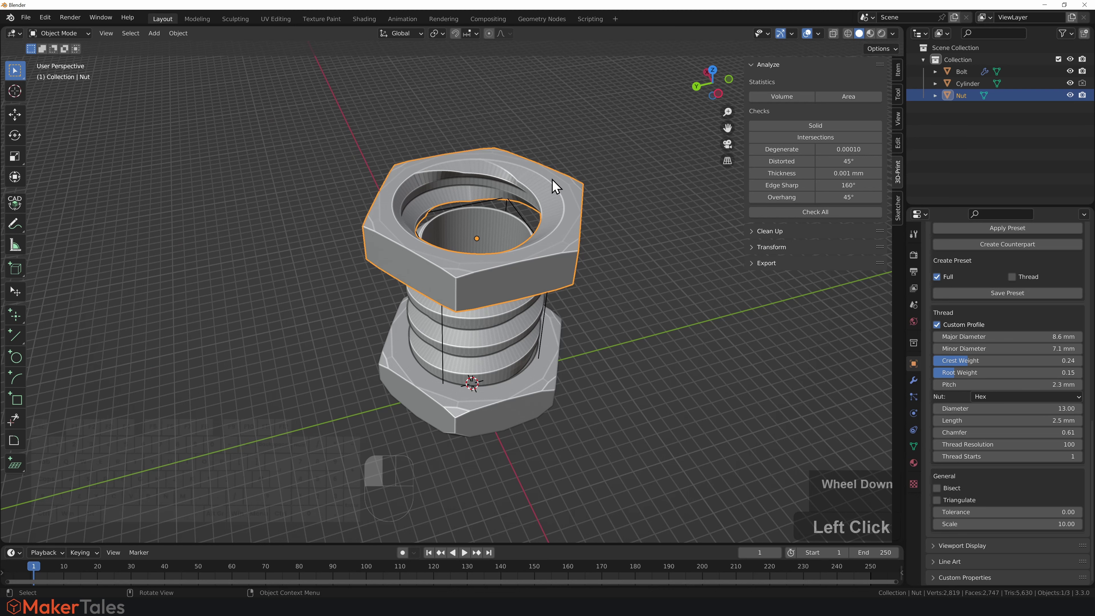
left_click(826, 215)
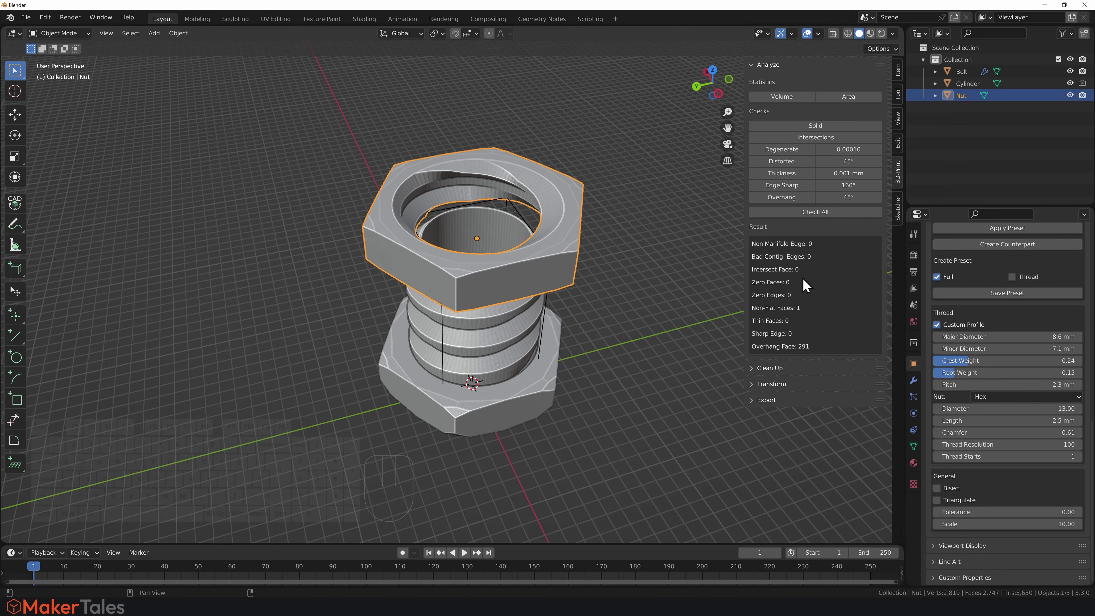
middle_click_drag(655, 266, 549, 179)
scroll(490, 180, "down", 6)
scroll(501, 174, "down", 2)
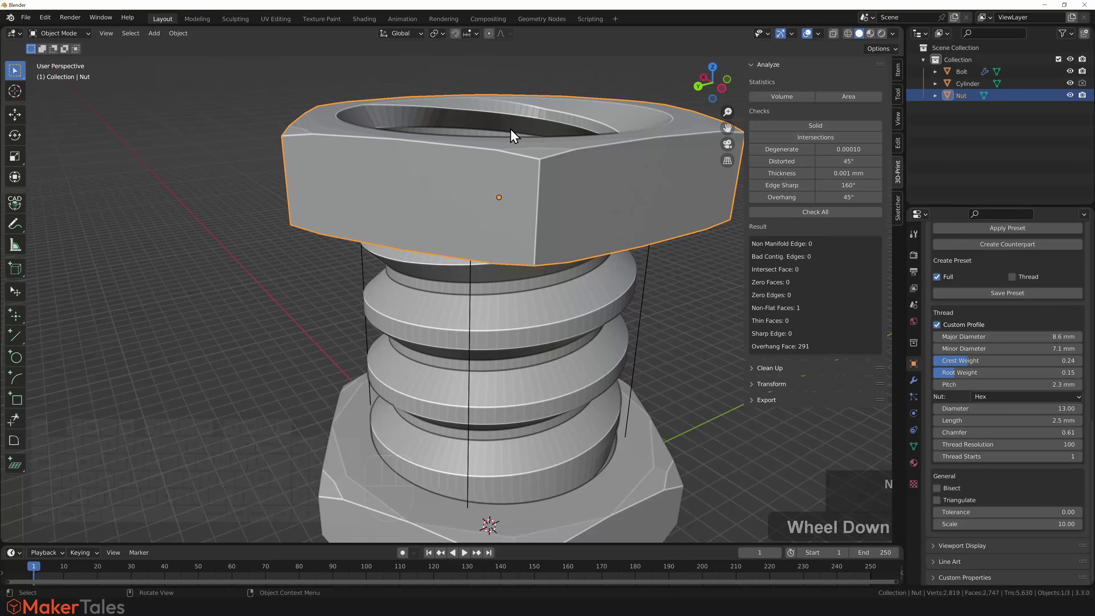
Move the nut about 174 mm in the negative Y direction, clear of the bolt
scroll(525, 225, "up", 2)
middle_click_drag(525, 225, 474, 270)
scroll(557, 242, "down", 6)
key("g")
key("y")
left_click(651, 253)
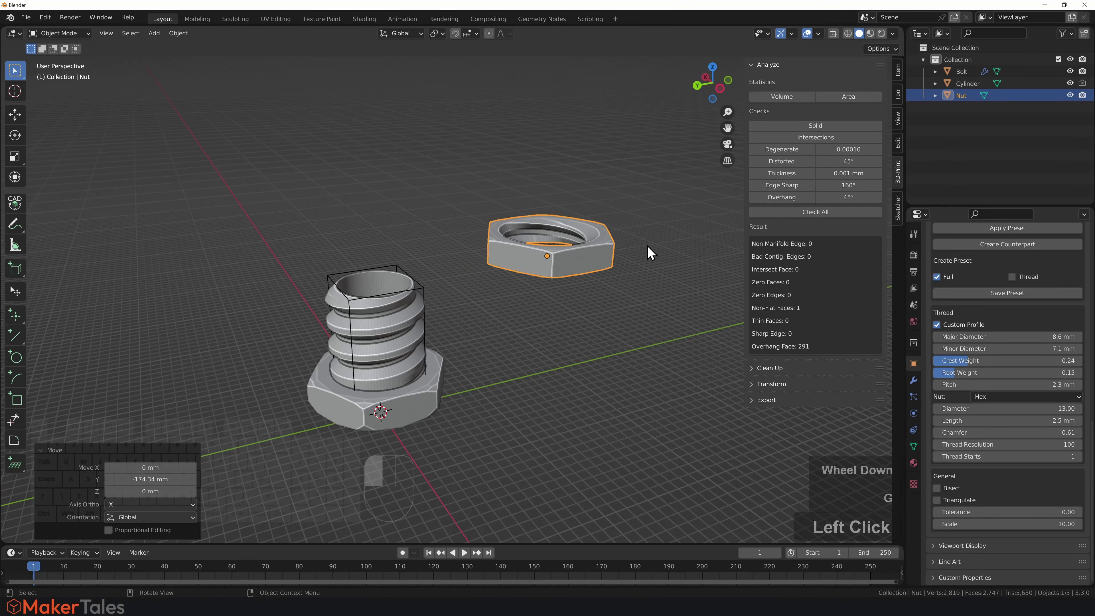
Enter Edit Mode on the nut and turn on the Mesh Analysis overlay for overhangs
key("Tab")
scroll(633, 230, "up", 3)
middle_click_drag(638, 226, 504, 305, "shift")
scroll(474, 250, "up", 2)
scroll(475, 250, "up", 1)
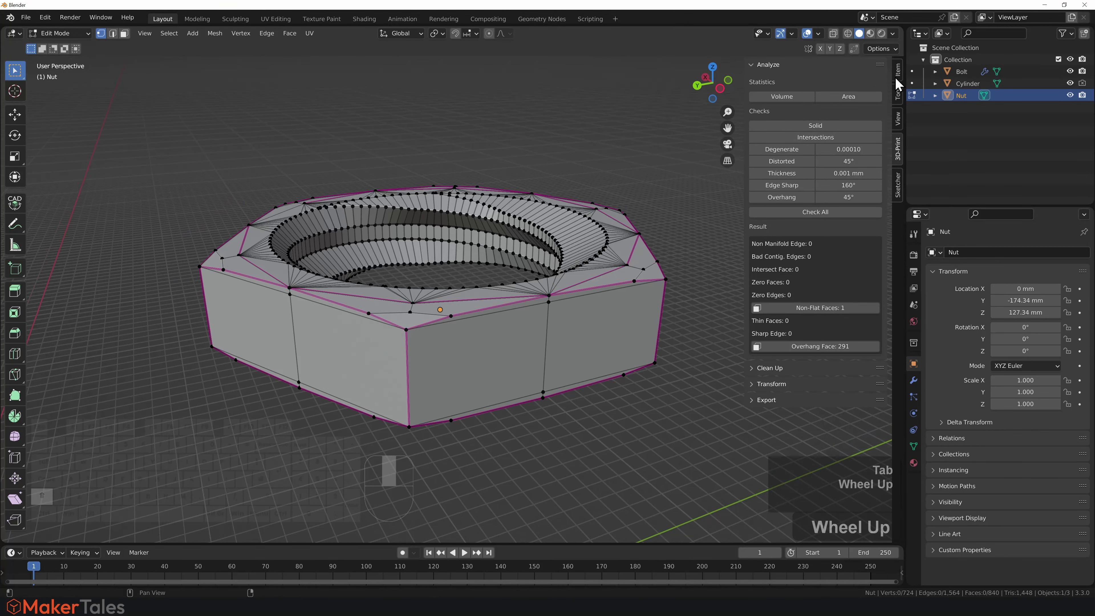
left_click(818, 33)
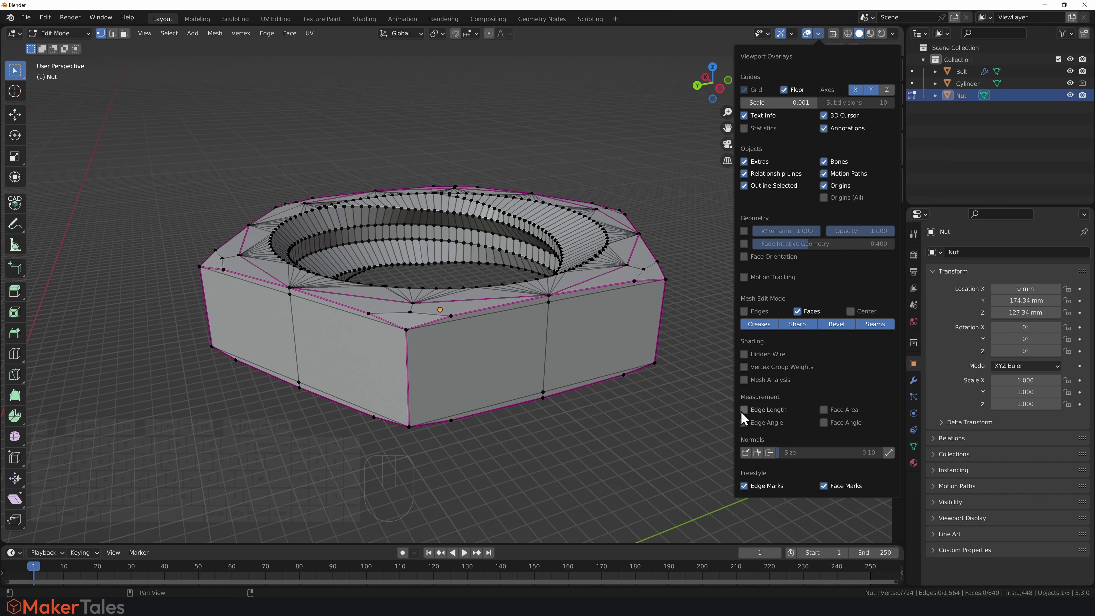
left_click(744, 380)
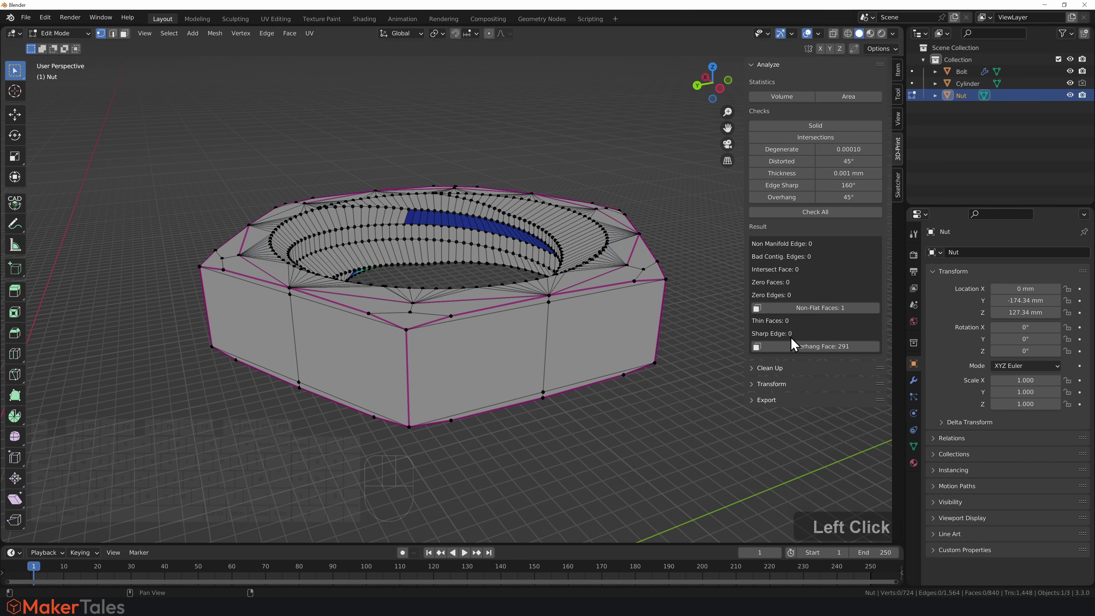
left_click(818, 33)
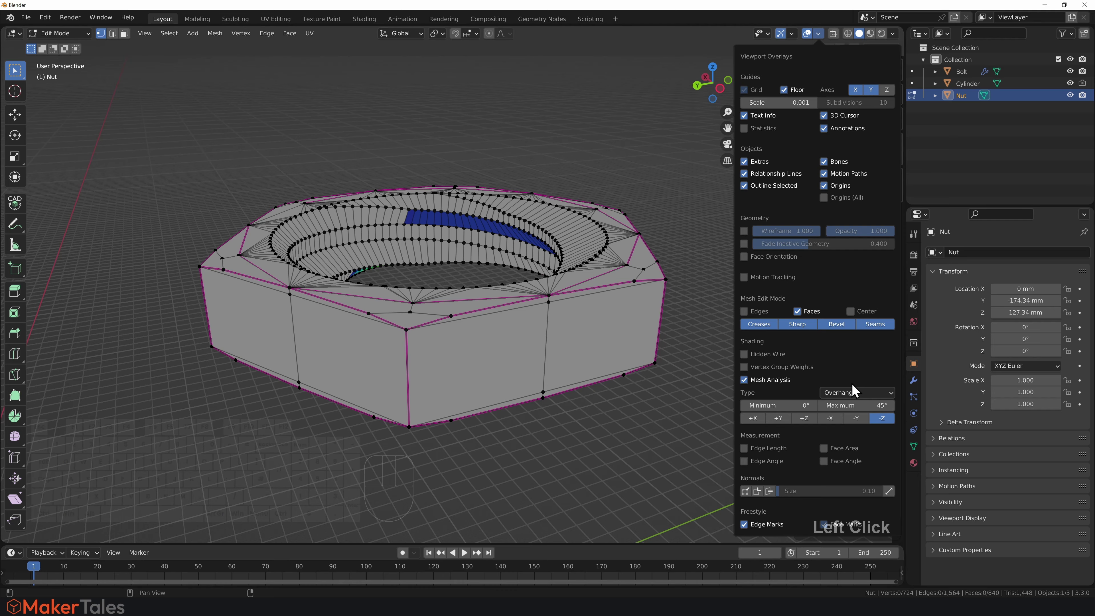
Select all the nut's geometry and examine the overhangs on its underside, turning off the Mesh Analysis overlay and returning to Object Mode at the end
middle_click_drag(552, 374, 601, 203)
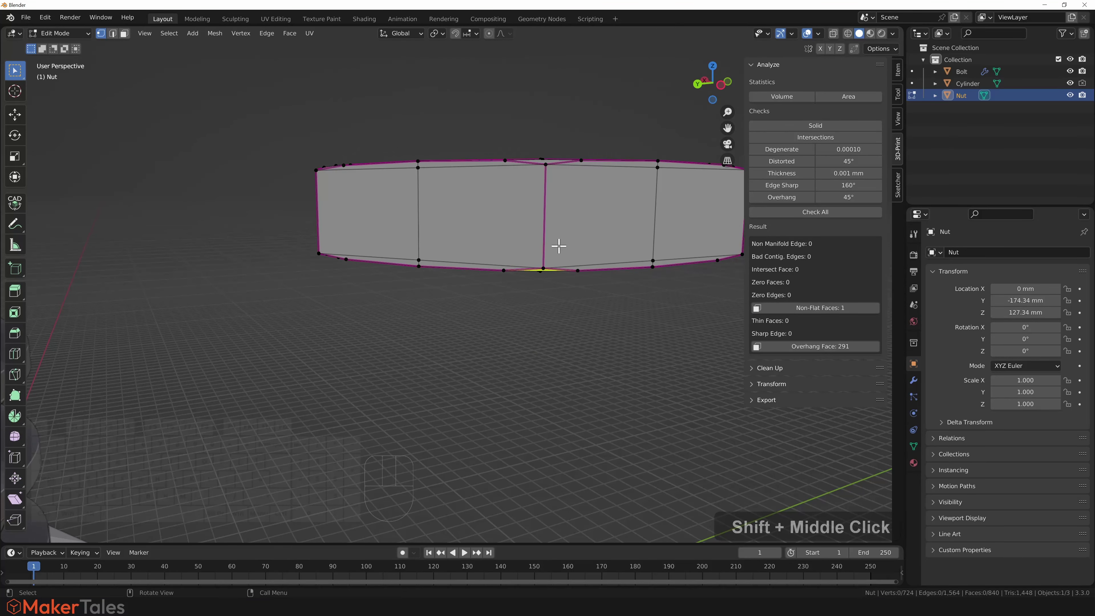
key("a")
middle_click_drag(557, 240, 398, 205)
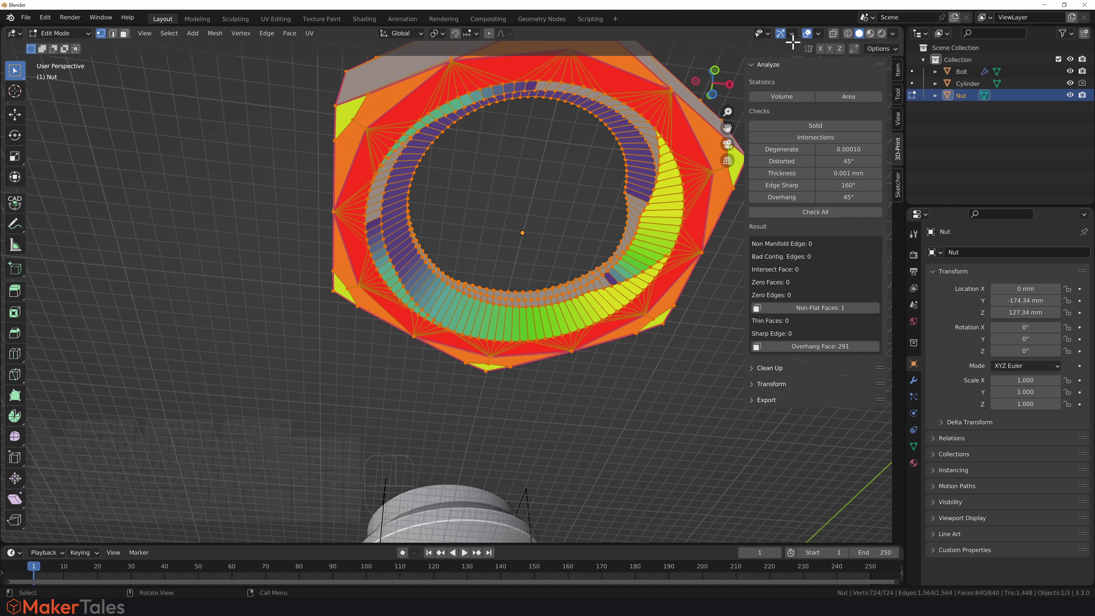
left_click(818, 34)
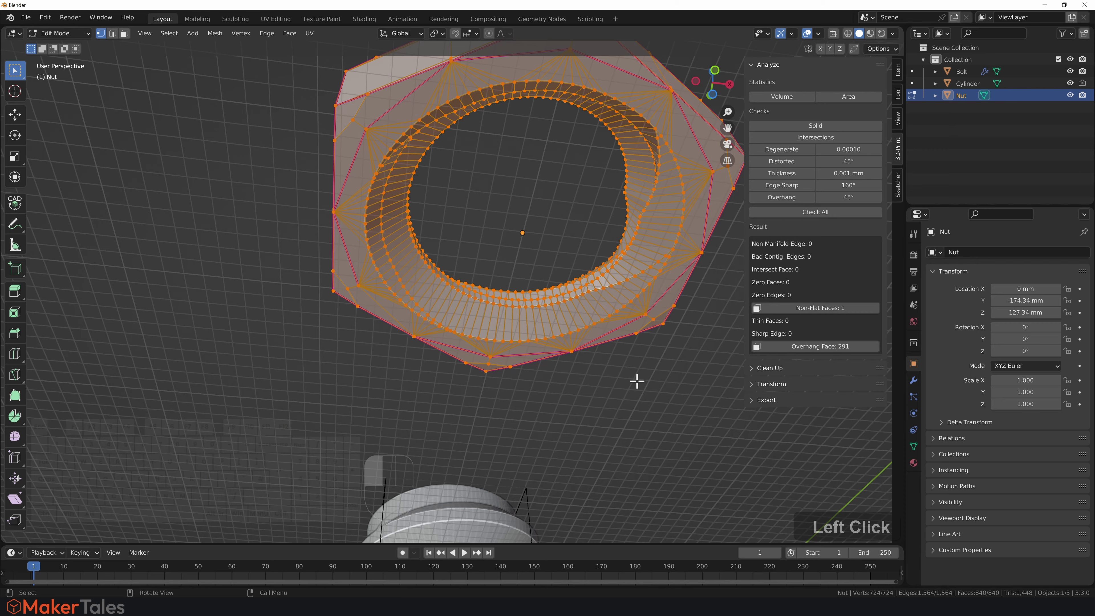
key("Tab")
Duplicate the bolt together with its boolean cutter cylinder and place the copies about 169 mm from the original along Y
middle_click_drag(520, 352, 464, 354)
scroll(464, 354, "down", 5)
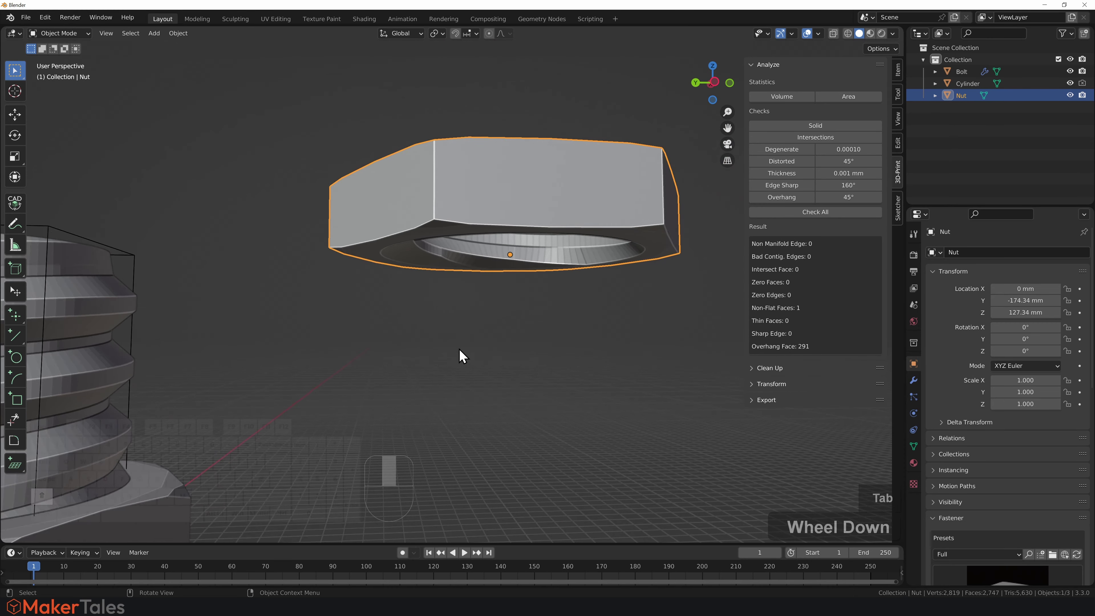
middle_click_drag(562, 386, 499, 345, "shift")
scroll(475, 357, "down", 2)
left_click(504, 354)
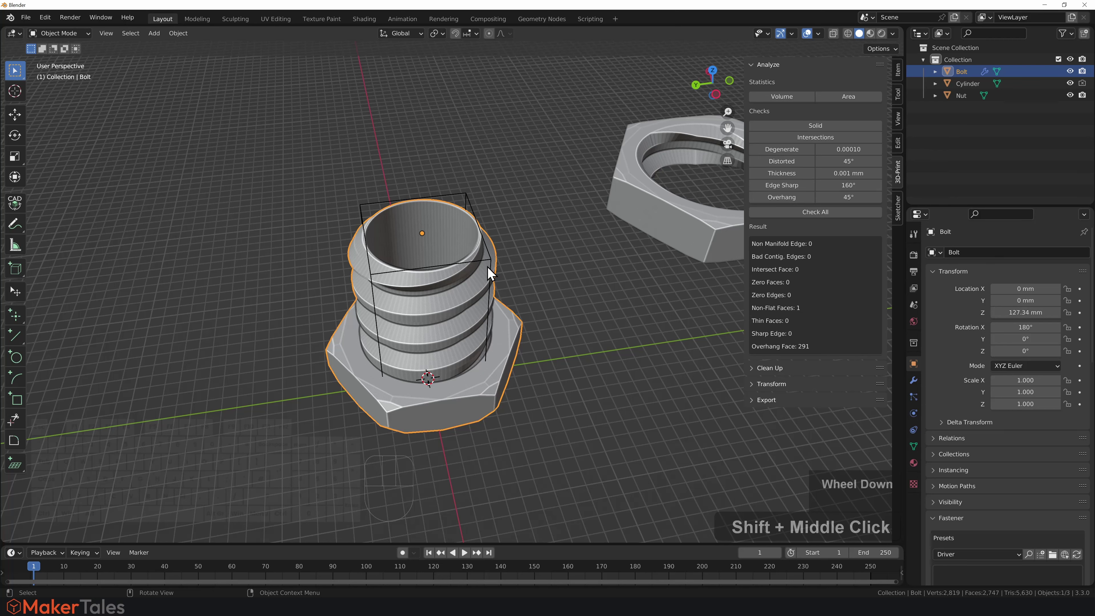
left_click(426, 318)
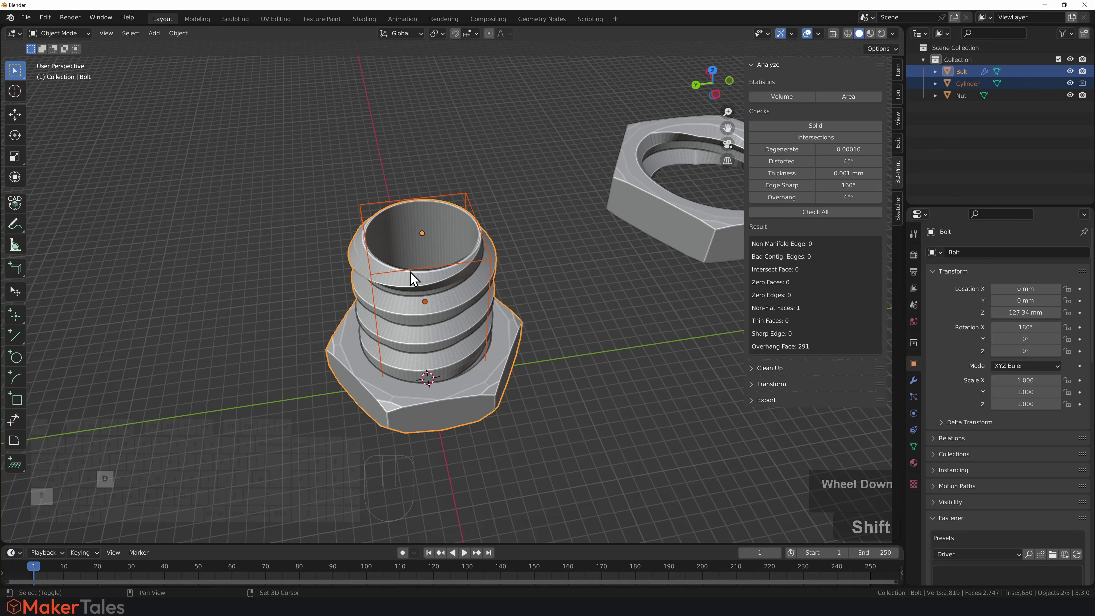
key("shift+d")
left_click(117, 257)
Apply all modifiers on the duplicated bolt and delete its leftover cutter cylinder
left_click(234, 312)
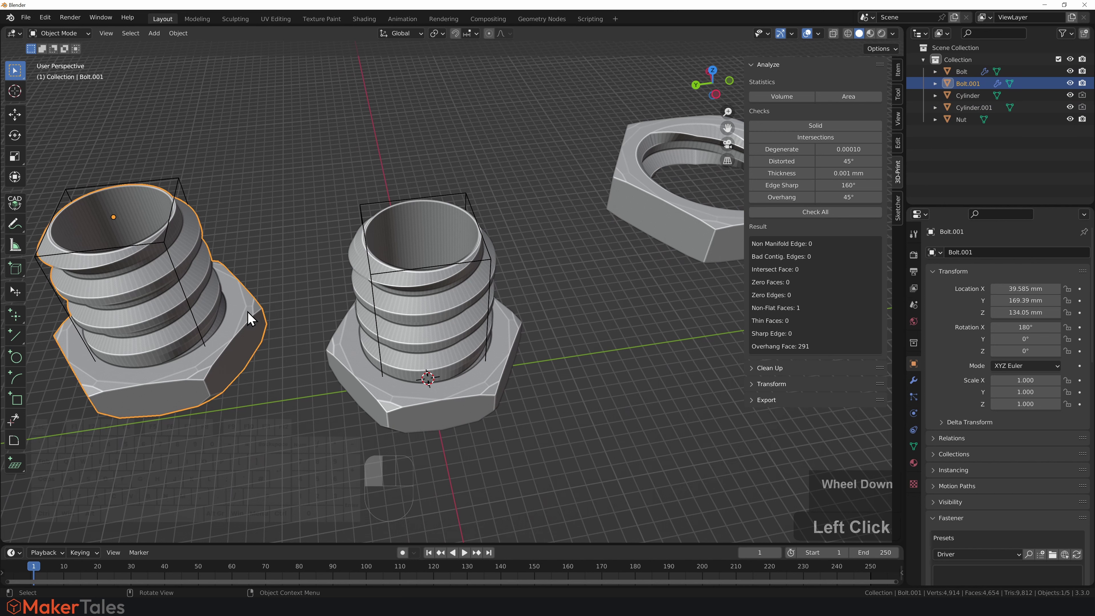
left_click(913, 380)
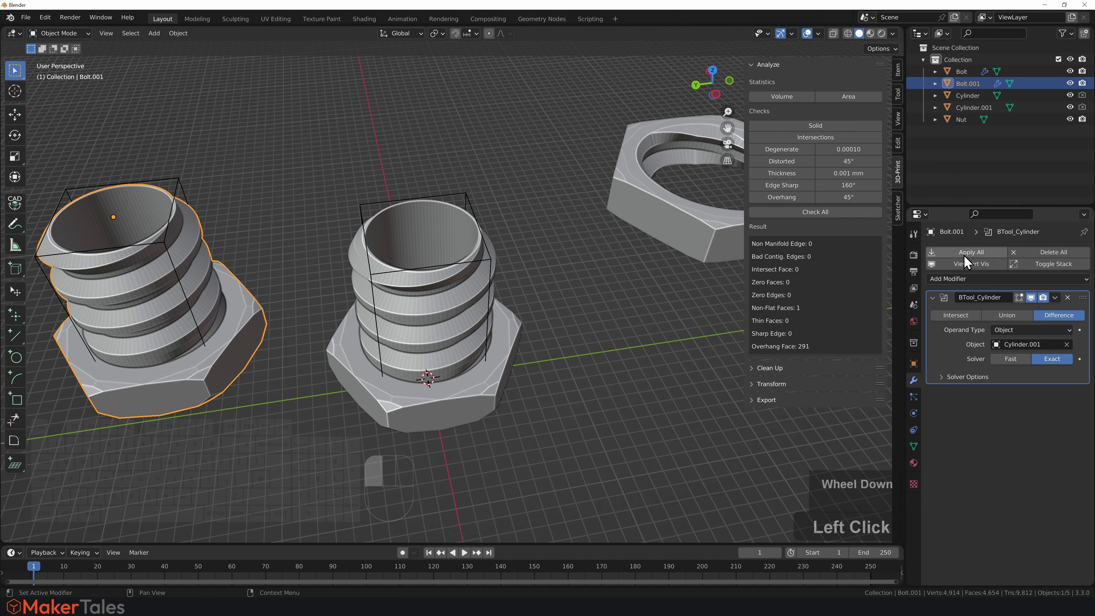
left_click(975, 252)
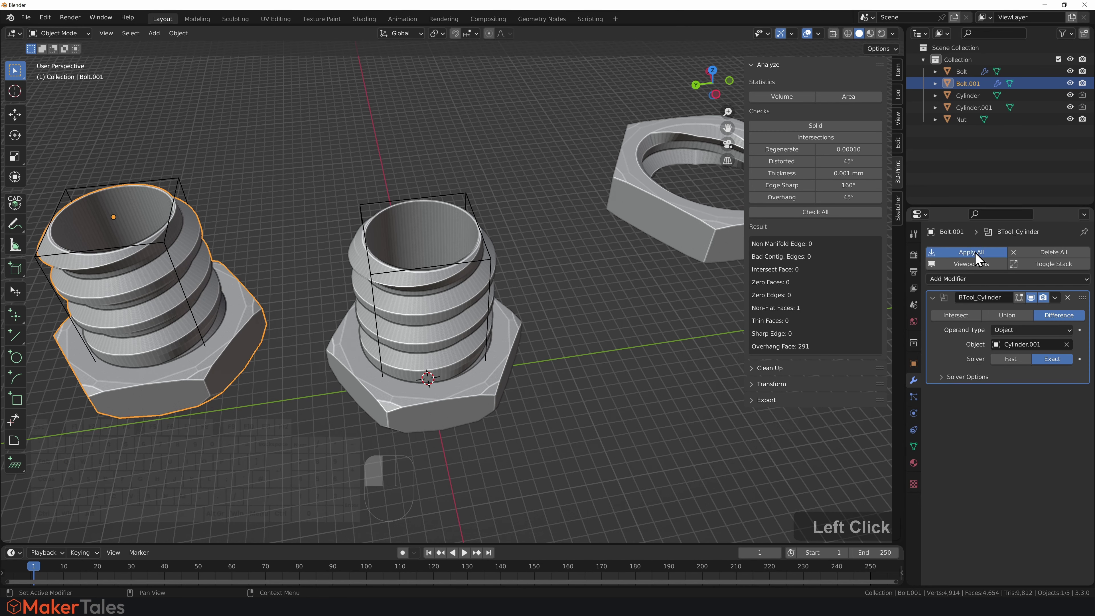
left_click(184, 181)
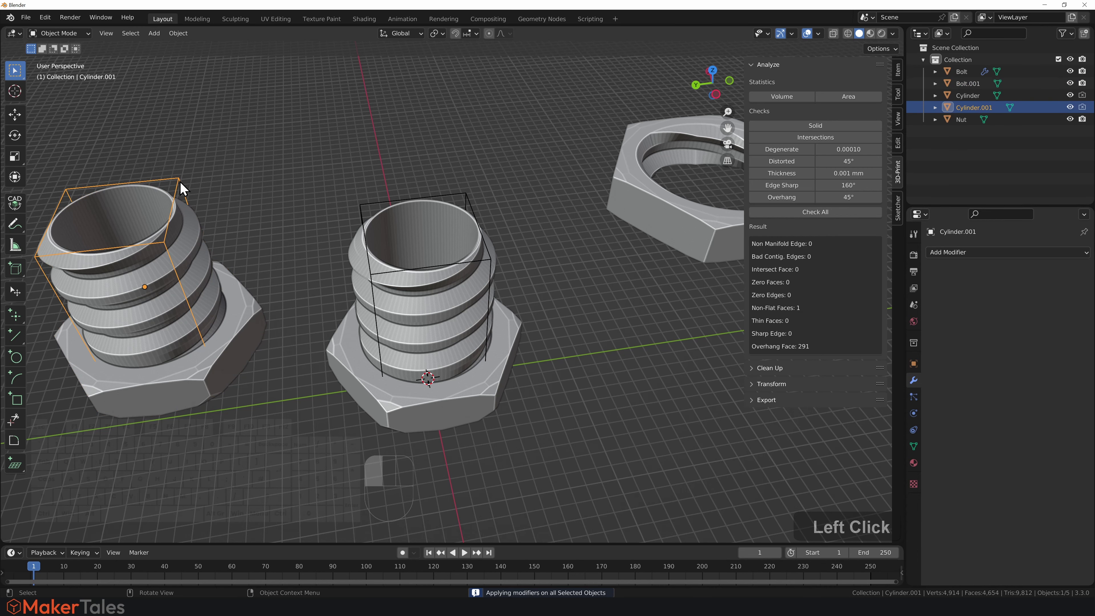
key("Delete")
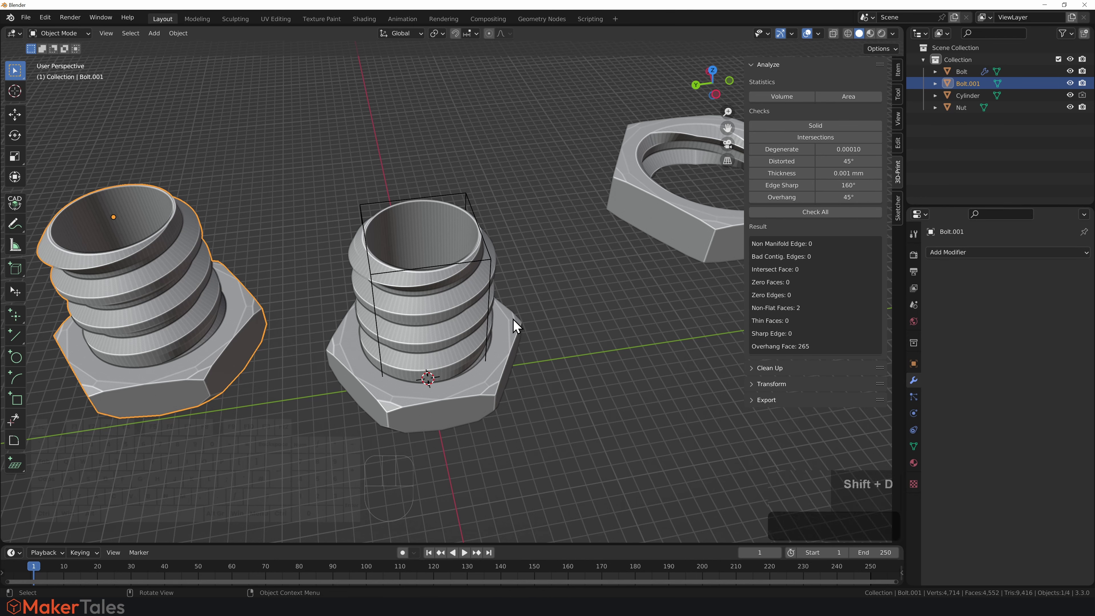
Set the original bolt's thread resolution to 200
scroll(513, 319, "down", 2)
middle_click_drag(505, 353, 509, 307, "shift")
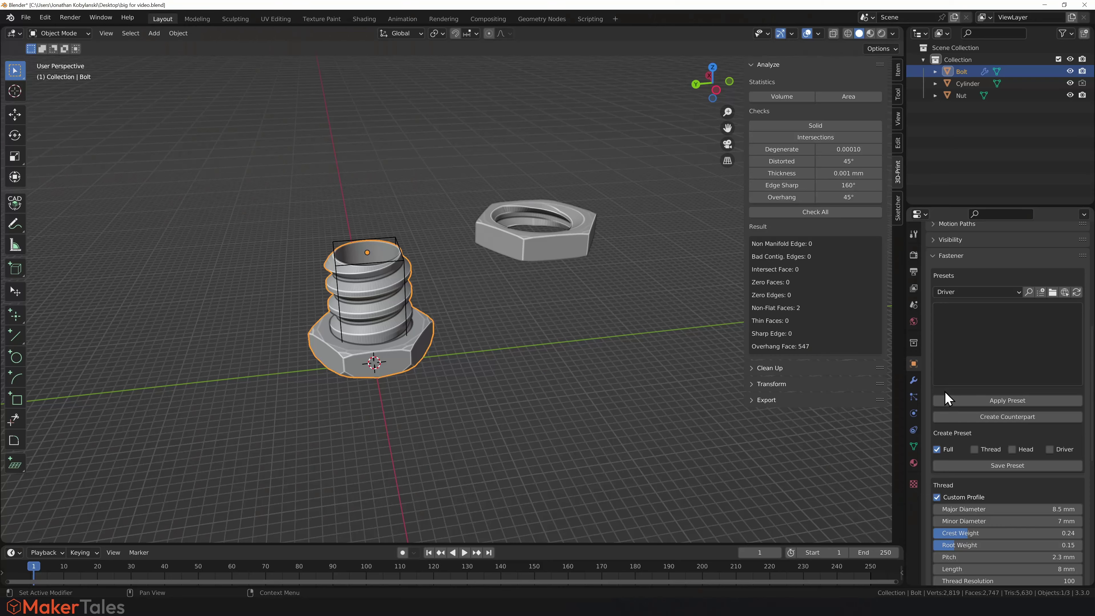
scroll(943, 391, "down", 5)
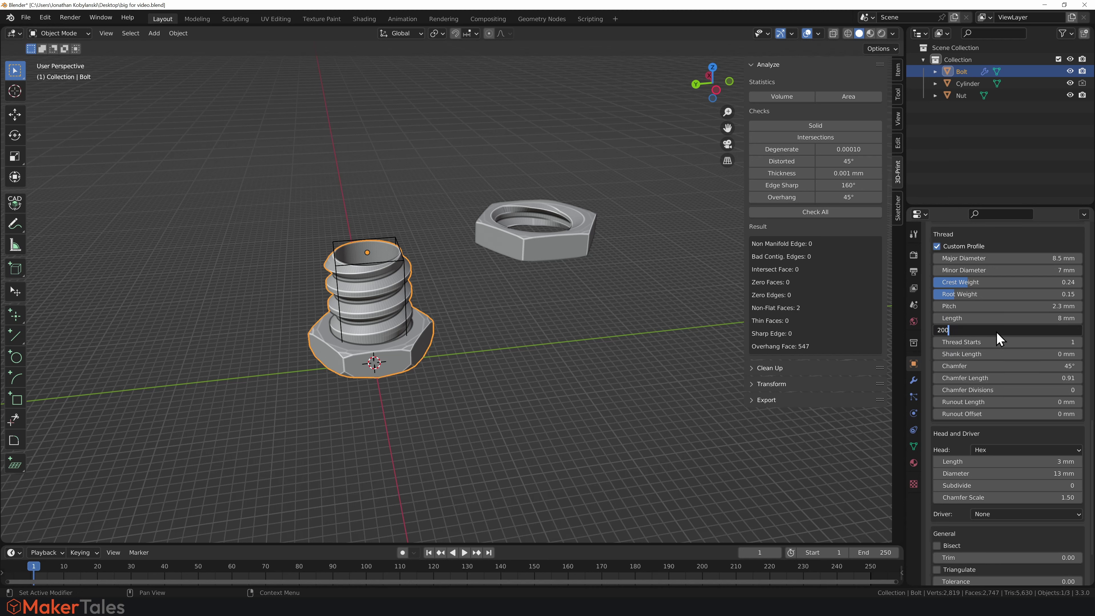
Set the nut's thread resolution to 199, after trying a value of 200
left_click(560, 241)
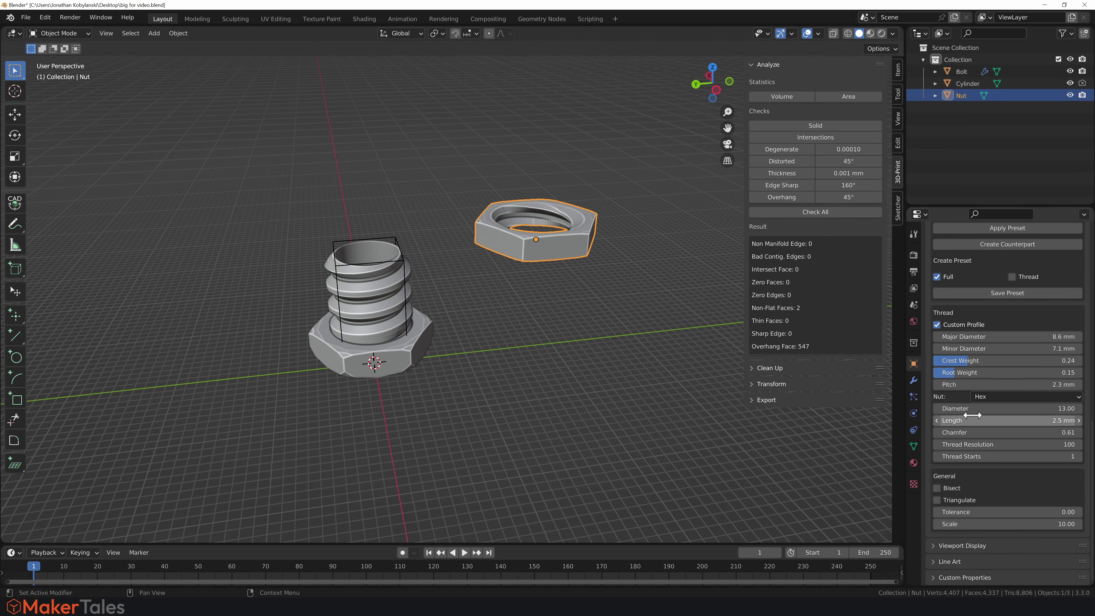
scroll(587, 200, "up", 5)
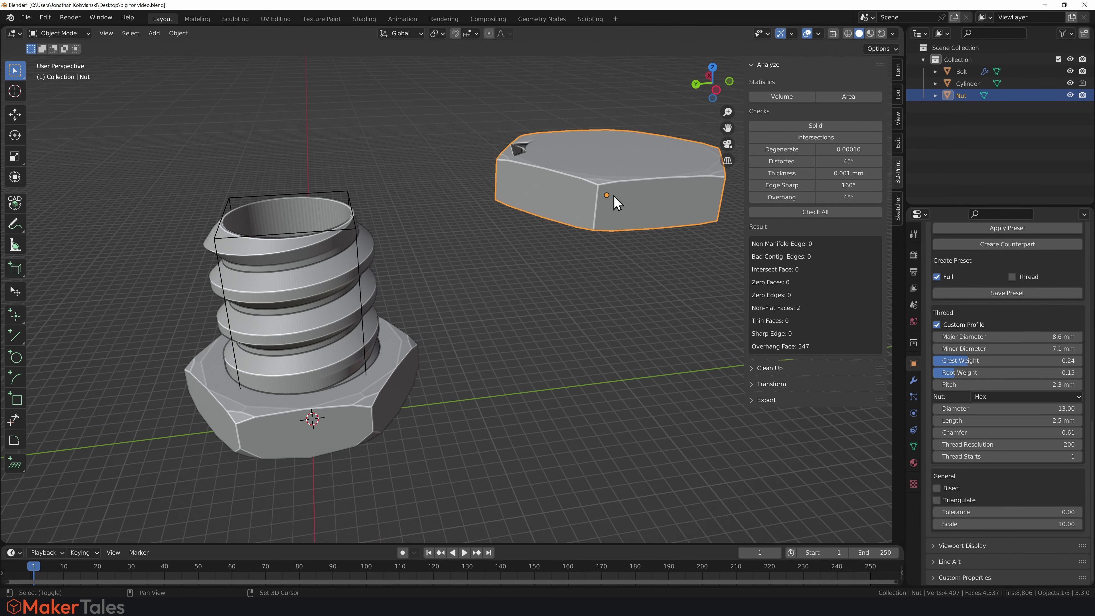
left_click(936, 444)
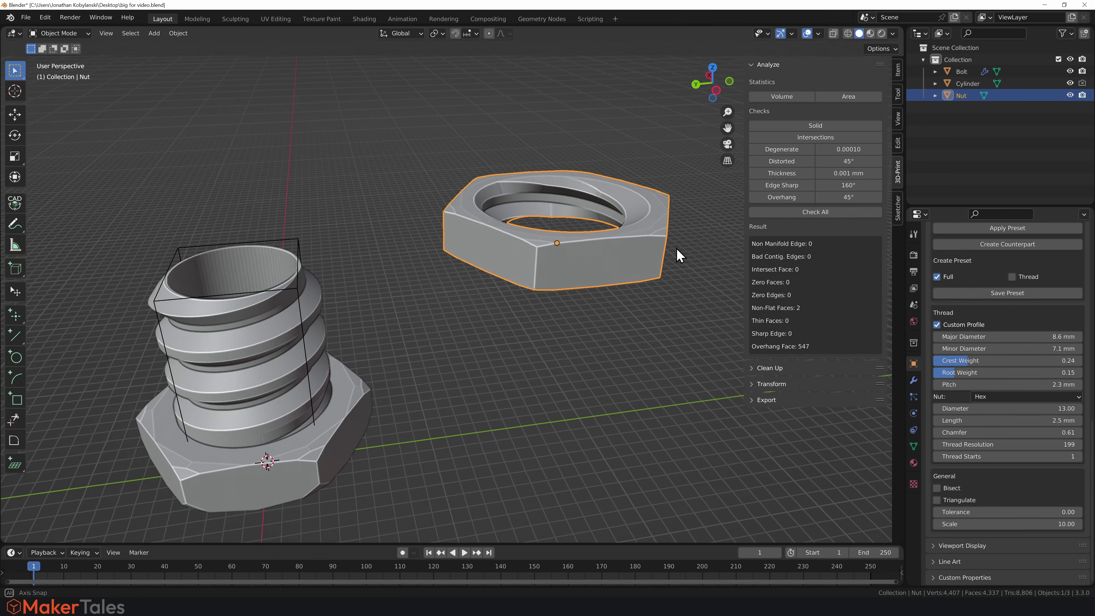
middle_click_drag(679, 254, 798, 206)
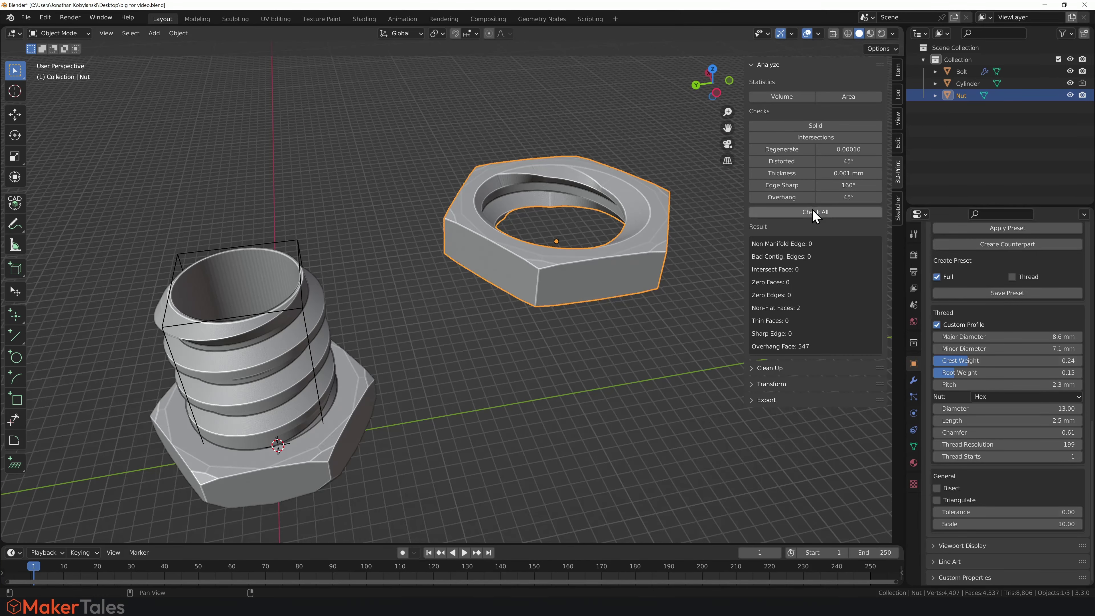